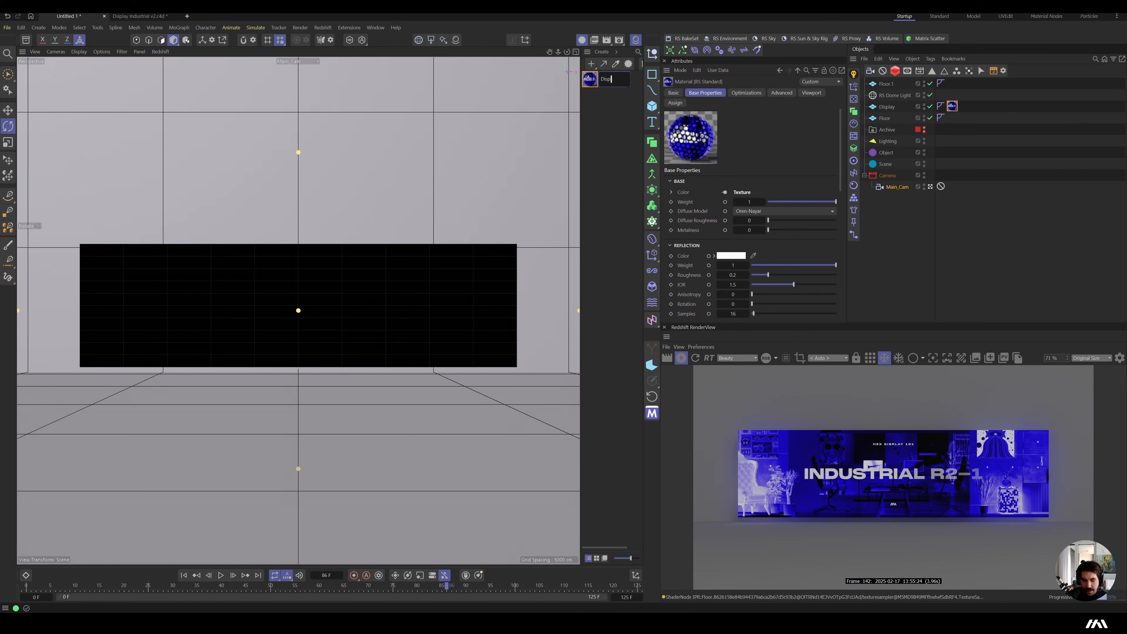
# Confirm Display as the screen material's name and create a new Redshift Standard material.
pyautogui.press('Return')
pyautogui.click(455, 39)
pyautogui.moveTo(488, 47)
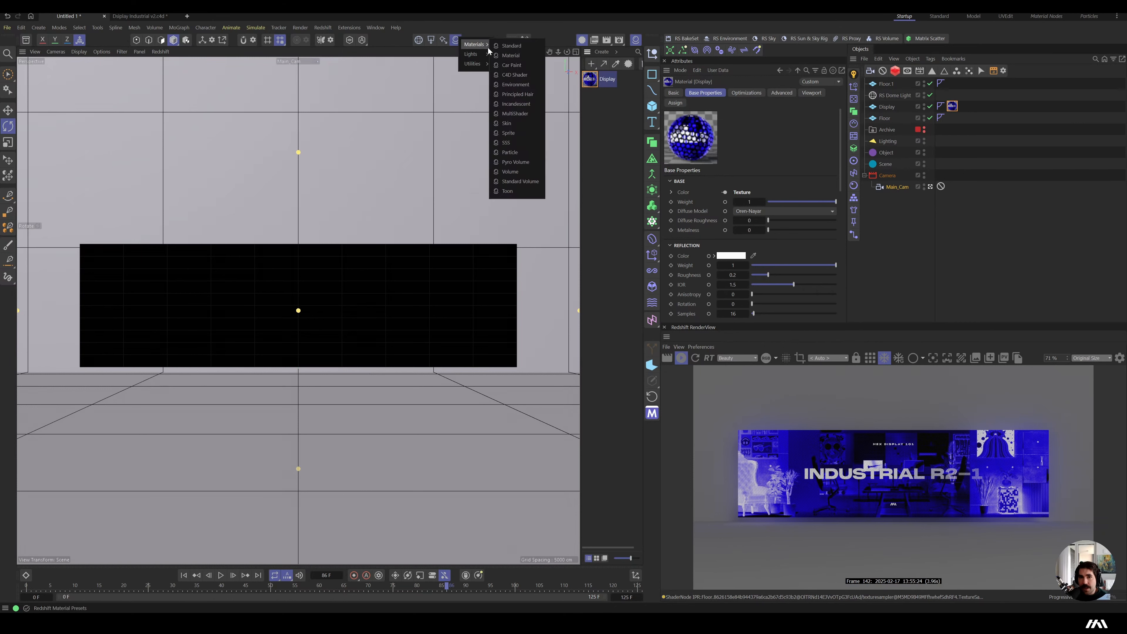
pyautogui.click(499, 47)
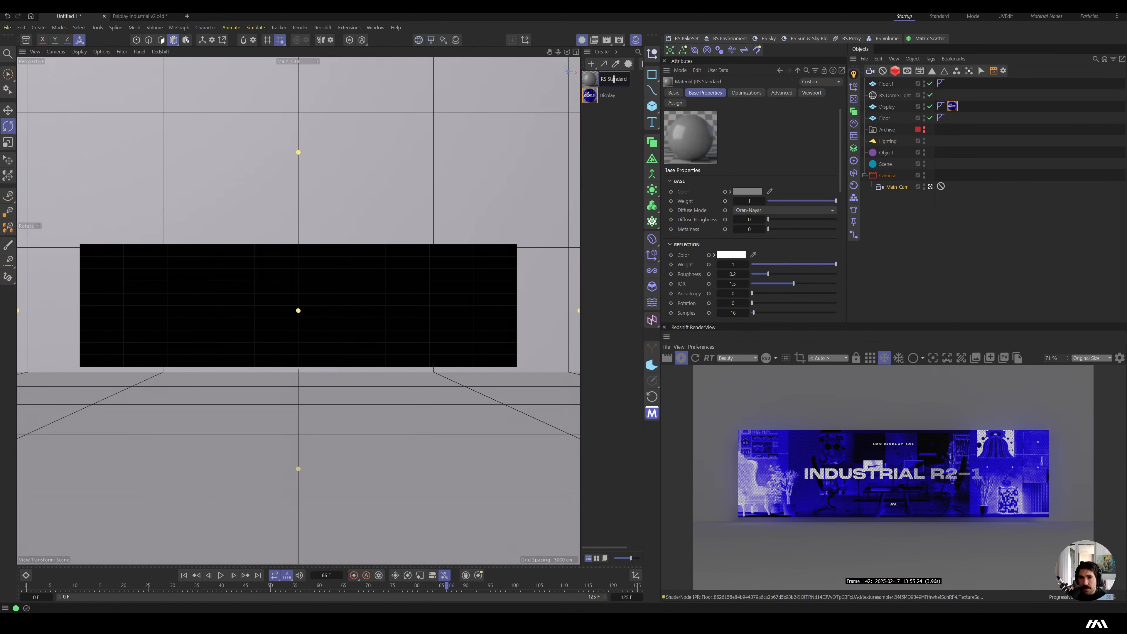
# Rename the new material Floor and assign it to the Floor object.
pyautogui.doubleClick(610, 79)
pyautogui.write('Floor')
pyautogui.press('Return')
pyautogui.moveTo(593, 83); pyautogui.dragTo(885, 118)
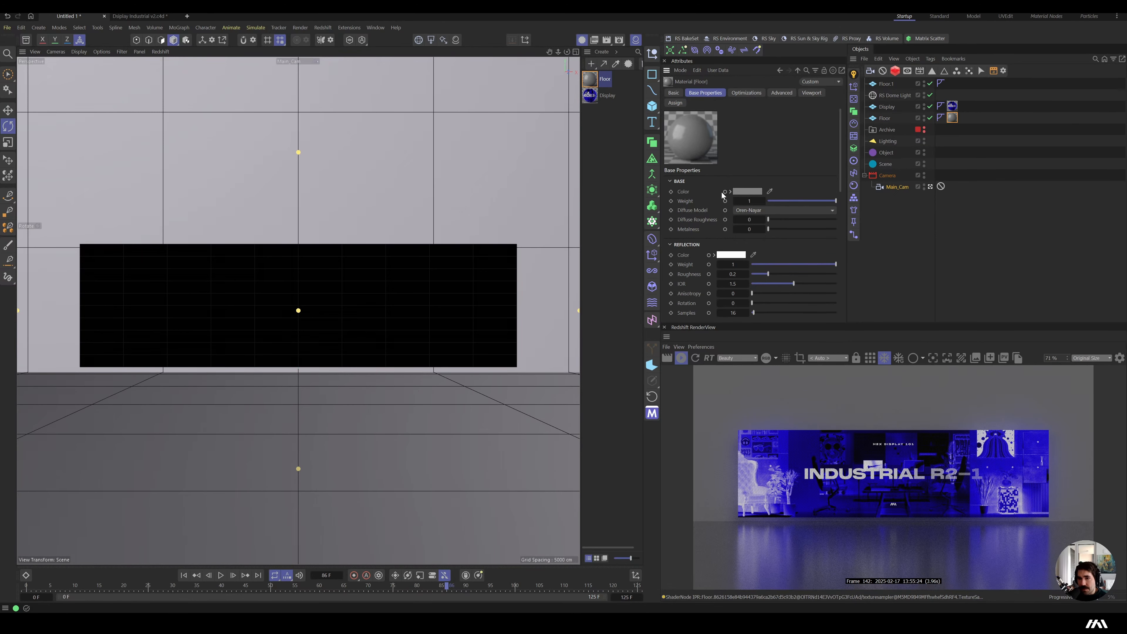
# Darken the Floor material's base color to a dark grey of about 0.041 and open its node graph.
pyautogui.click(747, 191)
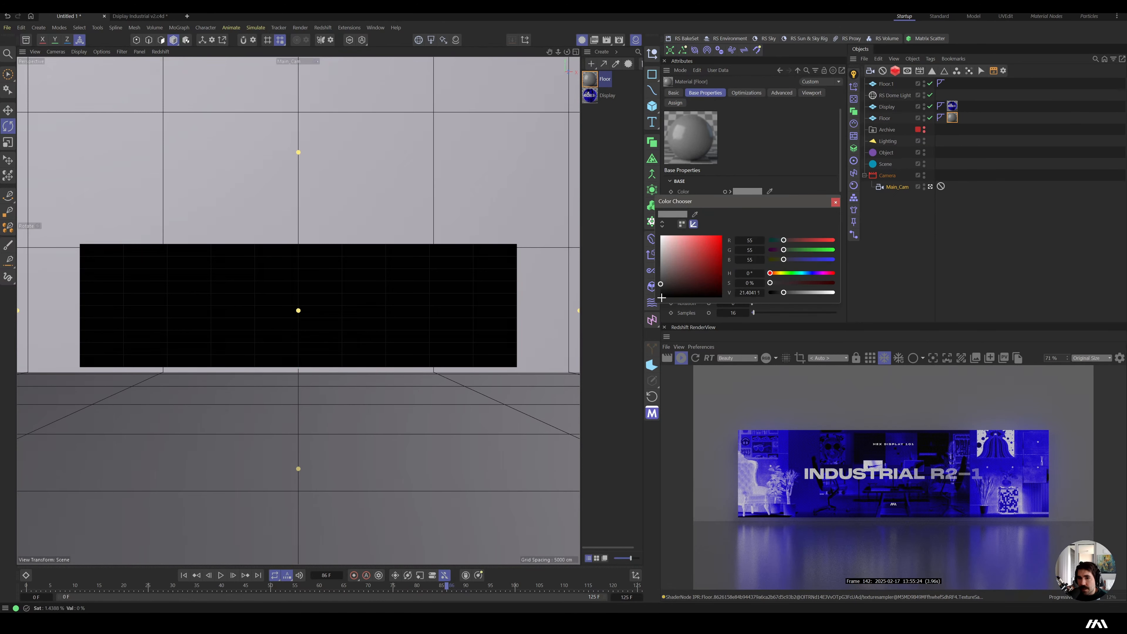
pyautogui.rightClick(727, 194)
pyautogui.click(762, 285)
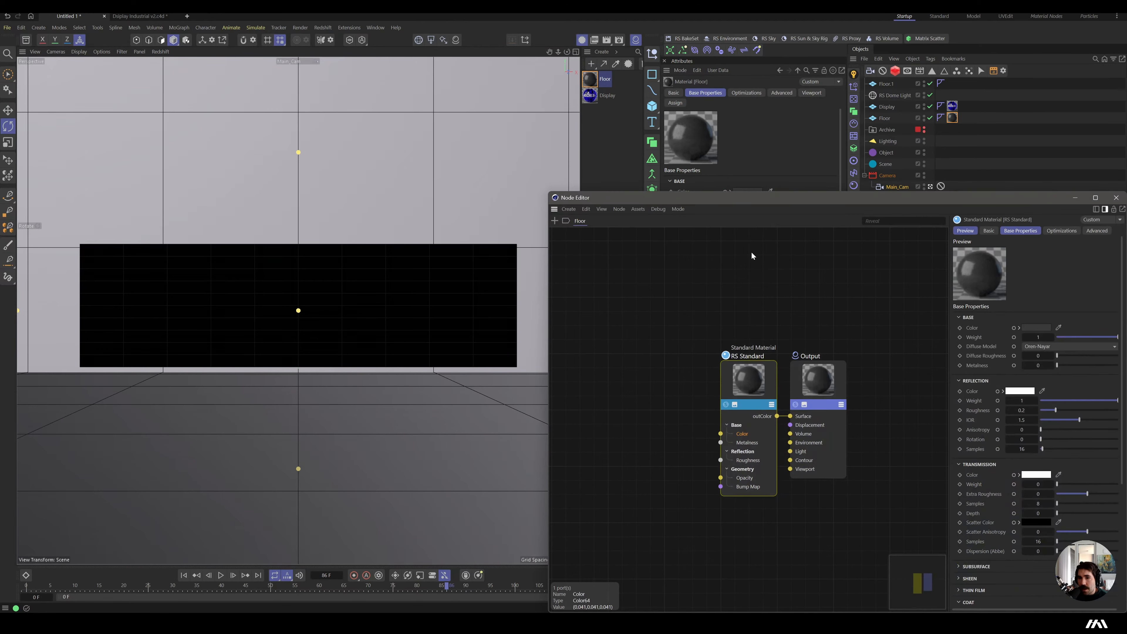
pyautogui.moveTo(737, 194); pyautogui.dragTo(403, 126)
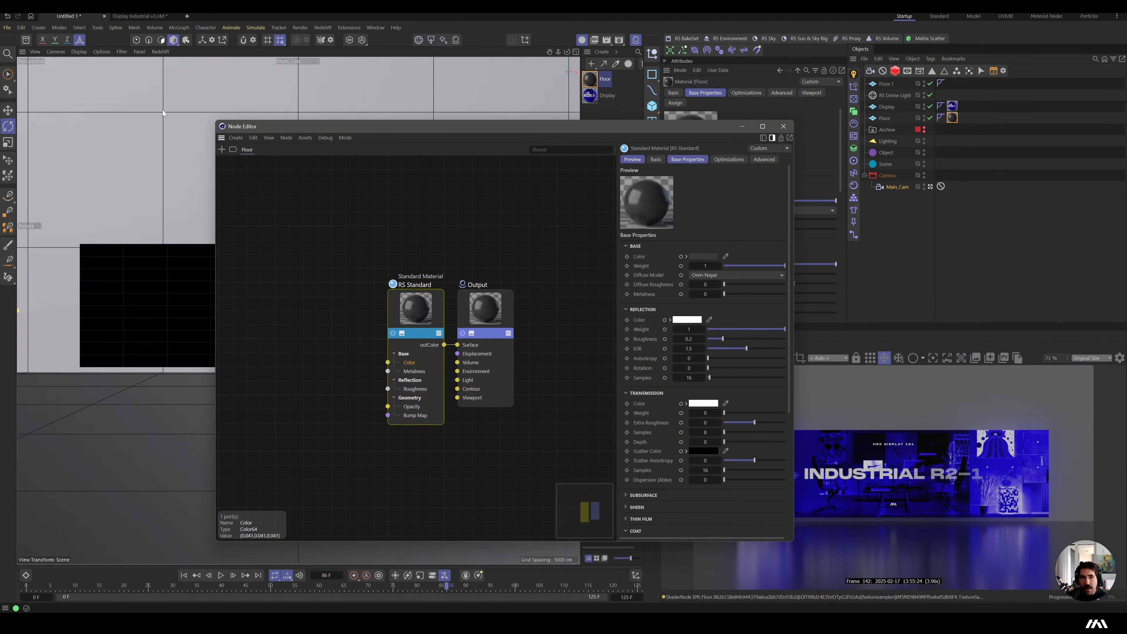
# Add si-v1_scratches_09_10cm.png from the Imperfections textures to the Floor material and connect it to the reflection Roughness.
pyautogui.click(25, 41)
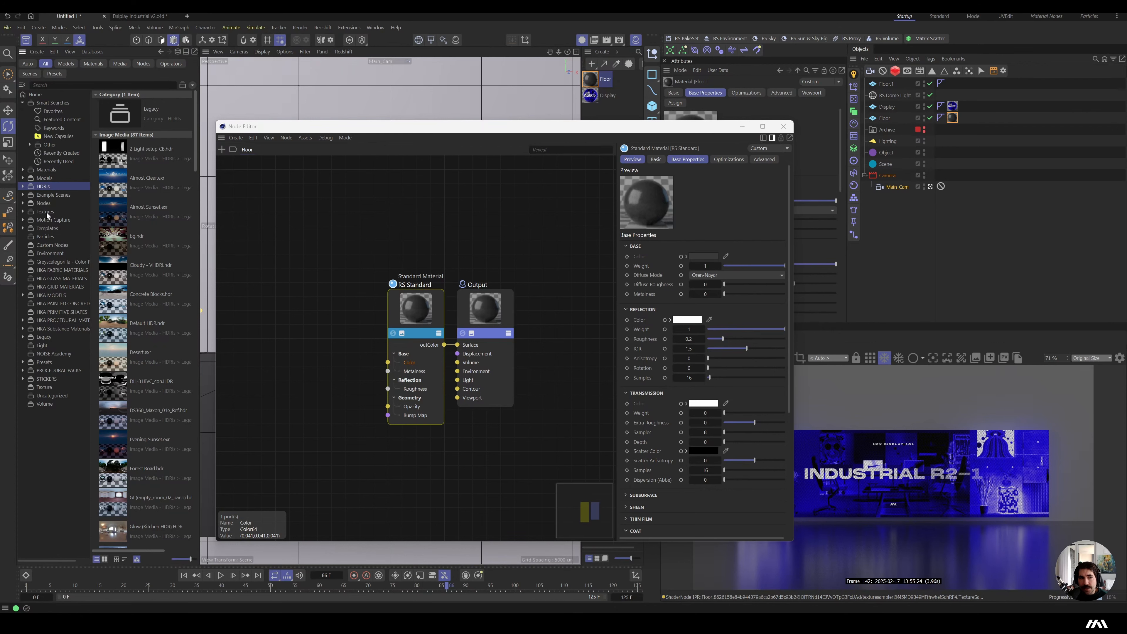
pyautogui.doubleClick(46, 213)
pyautogui.click(47, 221)
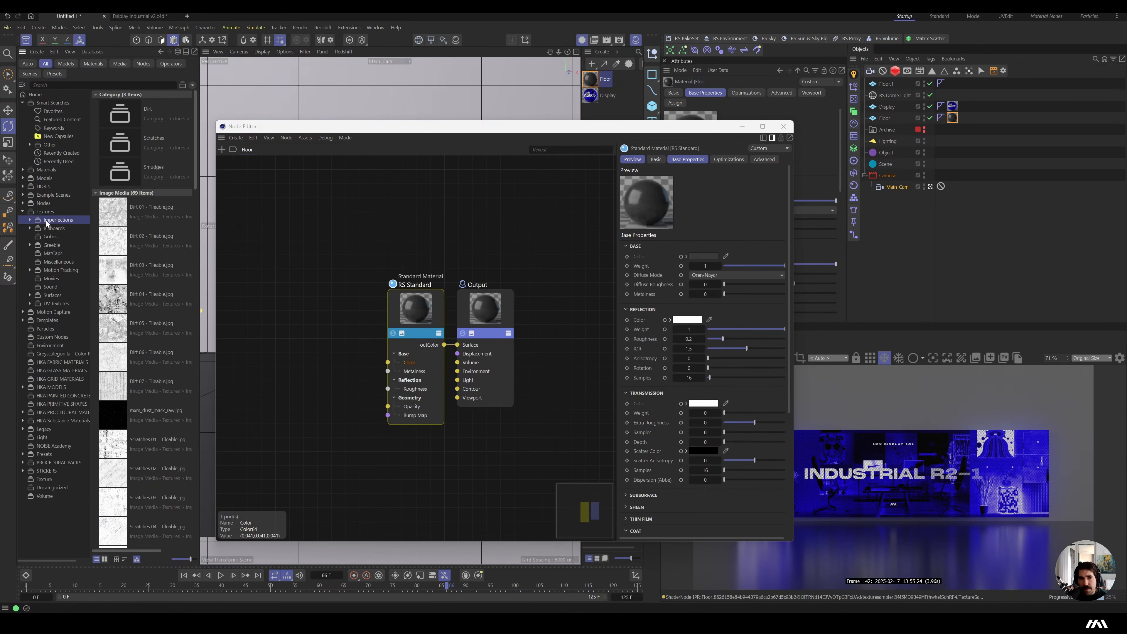
pyautogui.scroll(-5, 158, 257)
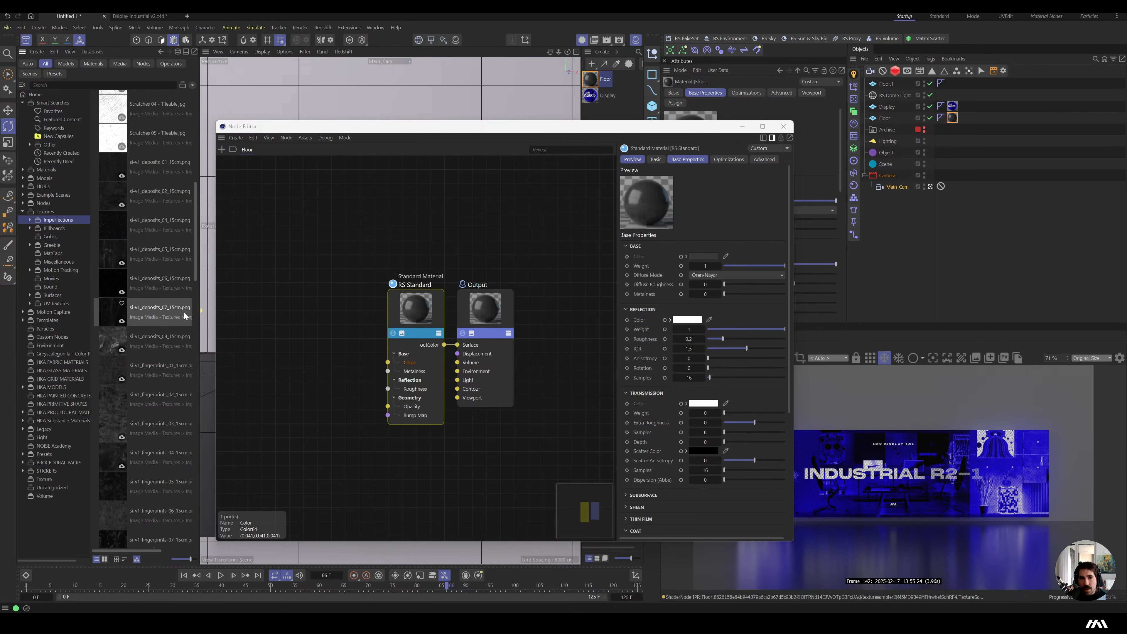
pyautogui.scroll(-5, 119, 311)
pyautogui.moveTo(111, 310); pyautogui.dragTo(275, 319)
pyautogui.moveTo(310, 357); pyautogui.dragTo(388, 389)
# Insert a Ramp node between the scratches texture and Roughness, space out the nodes and solo the Ramp for preview.
pyautogui.doubleClick(263, 256)
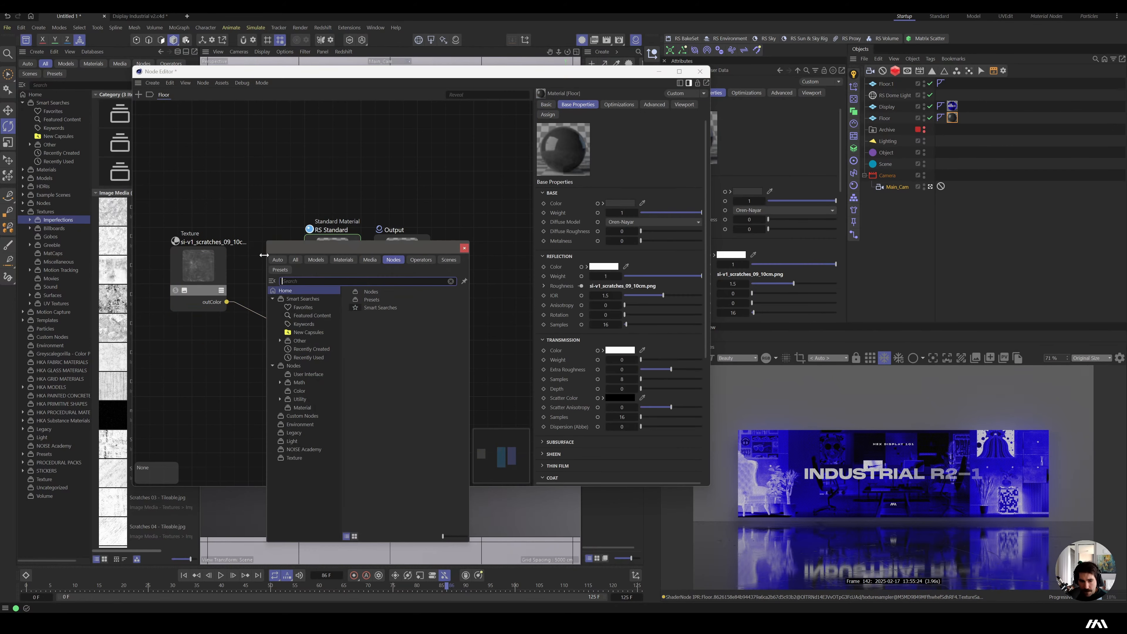
pyautogui.write('r')
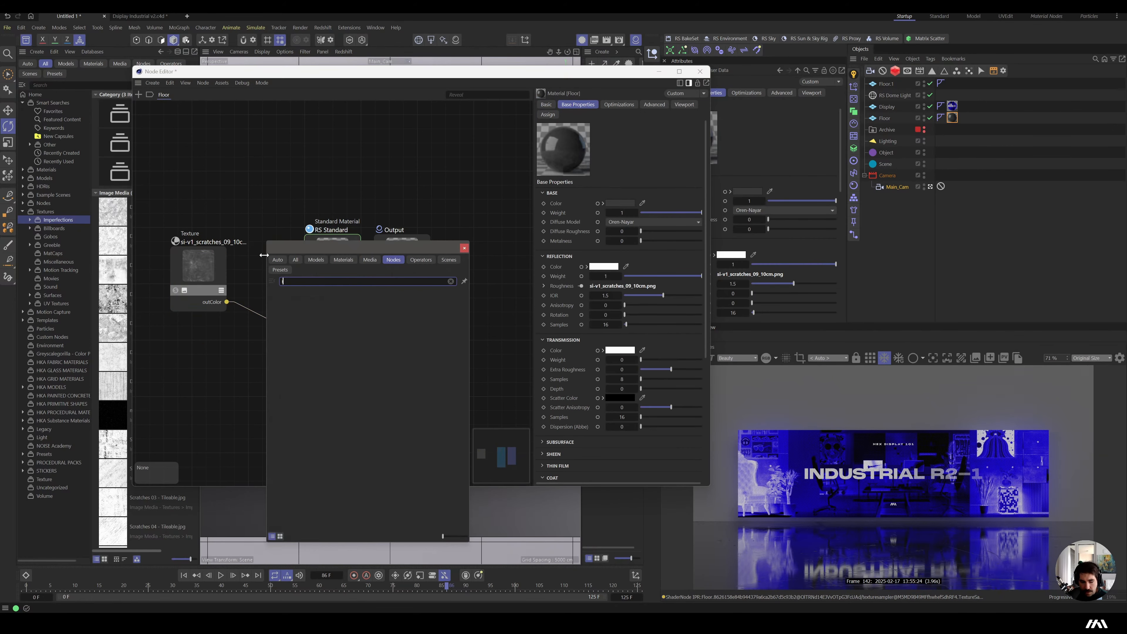
pyautogui.write('amp')
pyautogui.press('Return')
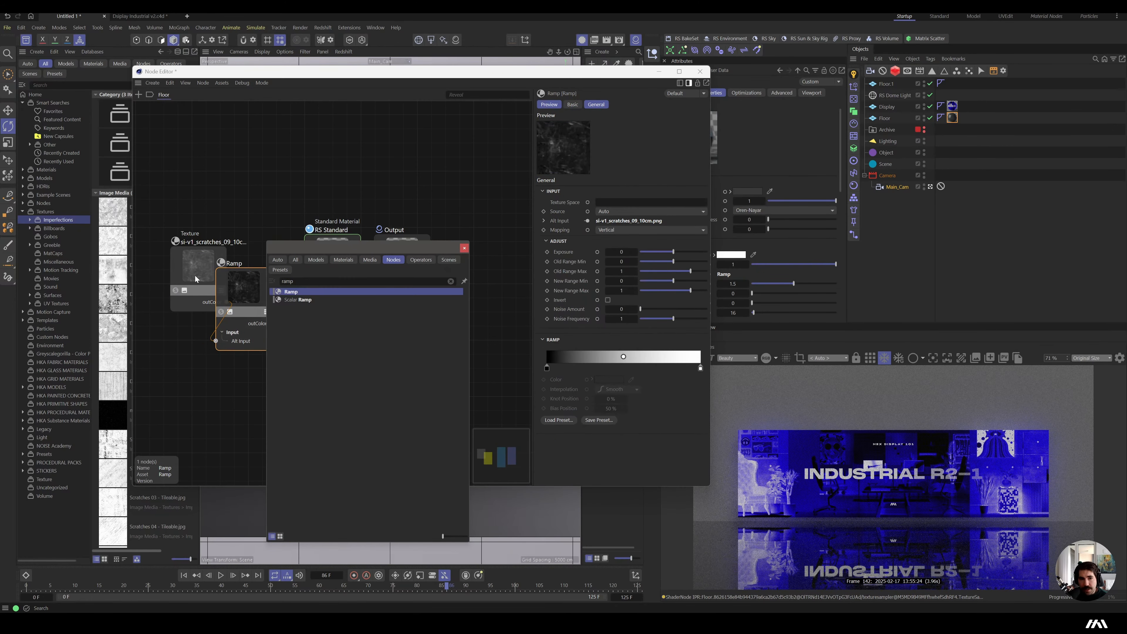
pyautogui.moveTo(195, 276); pyautogui.dragTo(234, 301)
pyautogui.click(233, 325)
# Move the Ramp's dark knot to about 10% and its light knot to about 29.2%, setting the light knot's brightness to 67%.
pyautogui.moveTo(700, 368); pyautogui.dragTo(591, 368)
pyautogui.moveTo(546, 368); pyautogui.dragTo(569, 368)
pyautogui.doubleClick(591, 369)
pyautogui.click(633, 394)
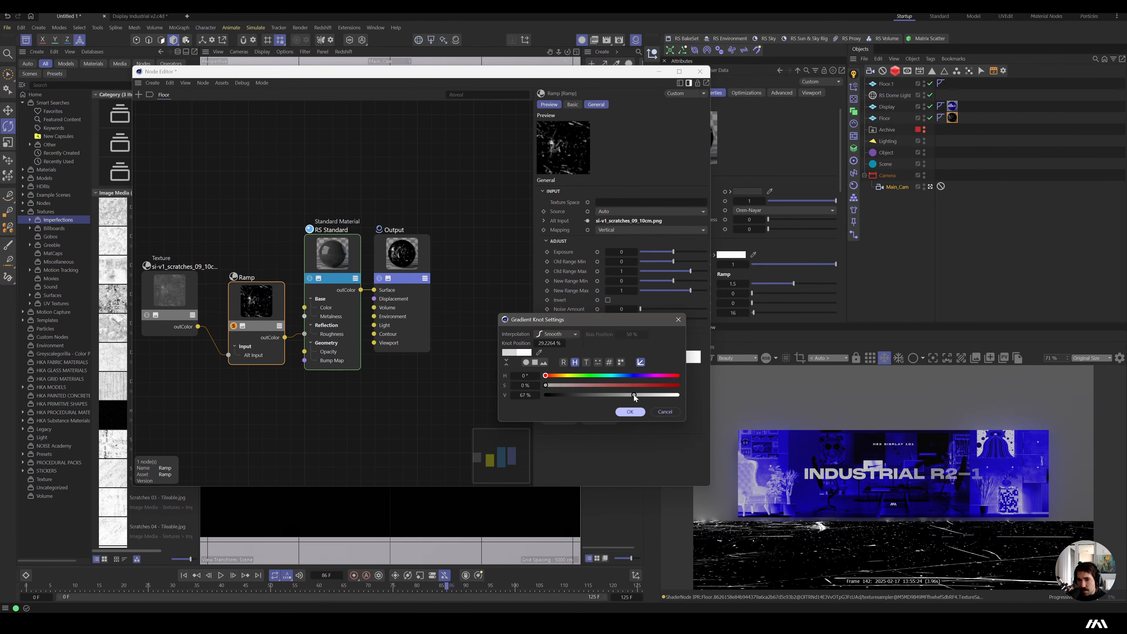
pyautogui.click(632, 412)
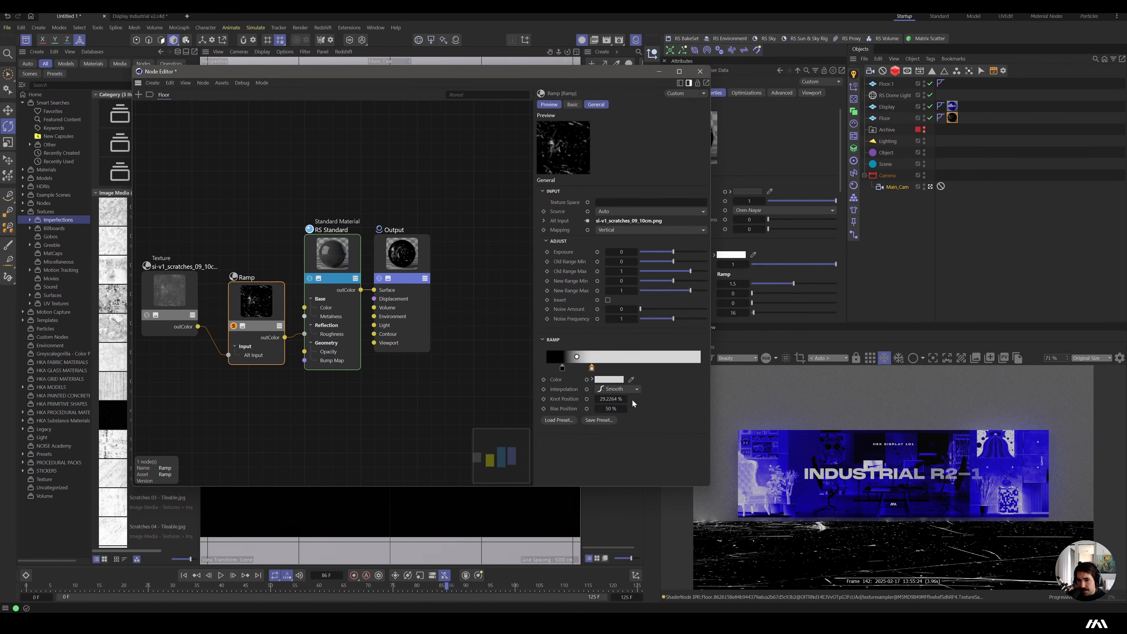
# Raise the Ramp's dark knot brightness to about 12%, slide it to about 3.2% and shift the light knot slightly towards it.
pyautogui.doubleClick(559, 366)
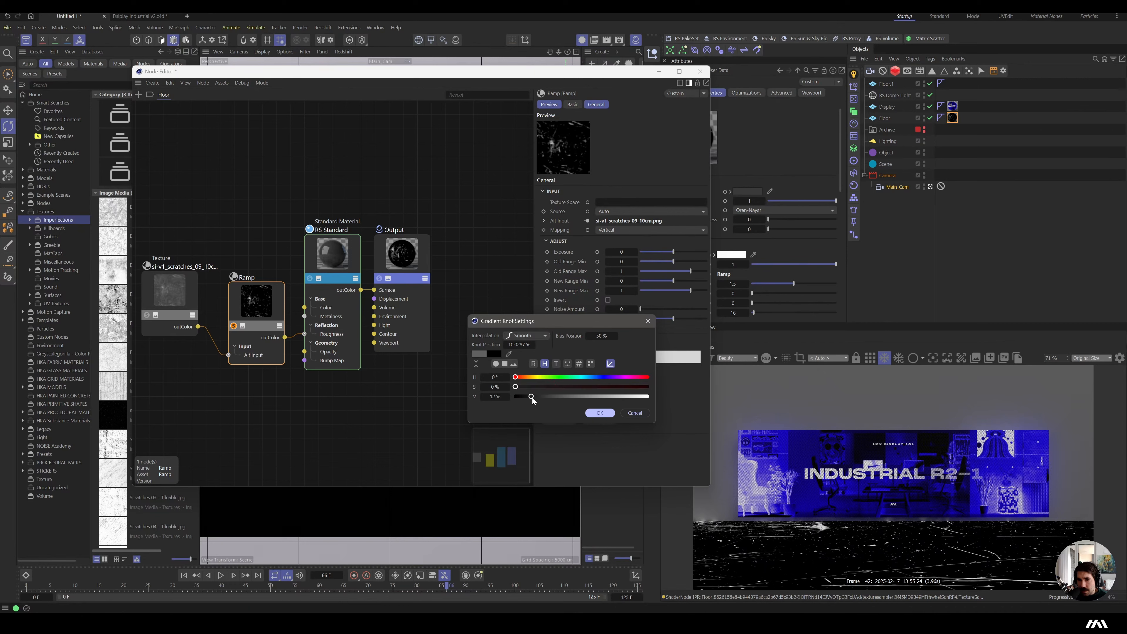
pyautogui.click(533, 397)
pyautogui.click(598, 412)
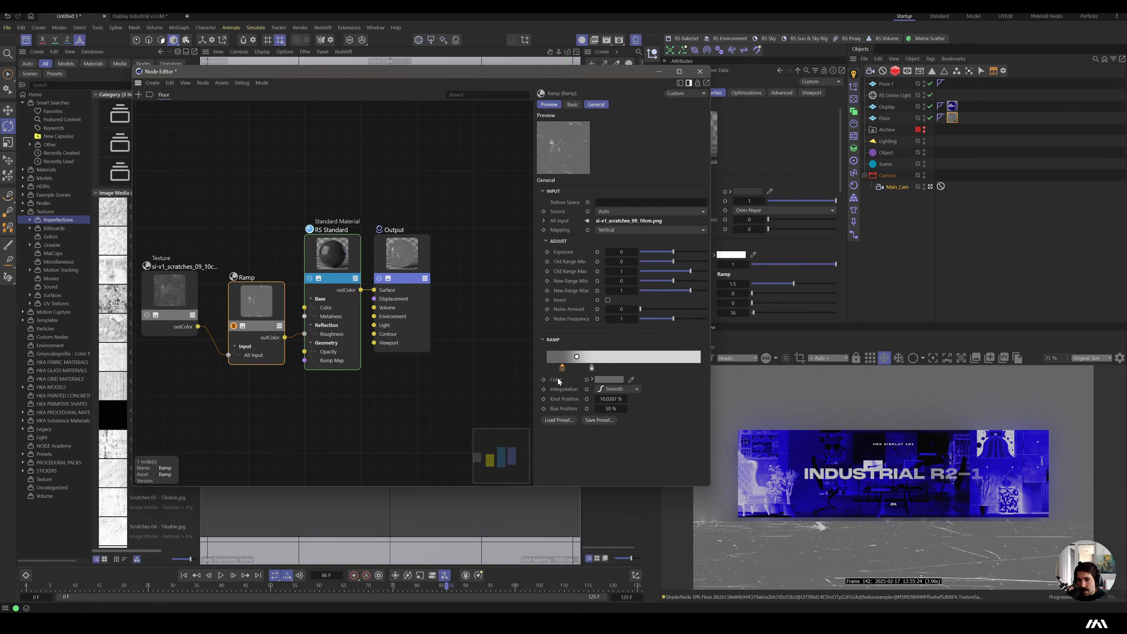
pyautogui.moveTo(562, 371); pyautogui.dragTo(621, 409)
pyautogui.moveTo(592, 369); pyautogui.dragTo(589, 370)
pyautogui.moveTo(571, 369); pyautogui.dragTo(551, 370)
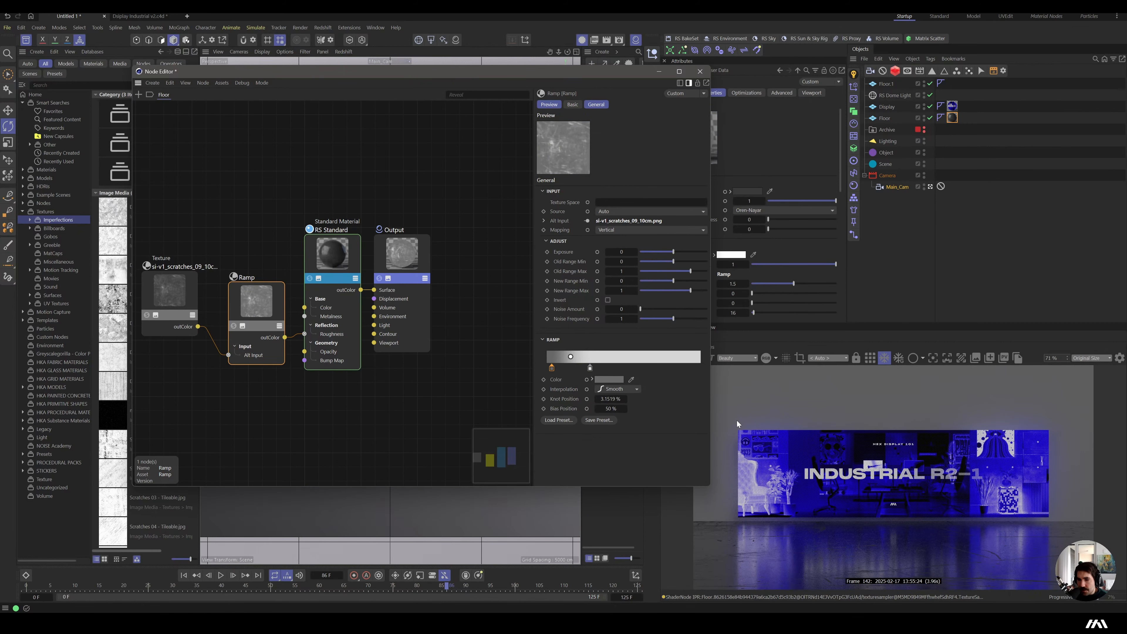
# Tile the scratches texture at a smaller scale, move the Ramp's light knot to about 45.6% and space out the nodes.
pyautogui.click(165, 292)
pyautogui.moveTo(257, 300); pyautogui.dragTo(237, 293)
pyautogui.moveTo(590, 369); pyautogui.dragTo(616, 369)
pyautogui.moveTo(401, 253); pyautogui.dragTo(428, 253)
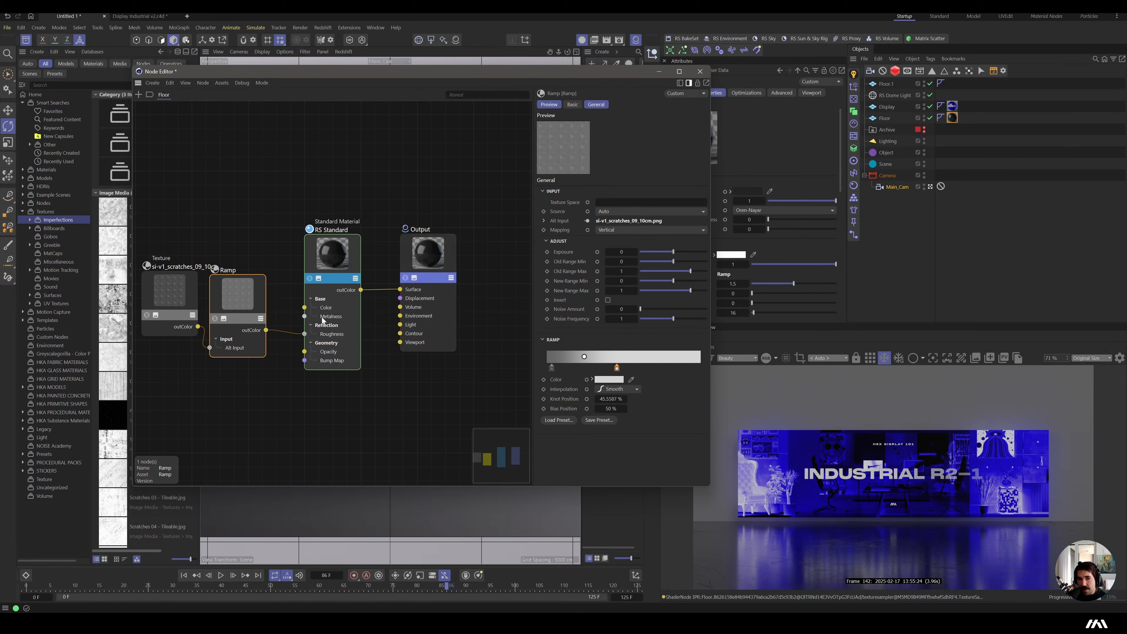
# Disconnect the Ramp from Roughness and connect it to the Standard material's reflection Anisotropy instead.
pyautogui.click(289, 332)
pyautogui.press('Delete')
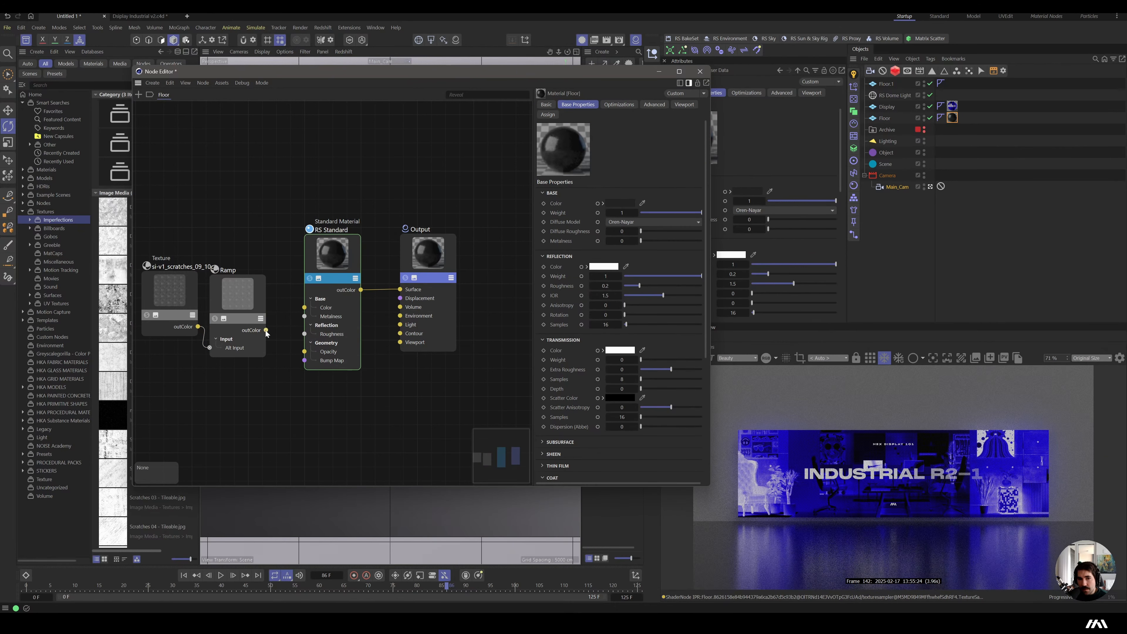
pyautogui.moveTo(265, 331); pyautogui.dragTo(358, 251)
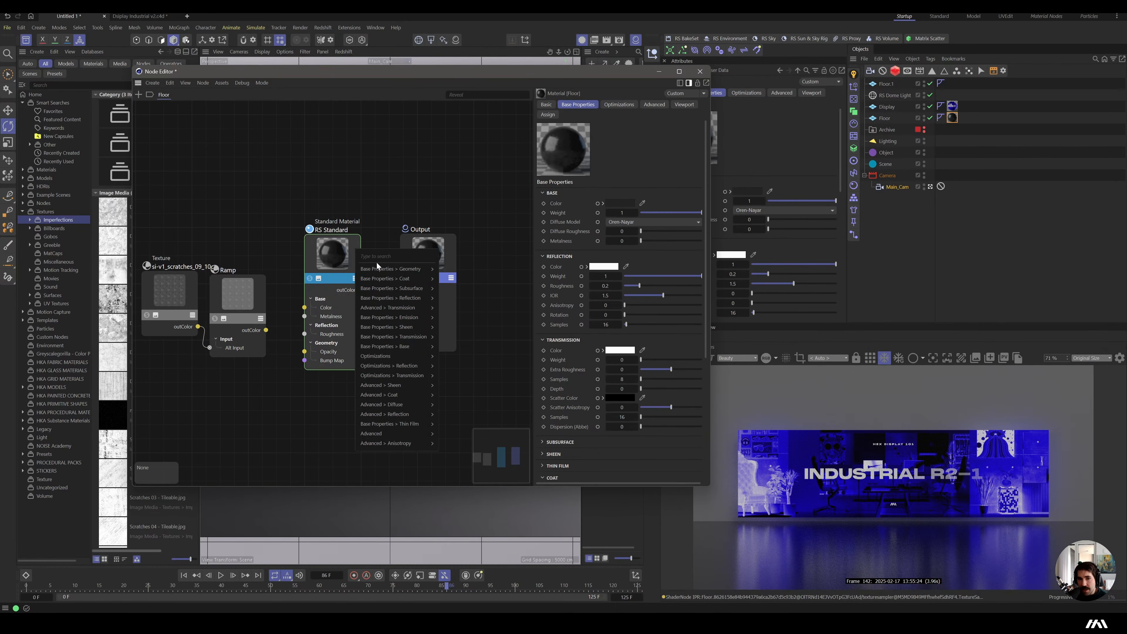
pyautogui.moveTo(400, 290)
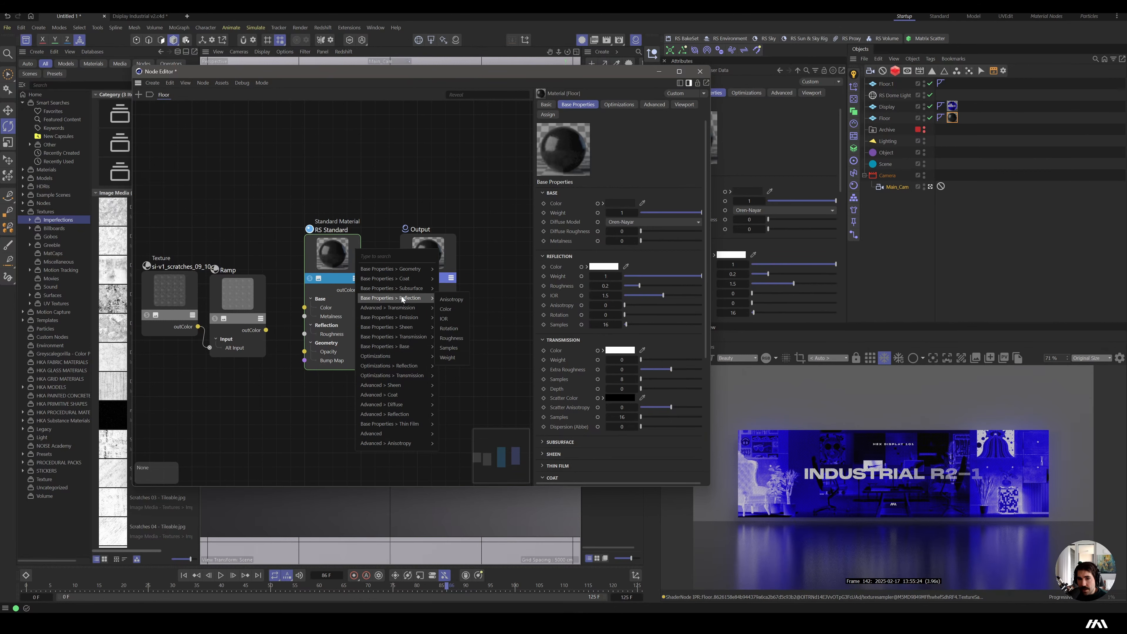
pyautogui.click(458, 301)
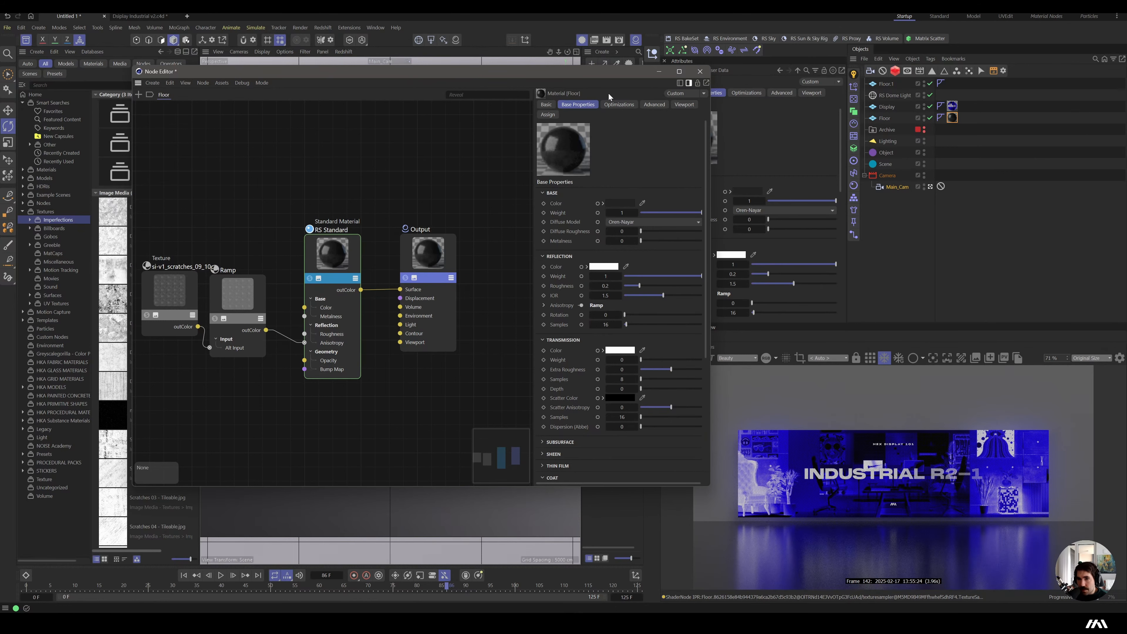
# Return to the Floor material's attributes and set its reflection roughness to about 0.214.
pyautogui.click(662, 72)
pyautogui.moveTo(436, 378)
pyautogui.keyDown('alt'); pyautogui.mouseDown()
pyautogui.moveTo(434, 320)
pyautogui.moveTo(418, 391)
pyautogui.mouseUp(); pyautogui.keyUp('alt')
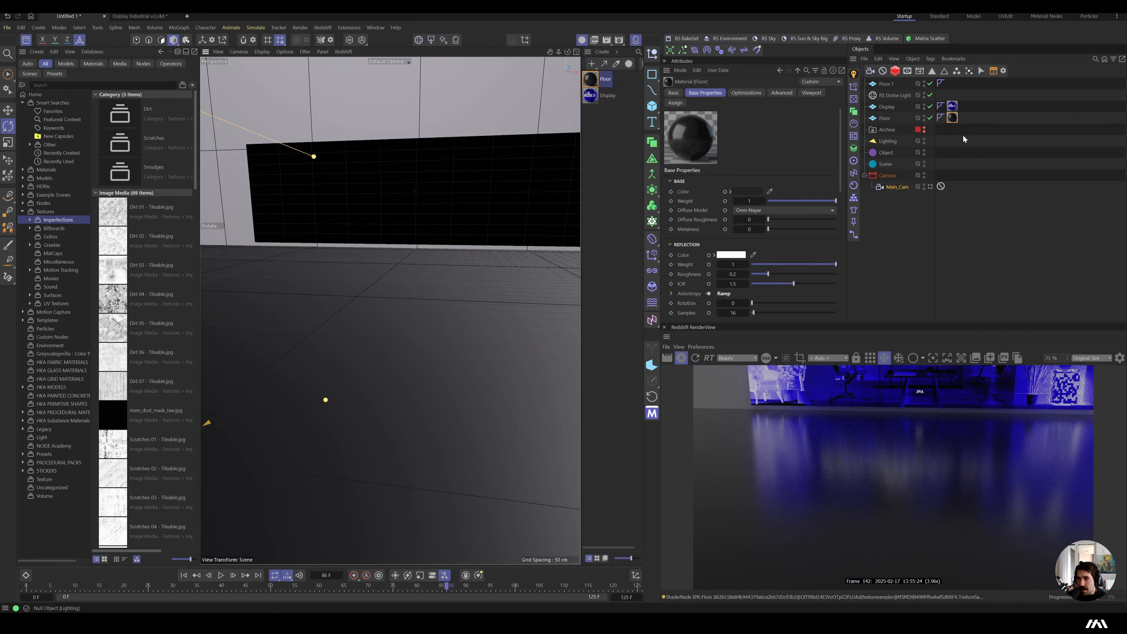
pyautogui.click(952, 118)
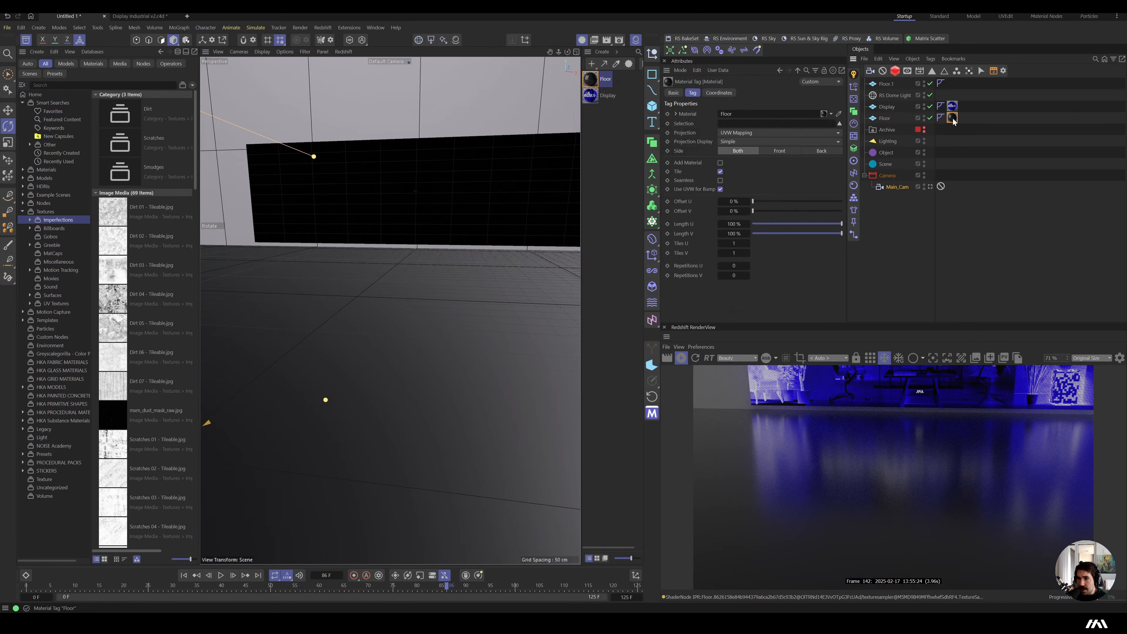
pyautogui.doubleClick(952, 118)
pyautogui.moveTo(772, 265); pyautogui.dragTo(902, 258)
pyautogui.moveTo(768, 275)
pyautogui.mouseDown()
pyautogui.moveTo(751, 275)
pyautogui.moveTo(780, 277)
pyautogui.moveTo(769, 277)
pyautogui.mouseUp()
# Reopen the Floor node graph and sharpen the Ramp from black to near-white, with the light knot at about 16.3%.
pyautogui.click(724, 293)
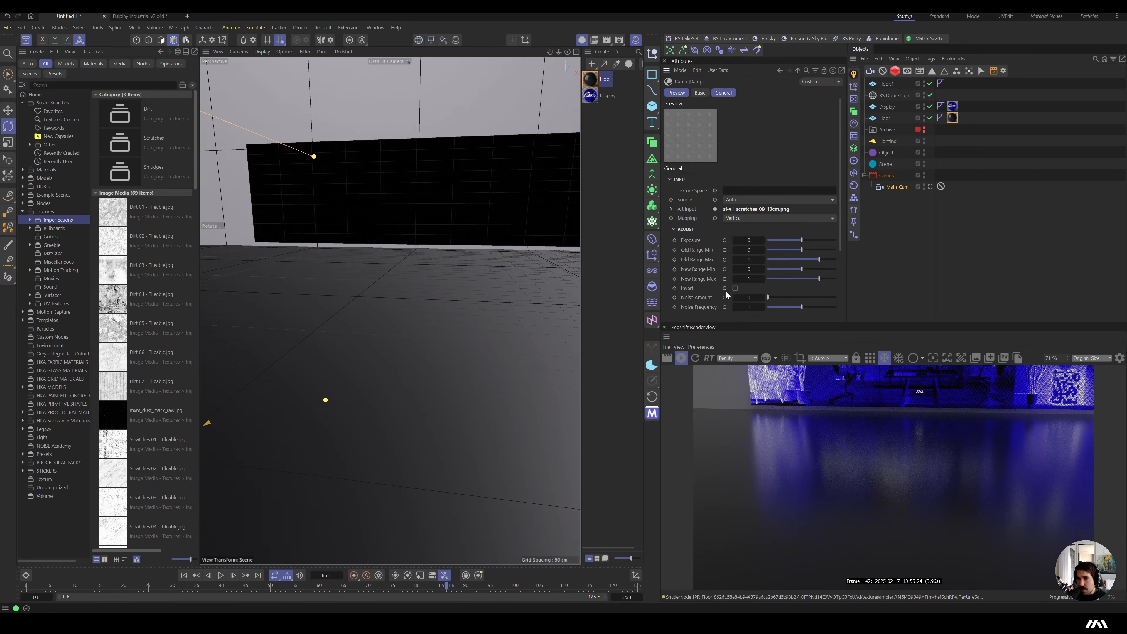
pyautogui.click(779, 70)
pyautogui.click(725, 192)
pyautogui.click(757, 284)
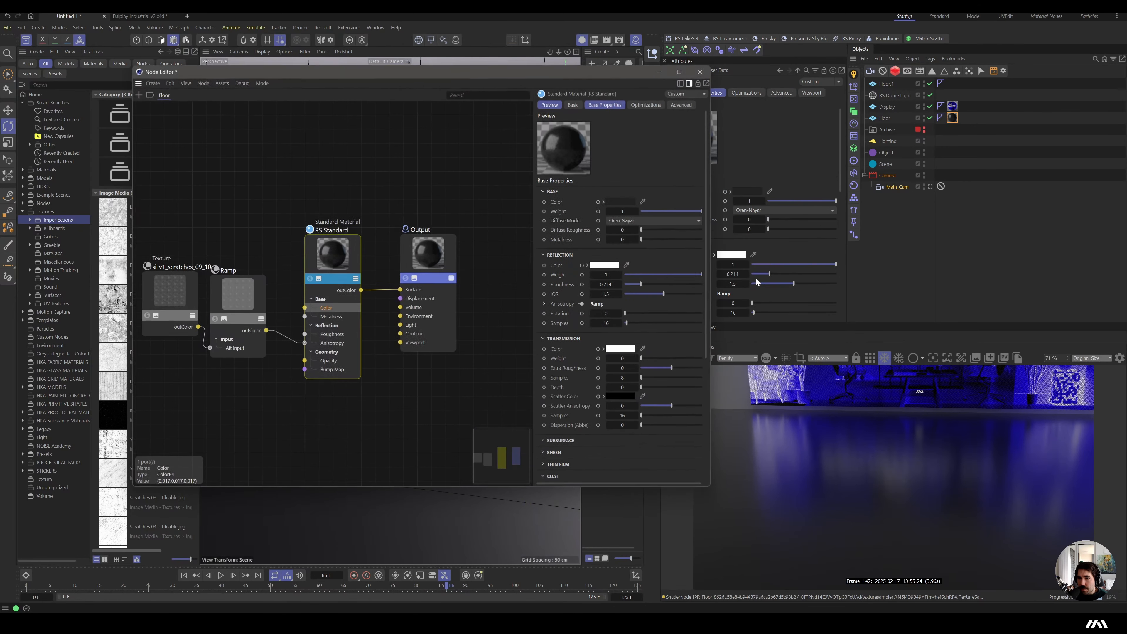
pyautogui.click(237, 293)
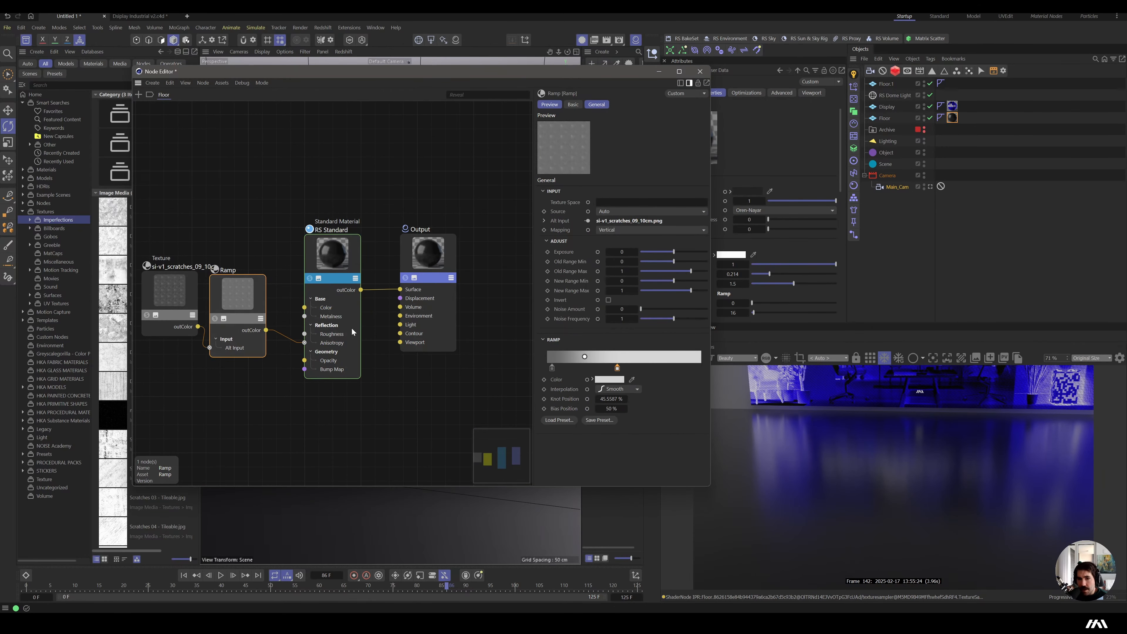
pyautogui.moveTo(618, 367); pyautogui.dragTo(568, 368)
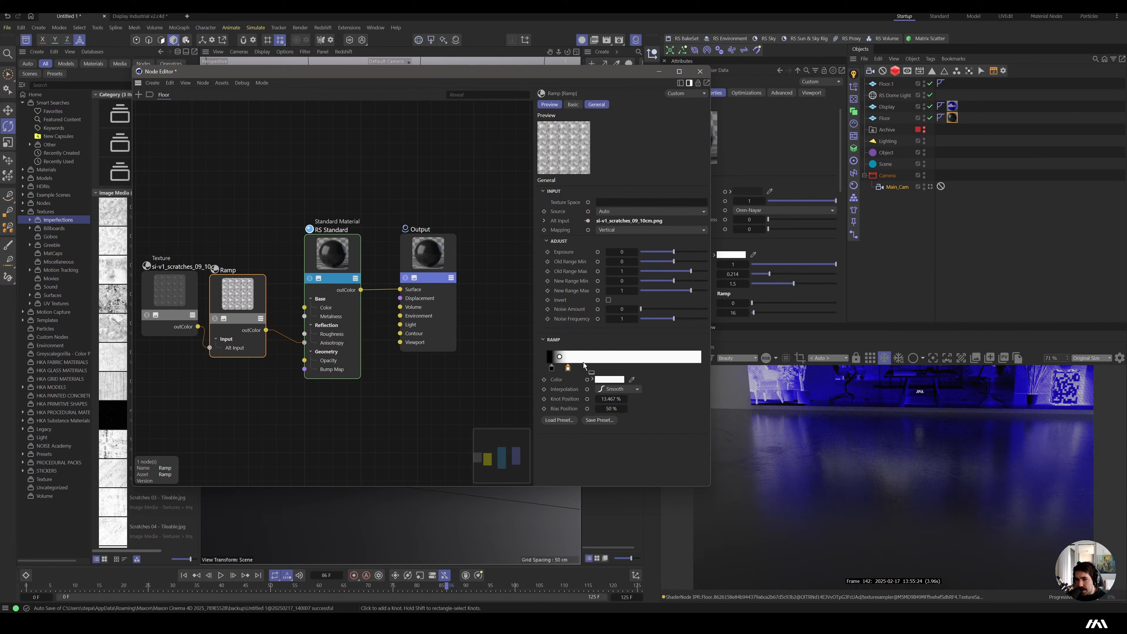
pyautogui.moveTo(568, 368)
pyautogui.mouseDown()
pyautogui.moveTo(595, 372)
pyautogui.moveTo(572, 372)
pyautogui.mouseUp()
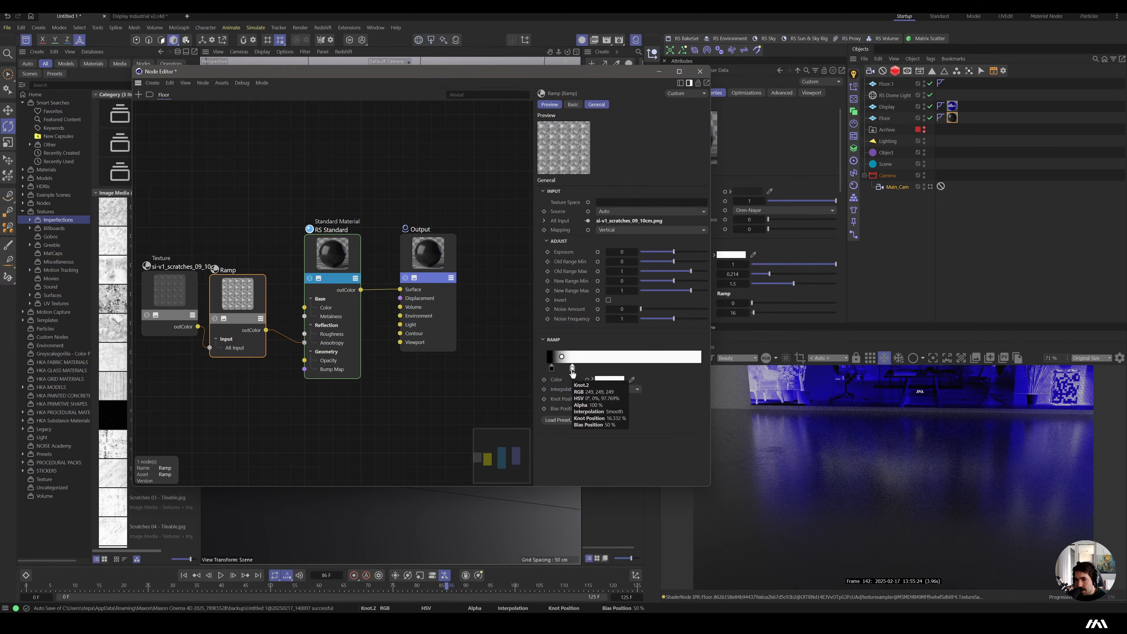
# Close the node graph, check the floor reflections from closer angles and set the Floor material's reflection roughness to about 0.188.
pyautogui.click(700, 71)
pyautogui.keyDown('alt'); pyautogui.moveTo(436, 264); pyautogui.dragTo(453, 252); pyautogui.keyUp('alt')
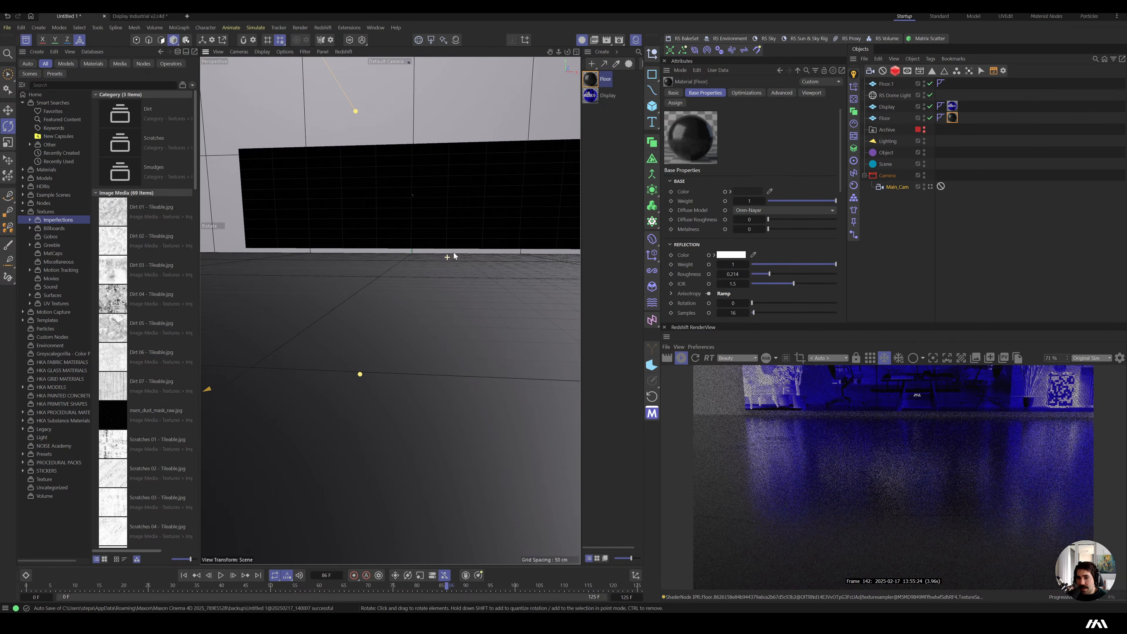
pyautogui.keyDown('alt'); pyautogui.moveTo(453, 252); pyautogui.dragTo(426, 274, button='middle'); pyautogui.keyUp('alt')
pyautogui.keyDown('alt'); pyautogui.moveTo(425, 274); pyautogui.dragTo(493, 248); pyautogui.keyUp('alt')
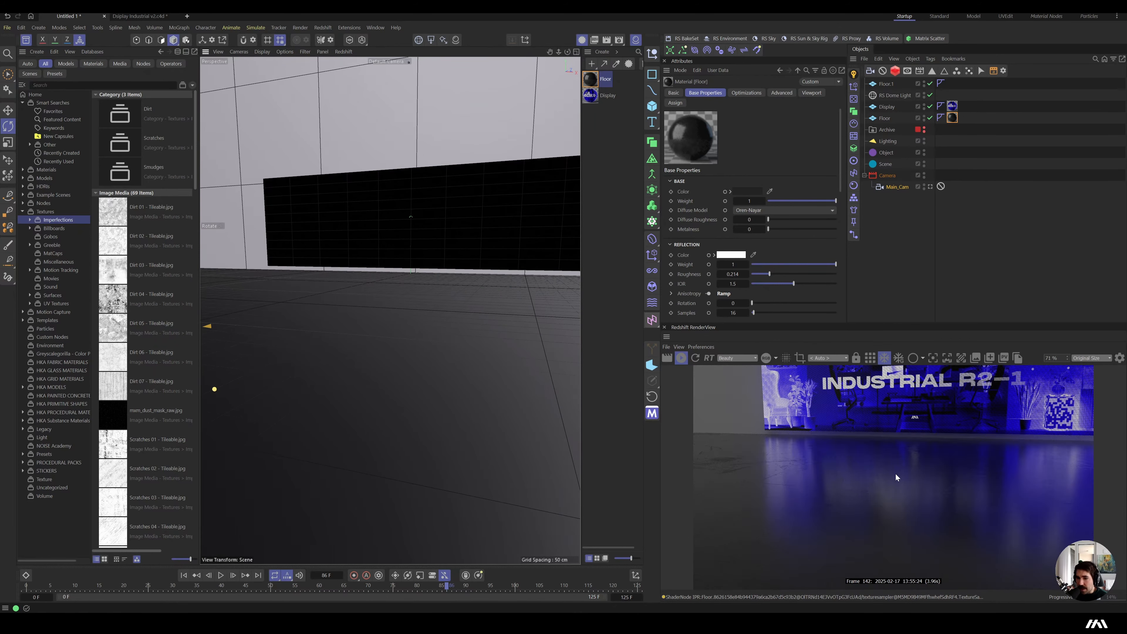
pyautogui.keyDown('alt'); pyautogui.moveTo(511, 246); pyautogui.dragTo(499, 256); pyautogui.keyUp('alt')
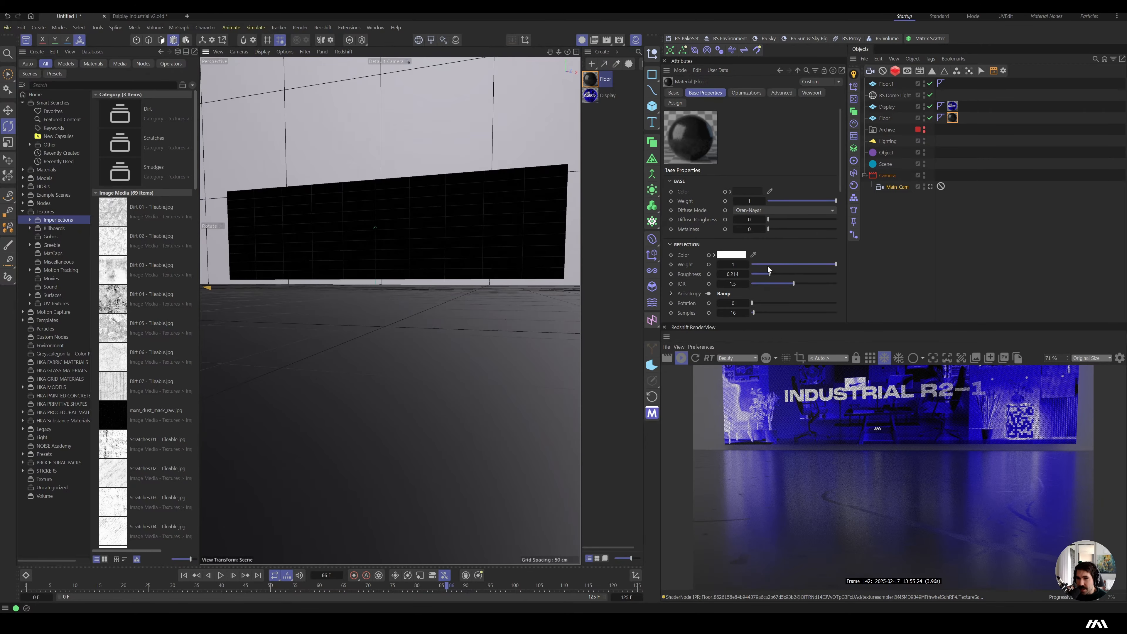
pyautogui.moveTo(769, 274)
pyautogui.mouseDown()
pyautogui.moveTo(789, 274)
pyautogui.moveTo(760, 275)
pyautogui.moveTo(770, 276)
pyautogui.mouseUp()
pyautogui.click(765, 274)
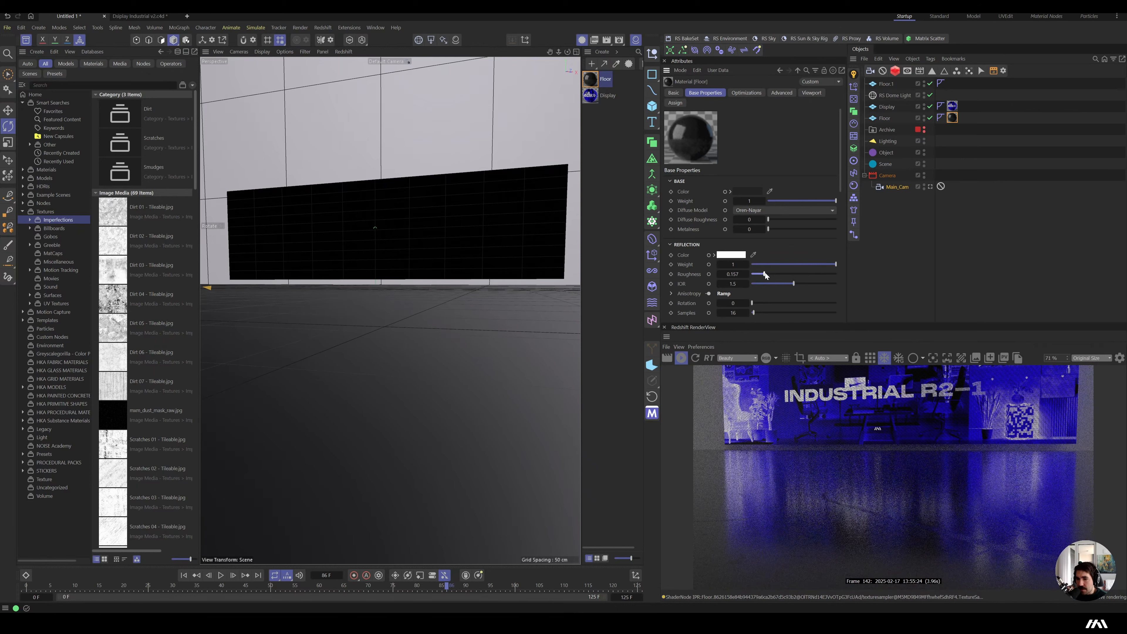
pyautogui.moveTo(765, 274)
pyautogui.mouseDown()
pyautogui.moveTo(784, 275)
pyautogui.moveTo(766, 278)
pyautogui.mouseUp()
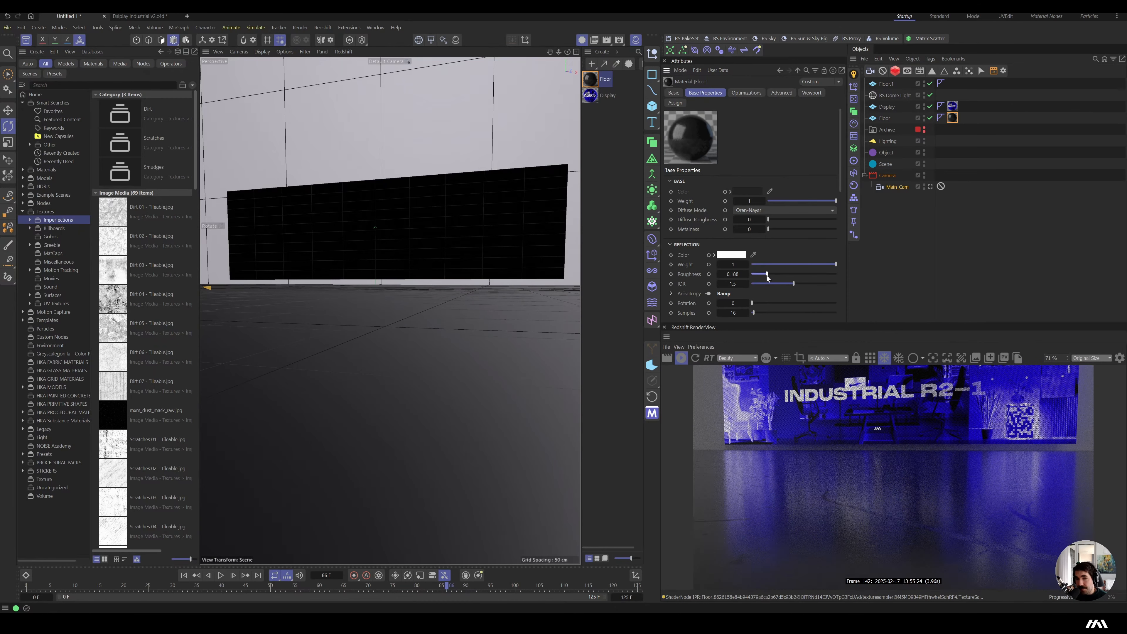
# Open the Floor material's node graph and add a Color Layer node.
pyautogui.rightClick(707, 264)
pyautogui.click(739, 357)
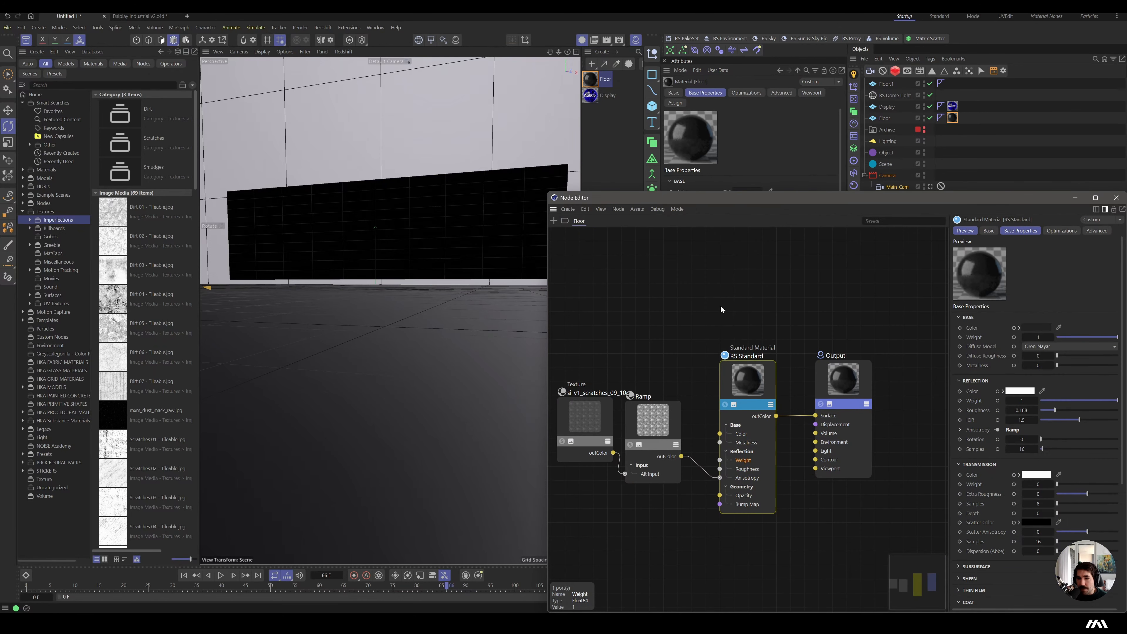
pyautogui.scroll(-5, 793, 311)
pyautogui.scroll(2, 753, 346)
pyautogui.moveTo(761, 301); pyautogui.dragTo(654, 367)
pyautogui.doubleClick(655, 285)
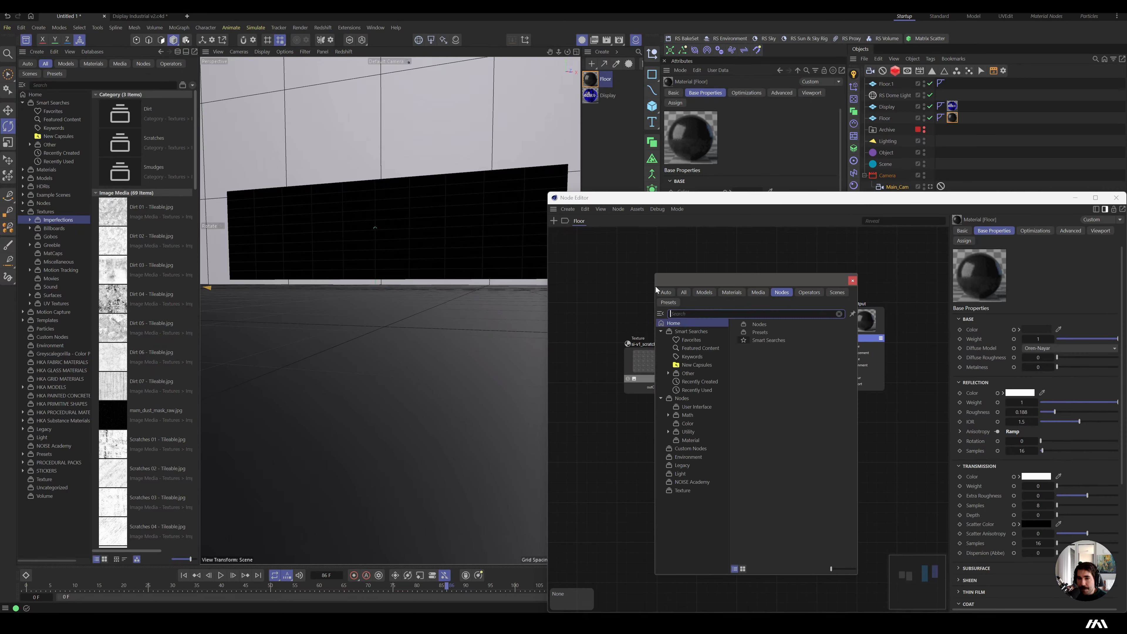
pyautogui.write('color layer')
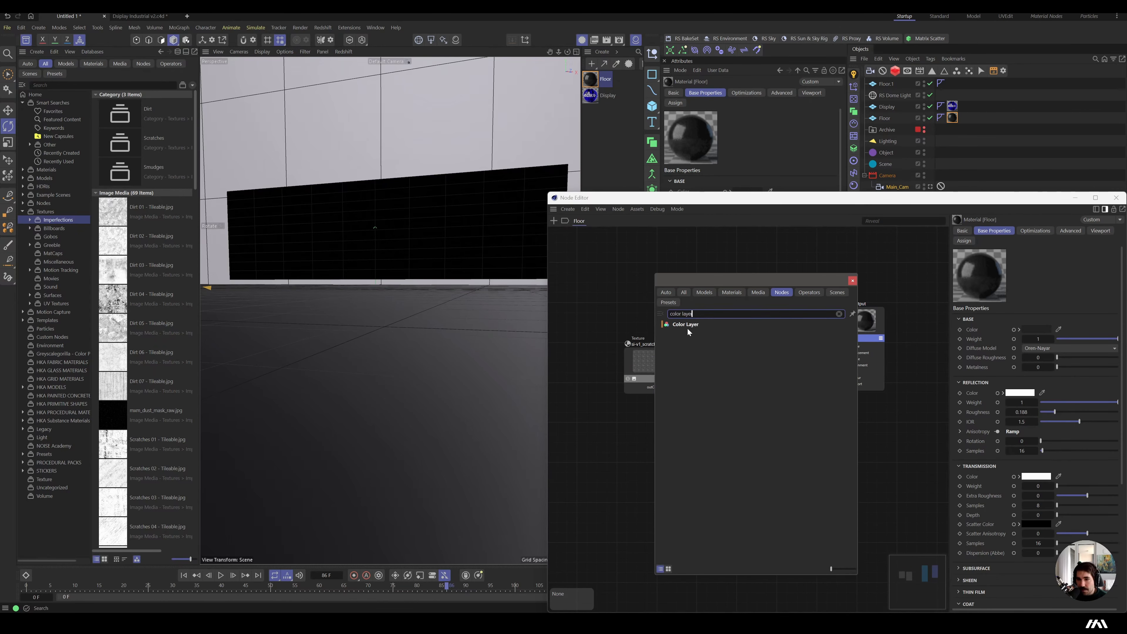
pyautogui.doubleClick(685, 326)
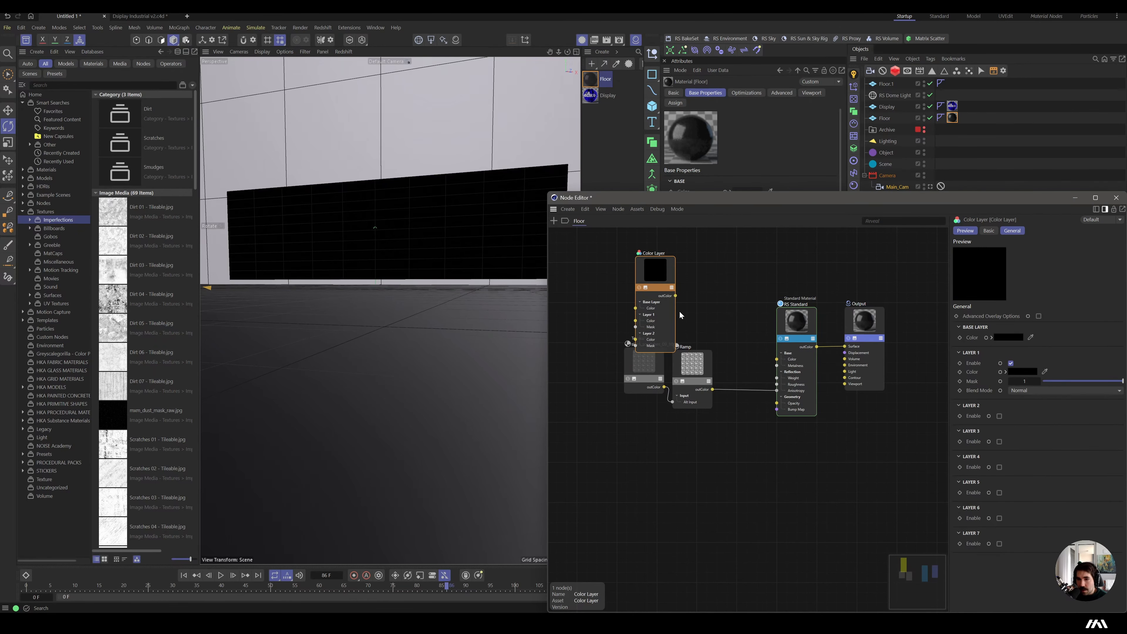
# Place the Color Layer beside the Standard material and connect the Ramp to Layer 1 and the si-v1_deposits_02_15cm.png texture to Layer 2.
pyautogui.moveTo(655, 270); pyautogui.dragTo(702, 317)
pyautogui.moveTo(658, 342); pyautogui.dragTo(724, 358)
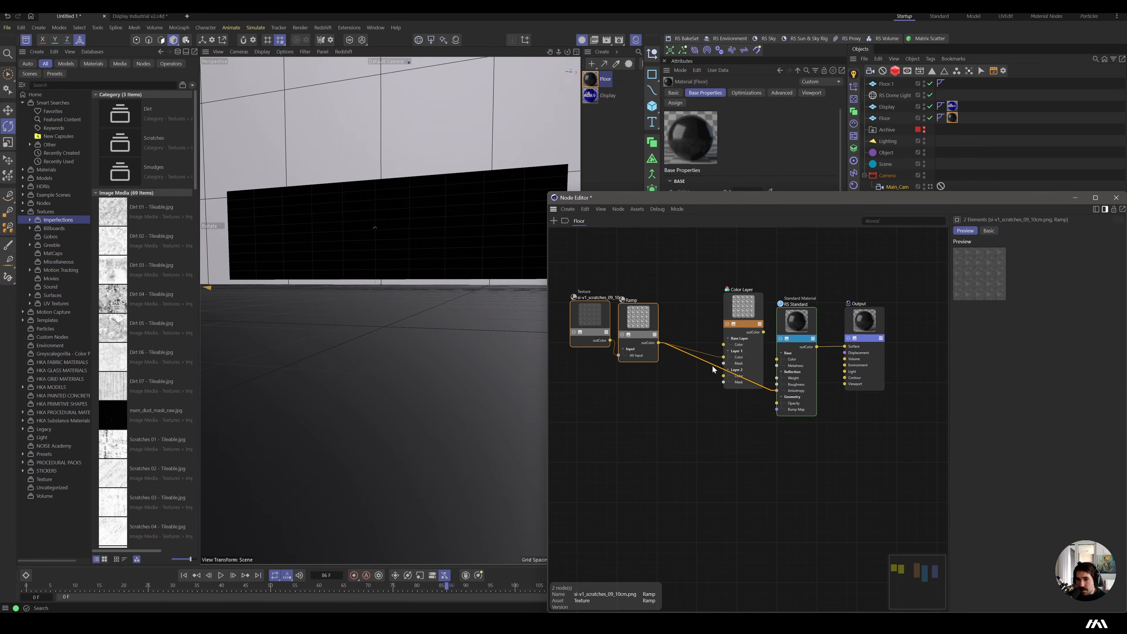
pyautogui.scroll(-3, 114, 396)
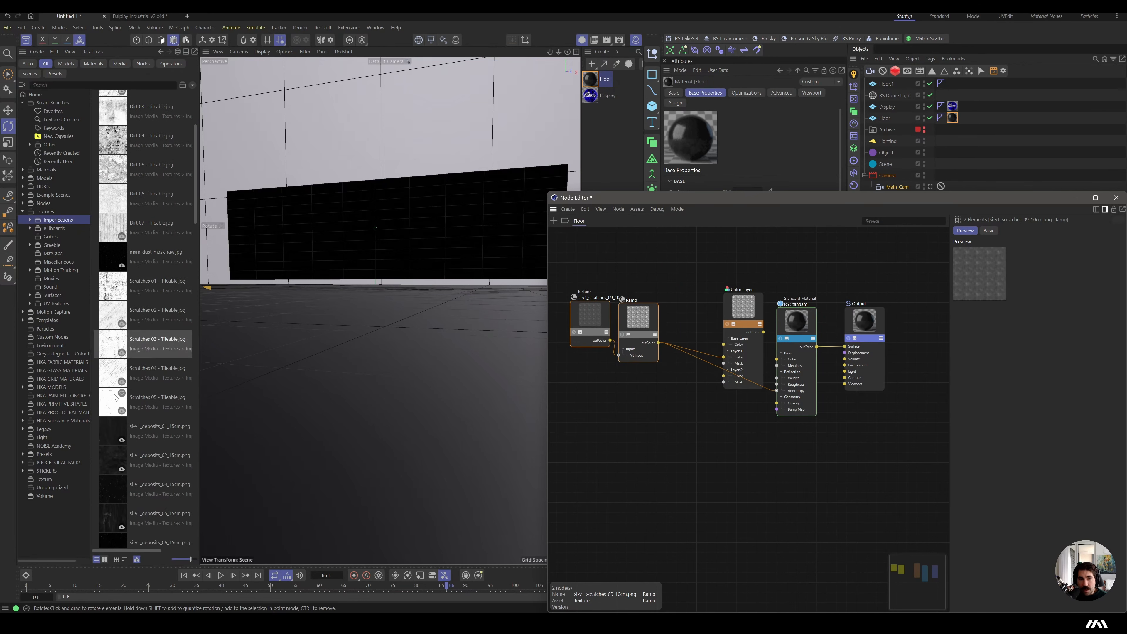
pyautogui.scroll(-1, 115, 396)
pyautogui.moveTo(114, 402); pyautogui.dragTo(737, 378)
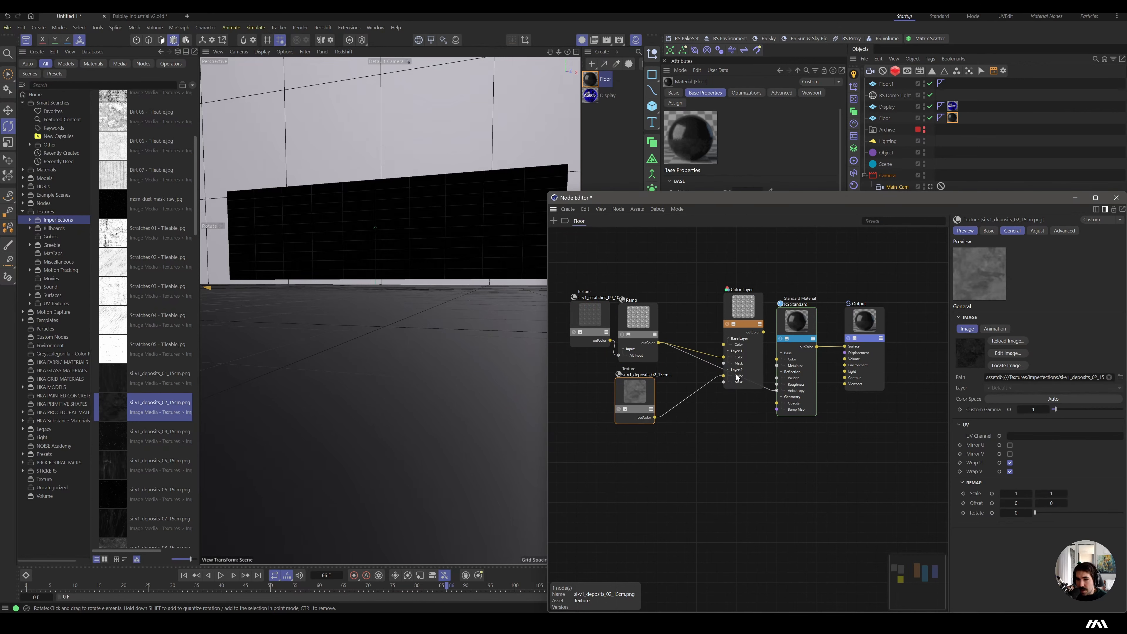
# Set Layer 2's blend mode to Average and preview the Color Layer on its own in the render.
pyautogui.click(737, 377)
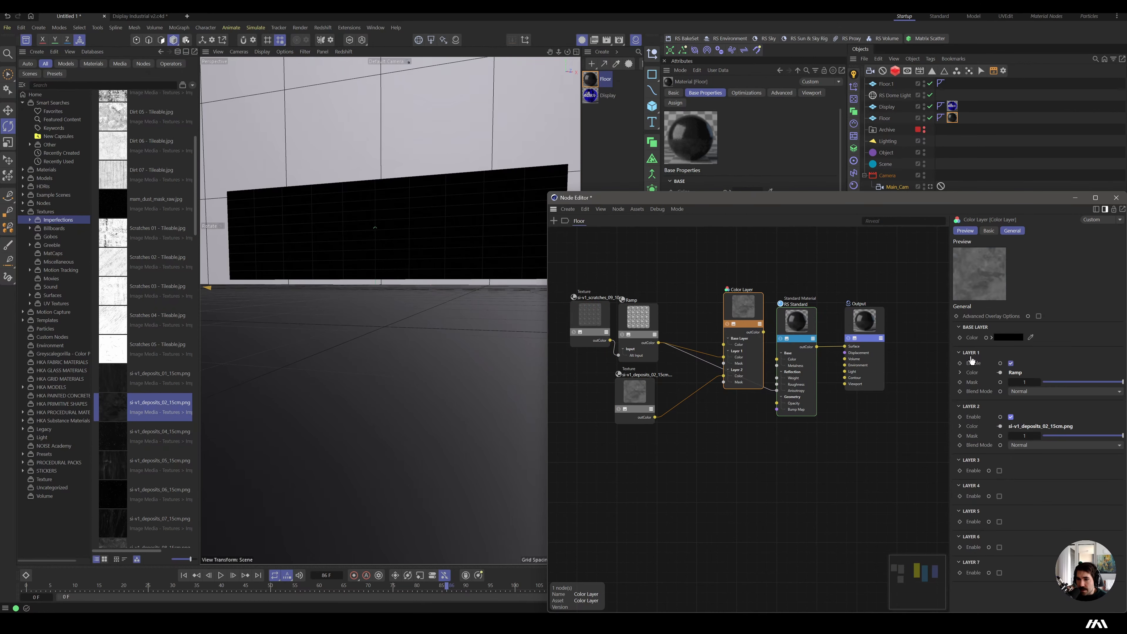
pyautogui.click(1030, 445)
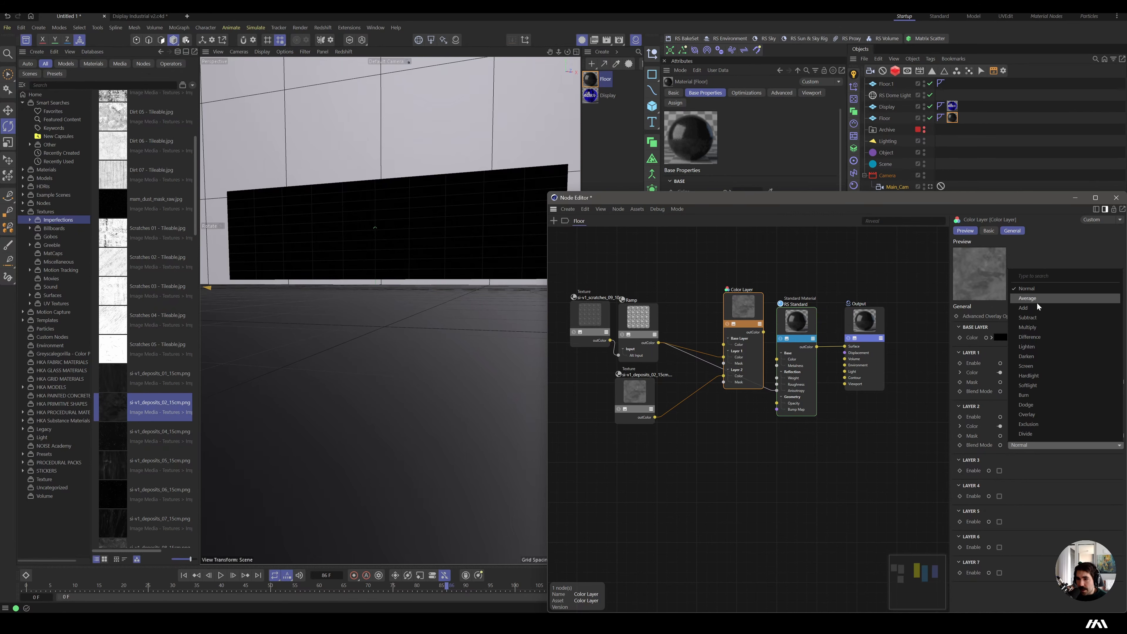
pyautogui.click(1027, 298)
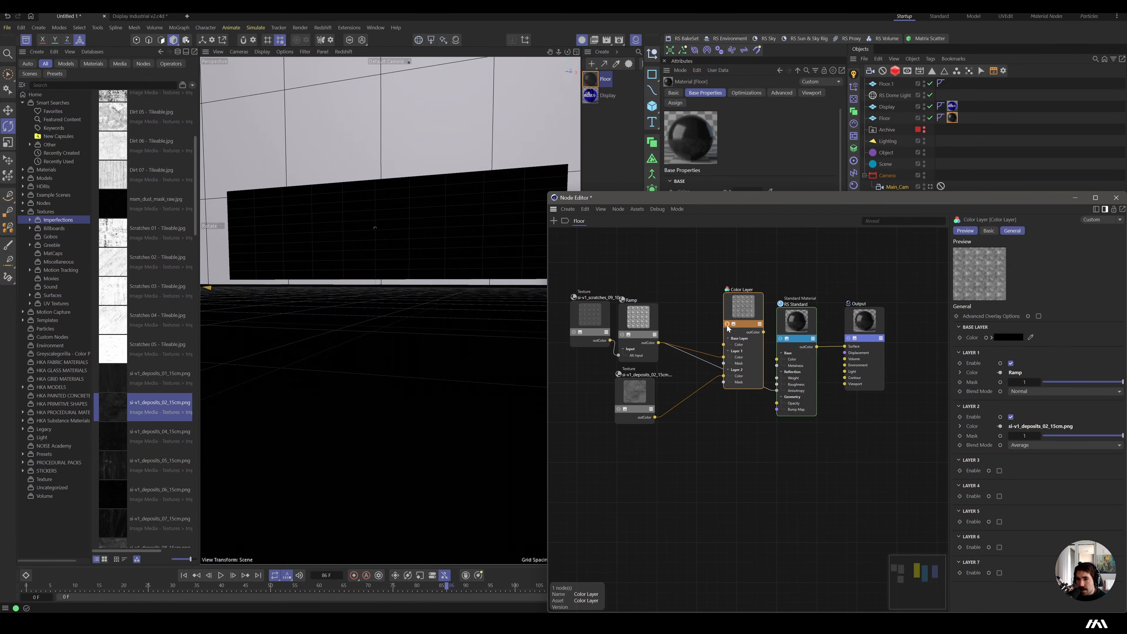
pyautogui.moveTo(831, 201); pyautogui.dragTo(407, 111)
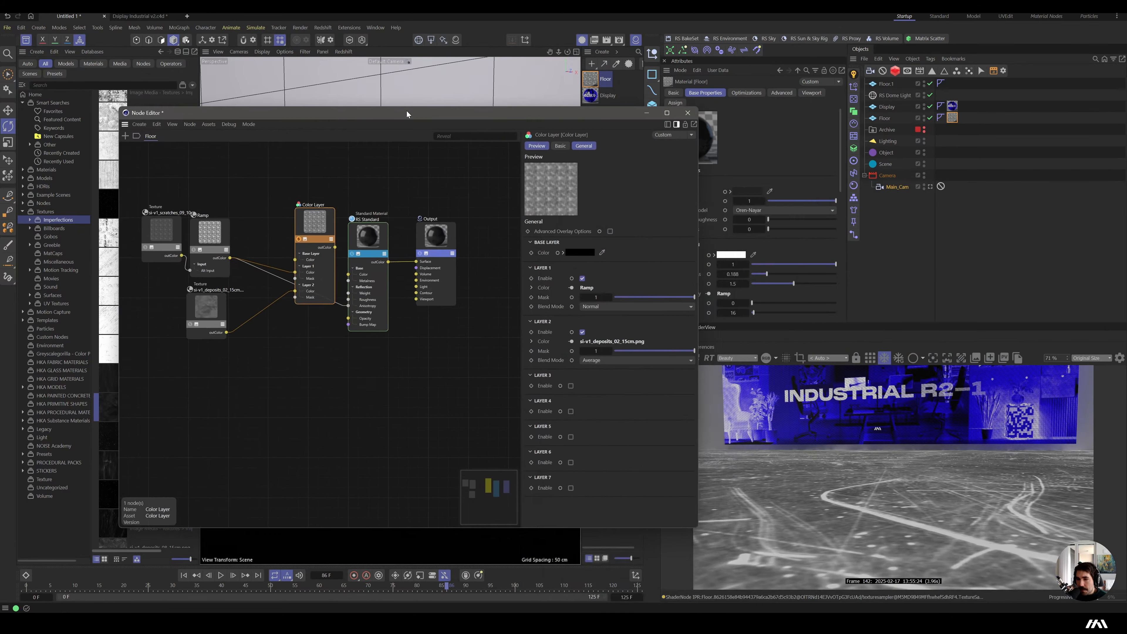
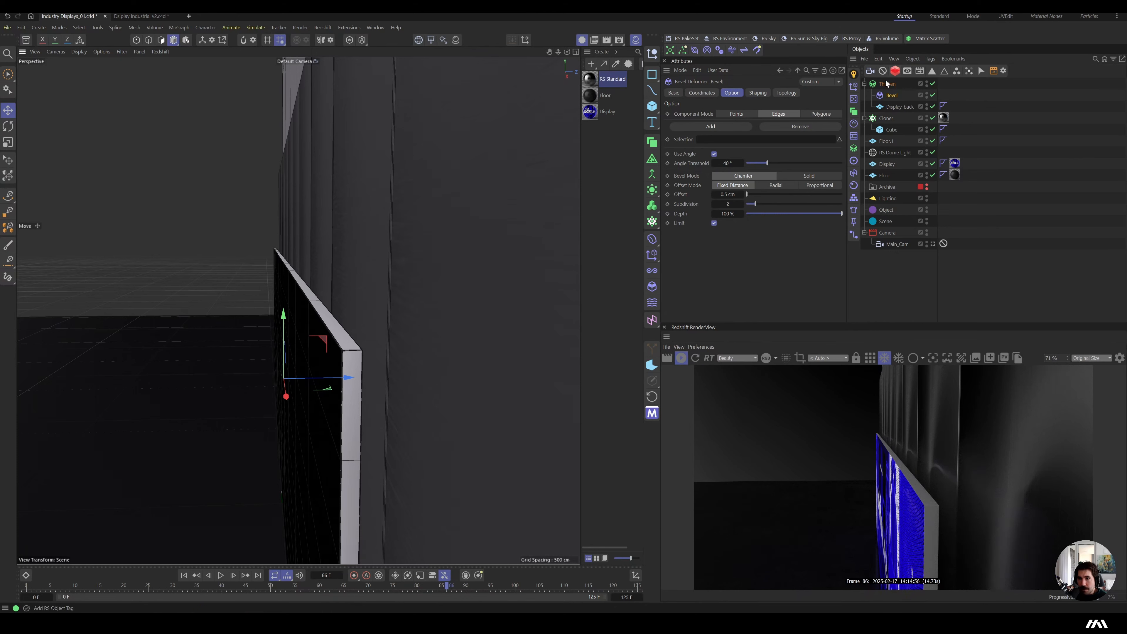
# Group the Thicken object and the Display plane under a null named Display.
pyautogui.click(864, 84)
pyautogui.click(864, 95)
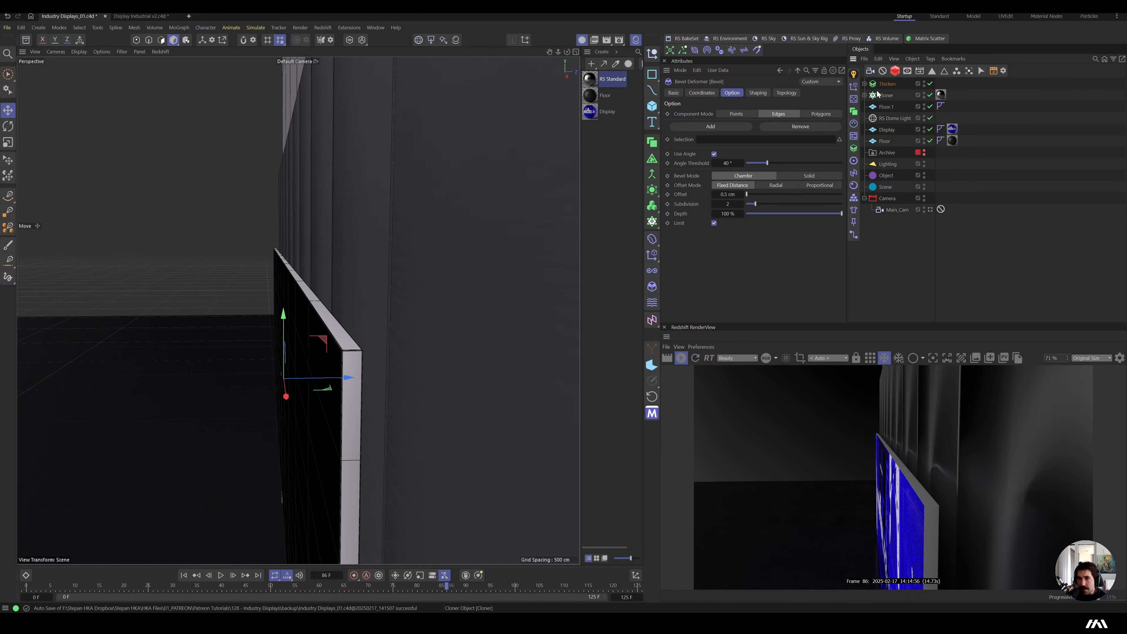
pyautogui.moveTo(882, 84); pyautogui.dragTo(888, 135)
pyautogui.keyDown('shift'); pyautogui.click(887, 118); pyautogui.keyUp('shift')
pyautogui.hotkey('alt', 'g')
pyautogui.write('Display')
pyautogui.press('Return')
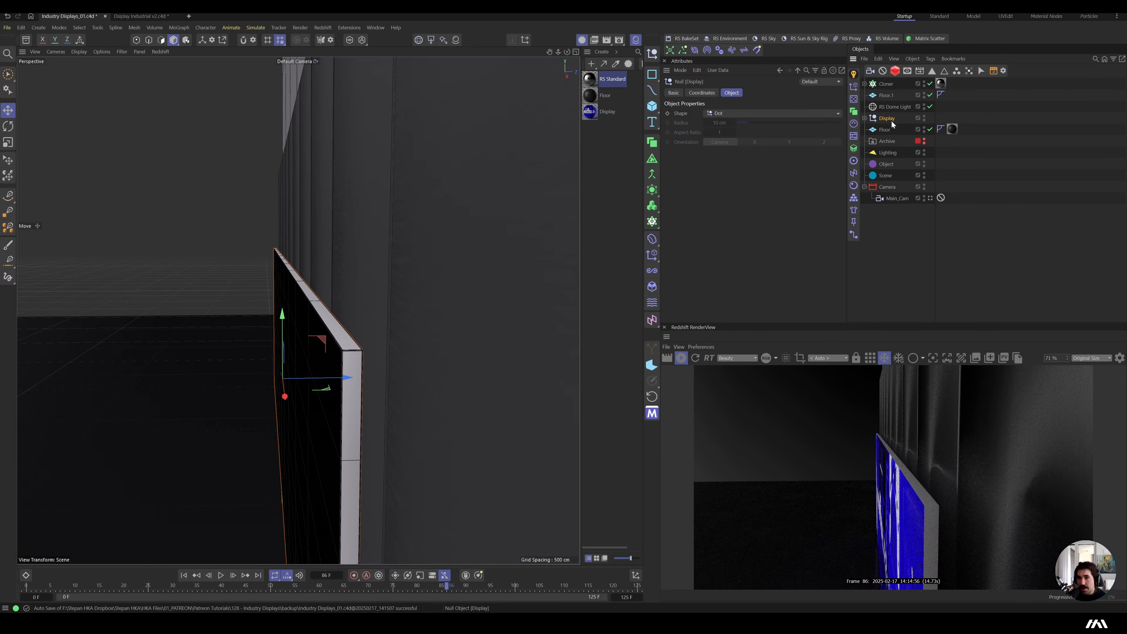
pyautogui.click(864, 118)
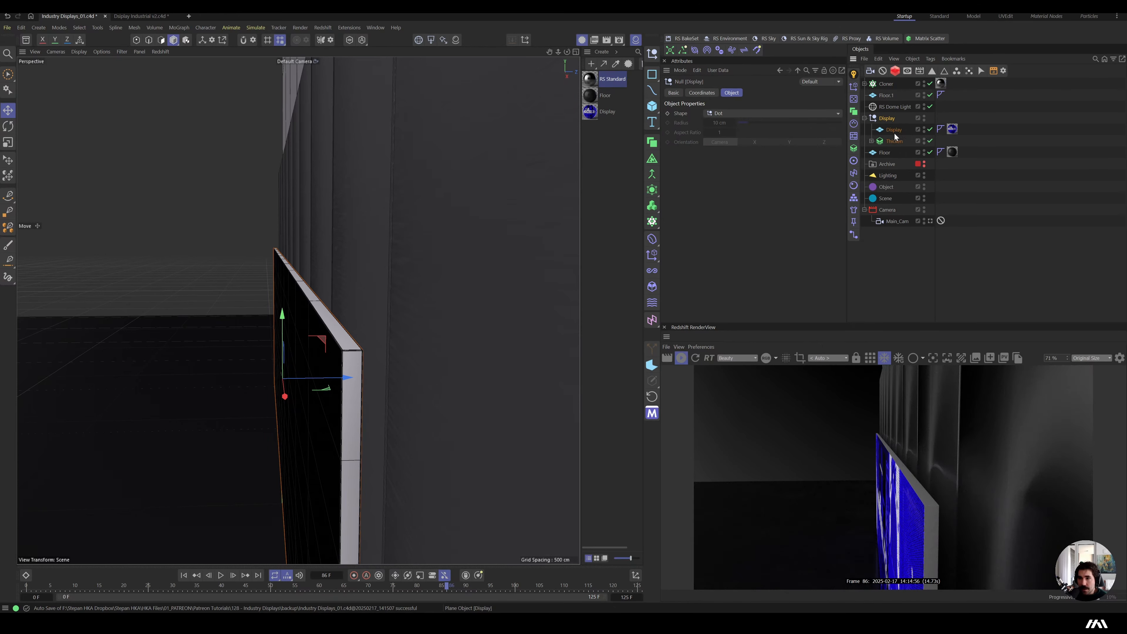
# Search the asset library's materials for plastic and apply Plastic Glossy 001 Black to the display's Thicken object.
pyautogui.keyDown('alt'); pyautogui.moveTo(340, 368); pyautogui.dragTo(421, 222, button='right'); pyautogui.keyUp('alt')
pyautogui.click(455, 40)
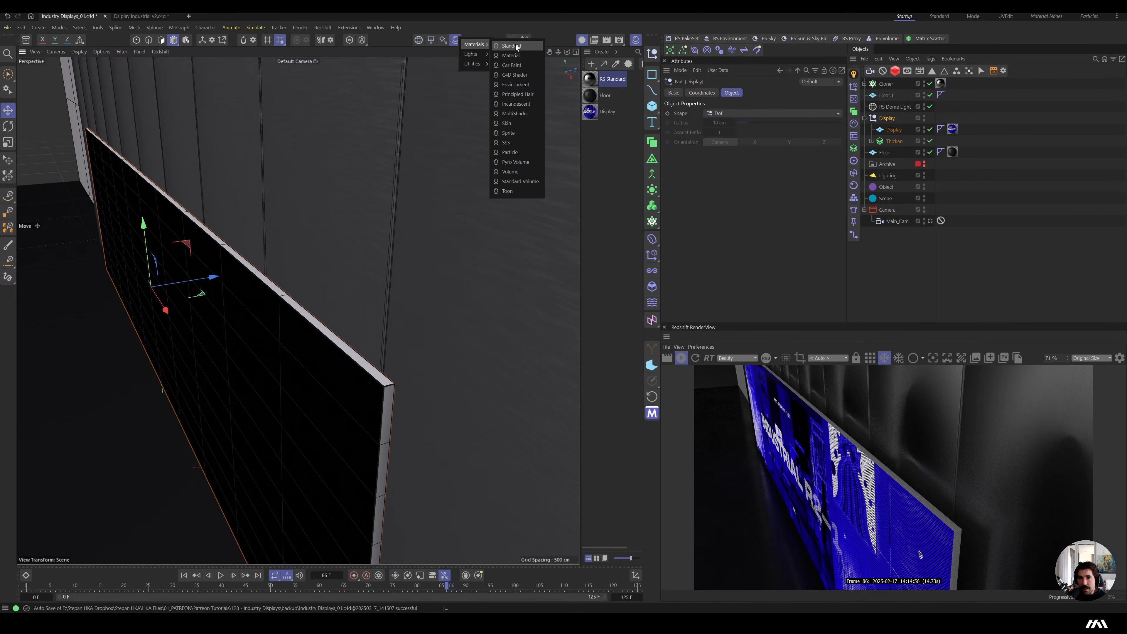
pyautogui.click(26, 40)
pyautogui.click(43, 85)
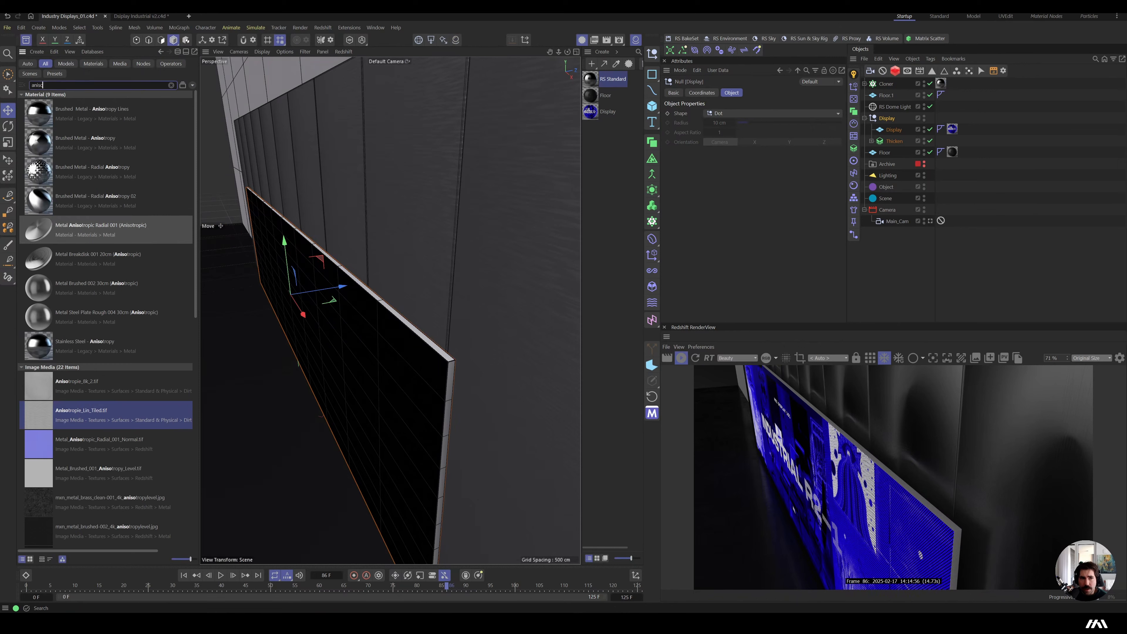
pyautogui.hotkey('ctrl', 'a')
pyautogui.write('plastic')
pyautogui.click(93, 64)
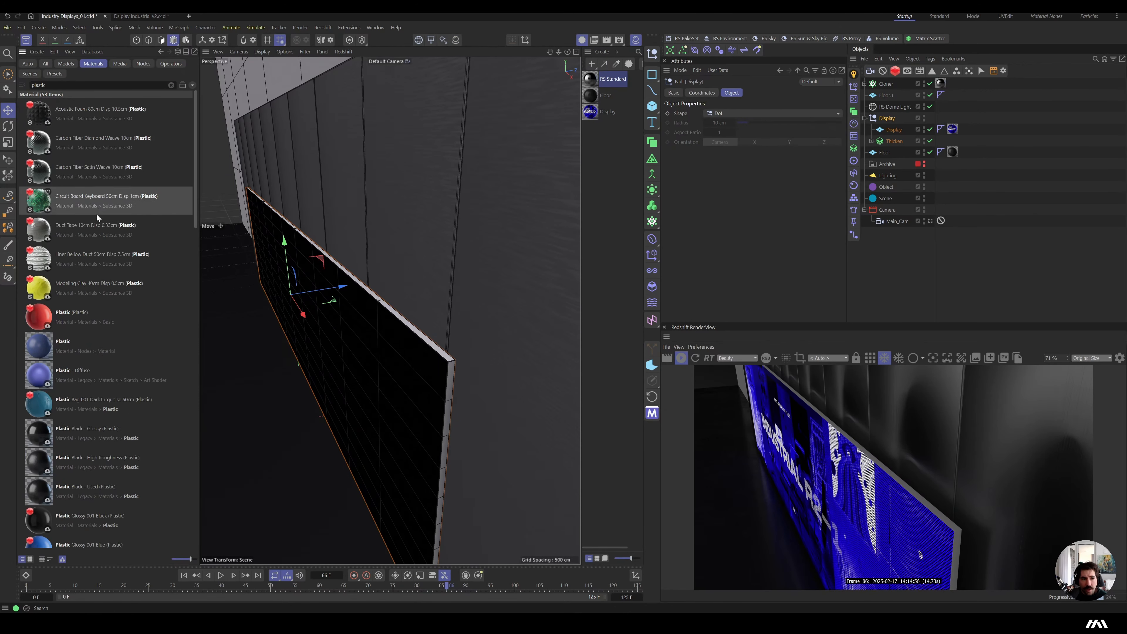
pyautogui.scroll(-4, 53, 150)
pyautogui.moveTo(47, 316); pyautogui.dragTo(893, 141)
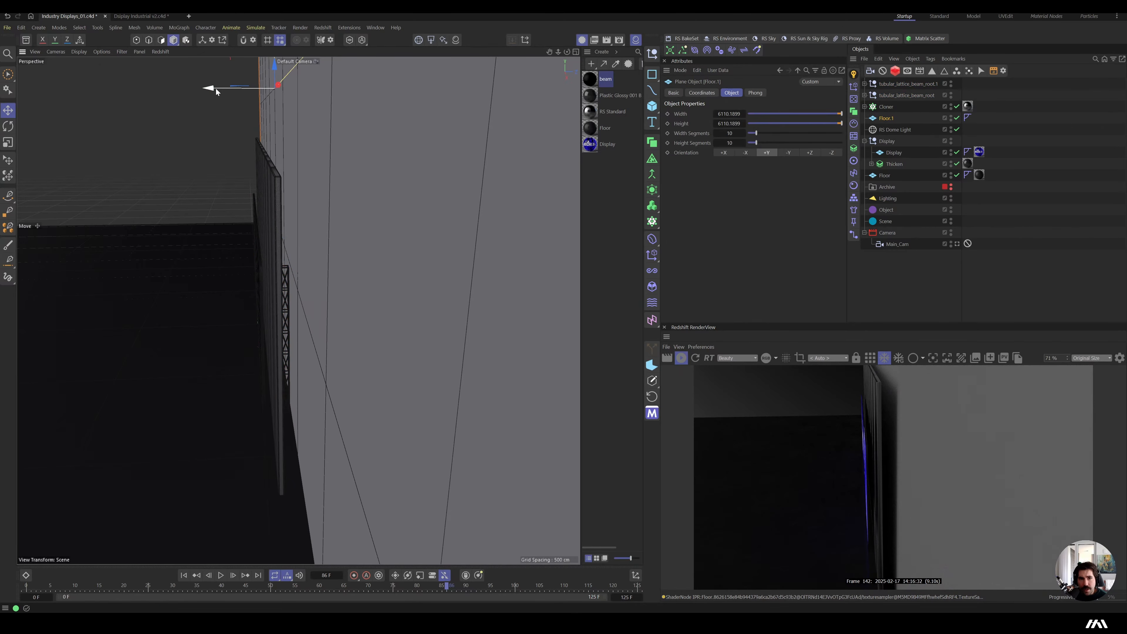
# Move the Floor.1 backdrop plane slightly back behind the wall panels and switch the viewport to wireframe shading.
pyautogui.moveTo(217, 88); pyautogui.dragTo(232, 91)
pyautogui.keyDown('alt'); pyautogui.moveTo(284, 218); pyautogui.dragTo(411, 244); pyautogui.keyUp('alt')
pyautogui.press('n')
pyautogui.press('g')
# Select both tubular_lattice_beam_root objects and activate the Scale tool.
pyautogui.click(907, 96)
pyautogui.keyDown('shift'); pyautogui.click(907, 84); pyautogui.keyUp('shift')
pyautogui.press('t')
pyautogui.keyDown('alt'); pyautogui.moveTo(354, 272); pyautogui.dragTo(511, 249); pyautogui.keyUp('alt')
# Add a cube and shape it into a low base under the display, about 1909 cm wide, 28 cm high and 42 cm deep.
pyautogui.click(652, 106)
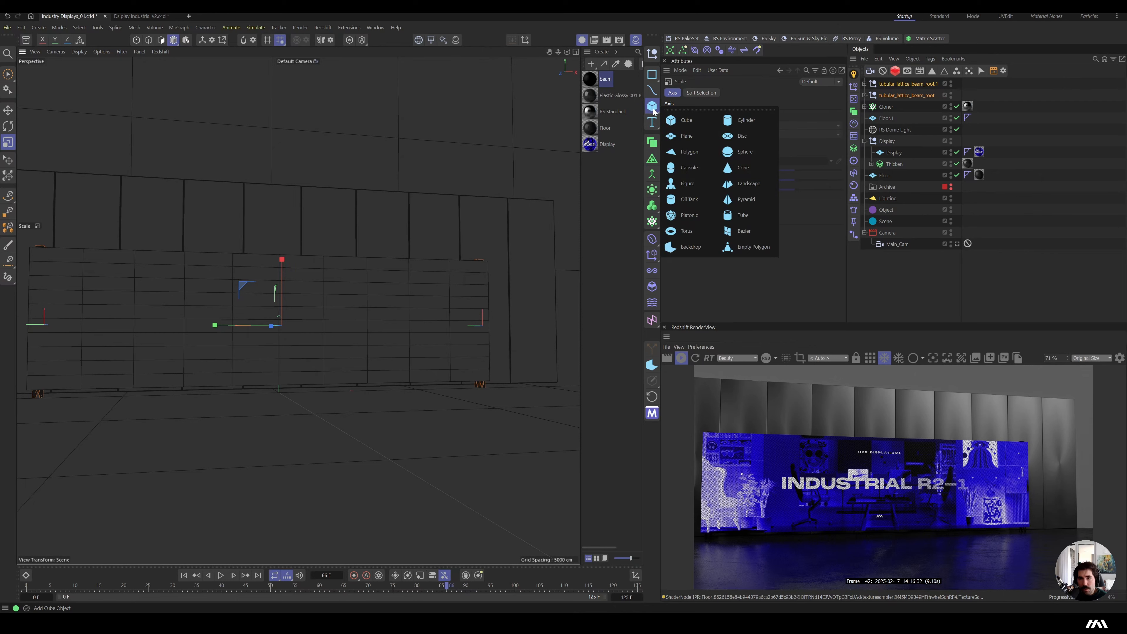
pyautogui.click(684, 122)
pyautogui.press('e')
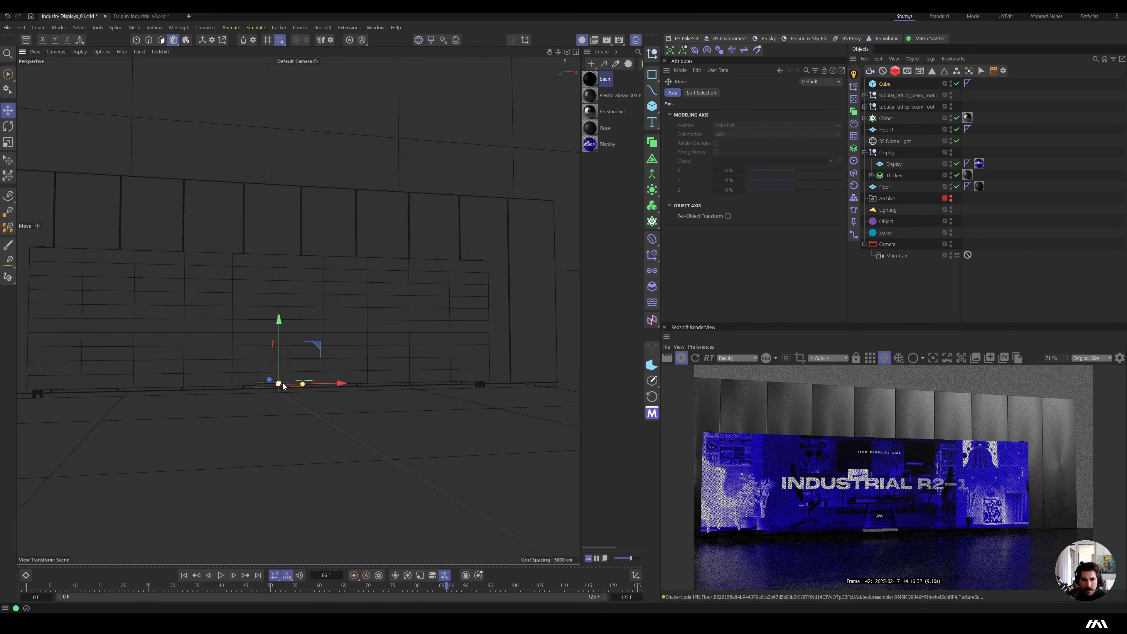
pyautogui.moveTo(302, 383); pyautogui.dragTo(488, 385)
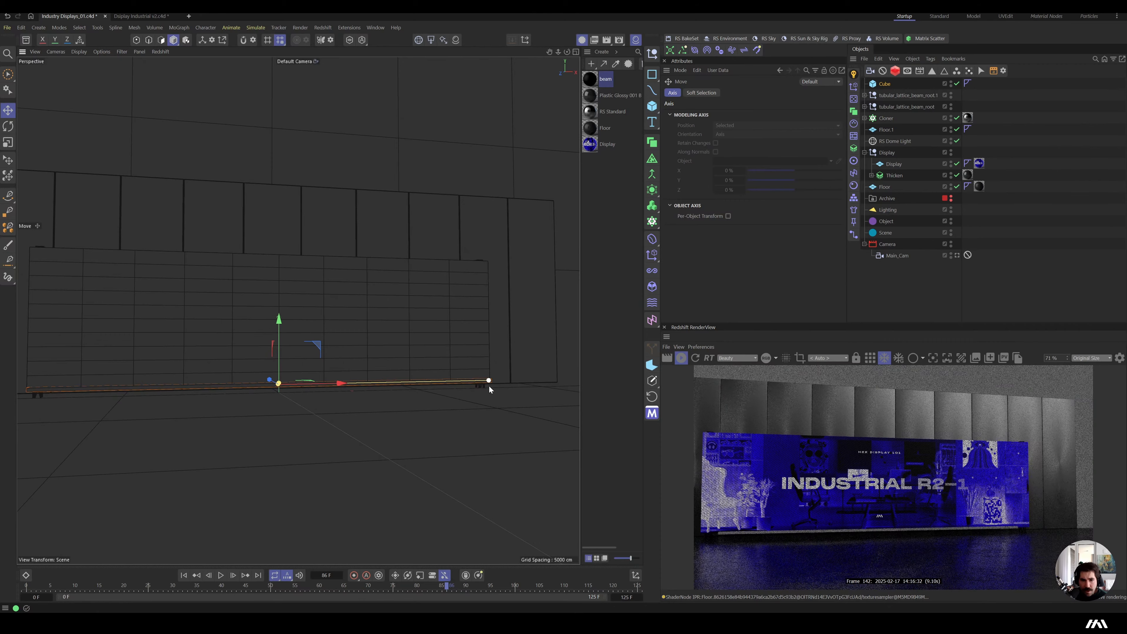
pyautogui.keyDown('alt'); pyautogui.moveTo(371, 364); pyautogui.dragTo(227, 378); pyautogui.keyUp('alt')
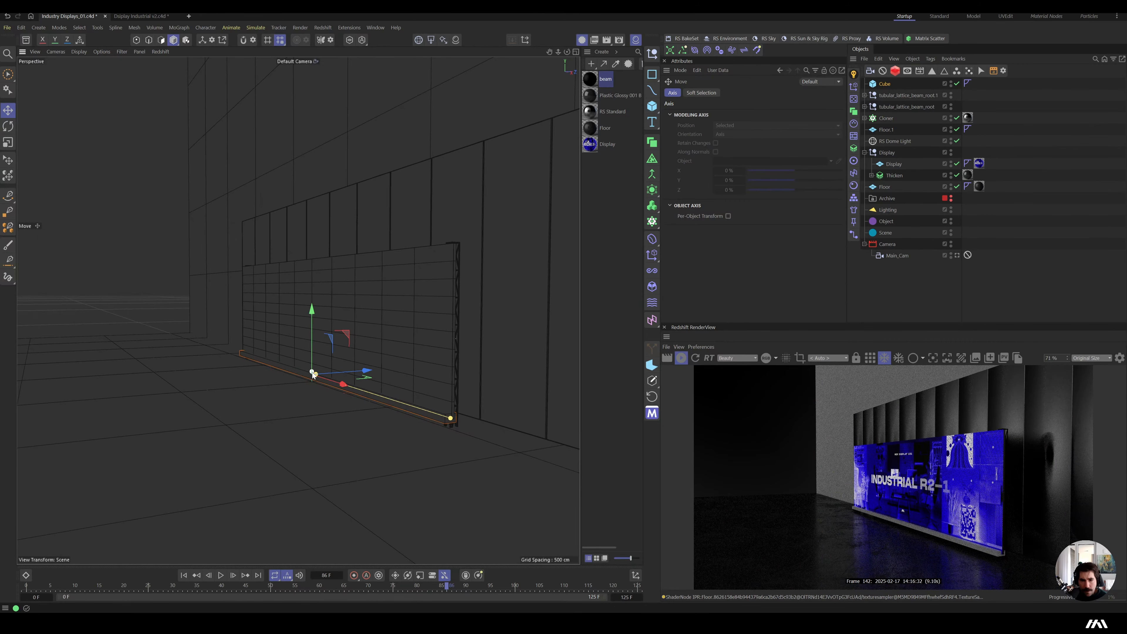
pyautogui.moveTo(312, 313); pyautogui.dragTo(313, 317)
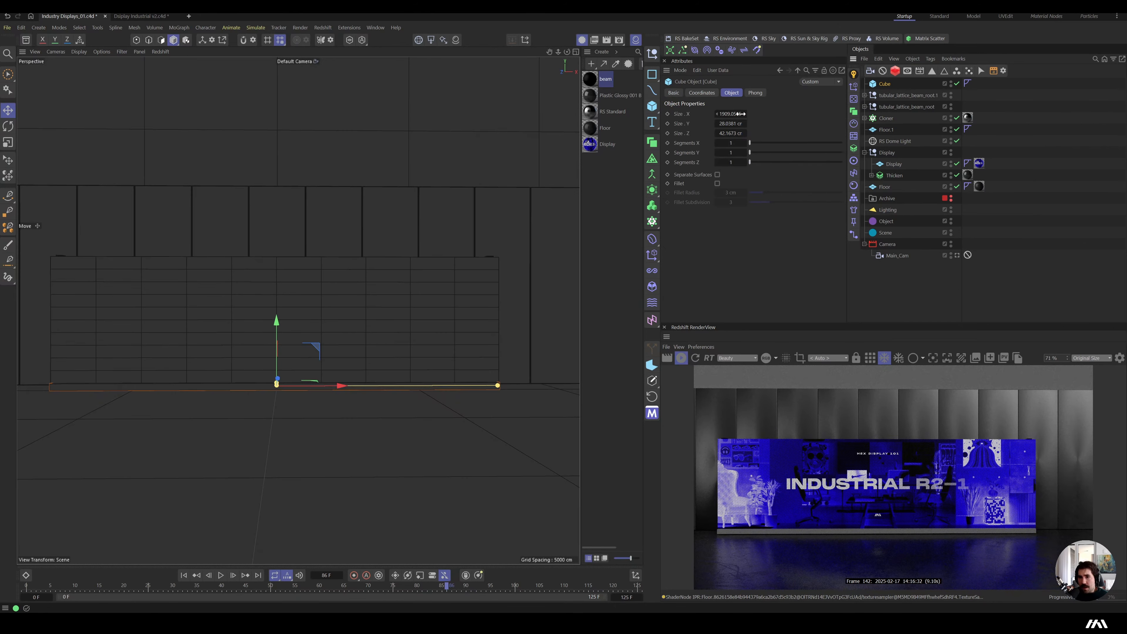
# Set the cube's X size to 1920 cm.
pyautogui.doubleClick(738, 115)
pyautogui.write('1920')
pyautogui.press('Return')
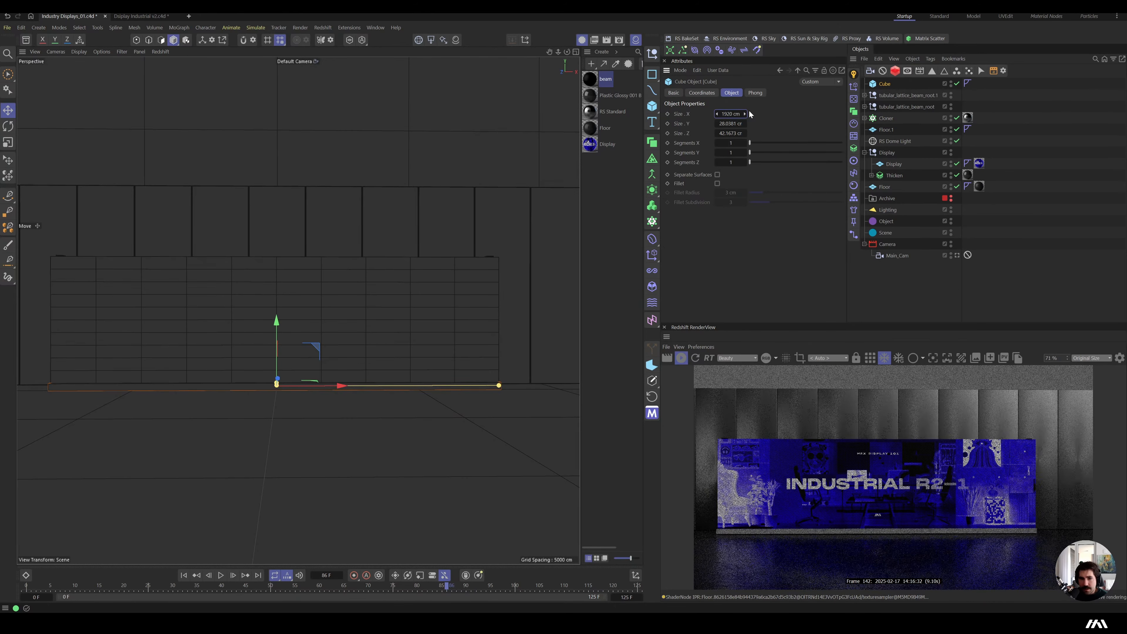
# Apply the Plastic Glossy 001 Black material to the cube and reduce its depth to about 20.3 cm.
pyautogui.keyDown('alt'); pyautogui.moveTo(422, 377); pyautogui.dragTo(351, 383); pyautogui.keyUp('alt')
pyautogui.keyDown('alt'); pyautogui.moveTo(351, 384); pyautogui.dragTo(314, 384, button='middle'); pyautogui.keyUp('alt')
pyautogui.keyDown('alt'); pyautogui.moveTo(366, 378); pyautogui.dragTo(322, 383); pyautogui.keyUp('alt')
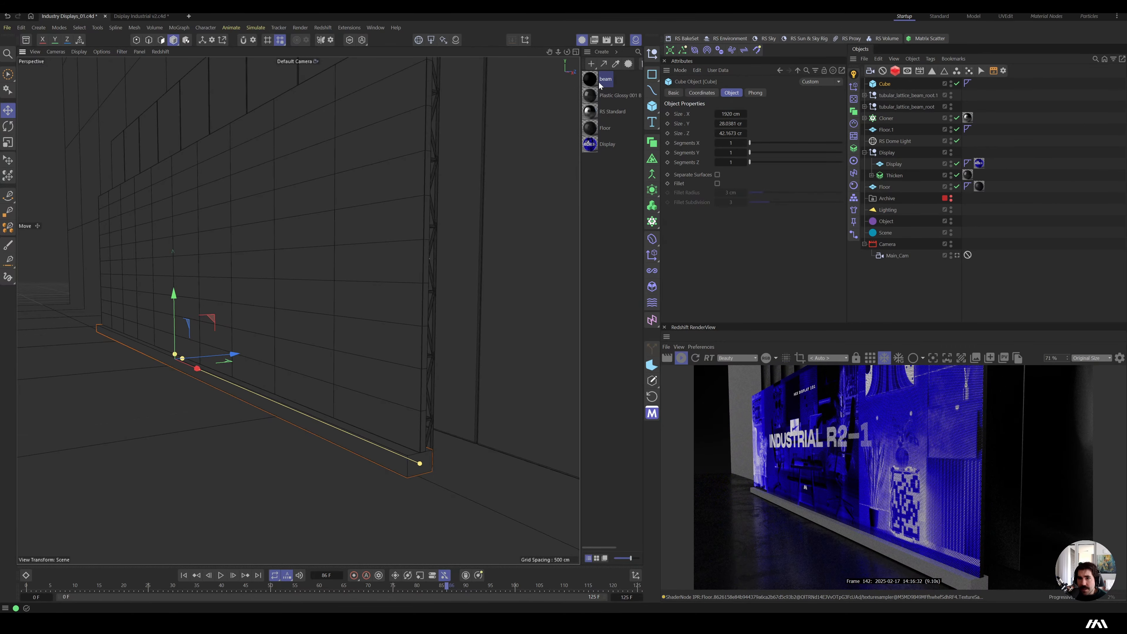
pyautogui.moveTo(600, 98); pyautogui.dragTo(883, 87)
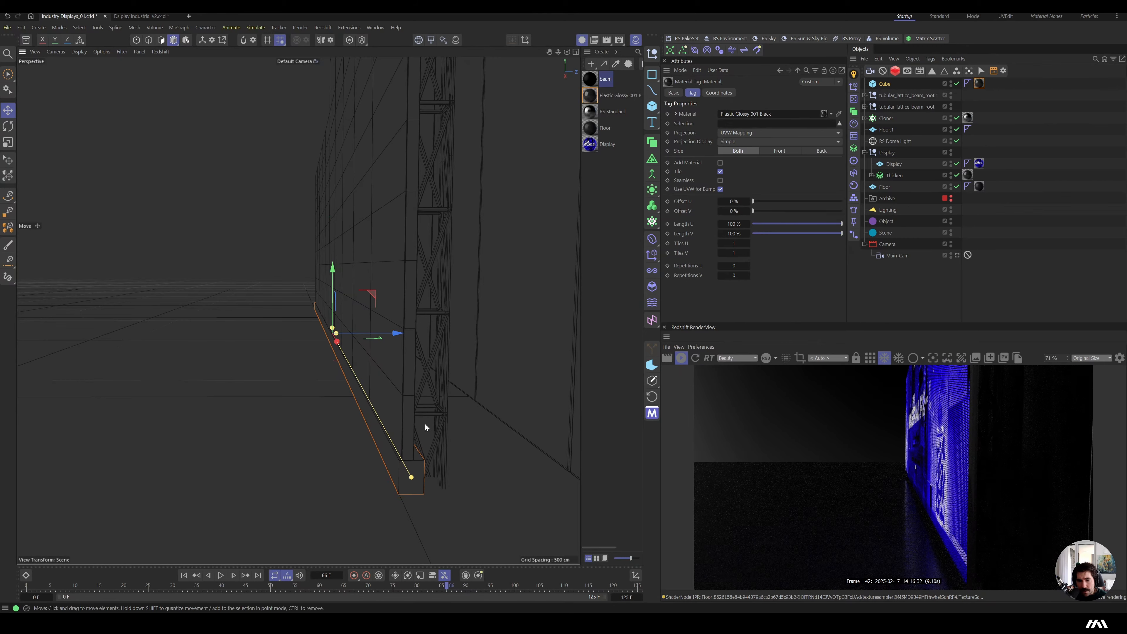
pyautogui.moveTo(409, 428)
pyautogui.keyDown('alt'); pyautogui.mouseDown()
pyautogui.moveTo(384, 419)
pyautogui.moveTo(406, 428)
pyautogui.mouseUp(); pyautogui.keyUp('alt')
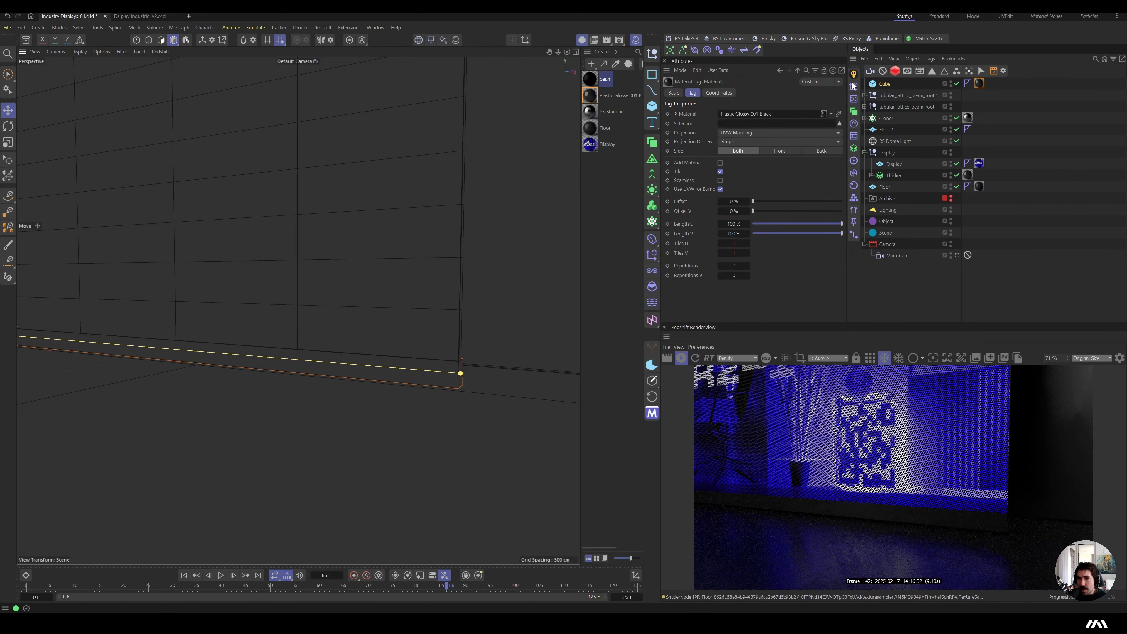
# Enable the cube's fillet with a 1 cm radius and raise its height to about 34.1 cm.
pyautogui.click(878, 84)
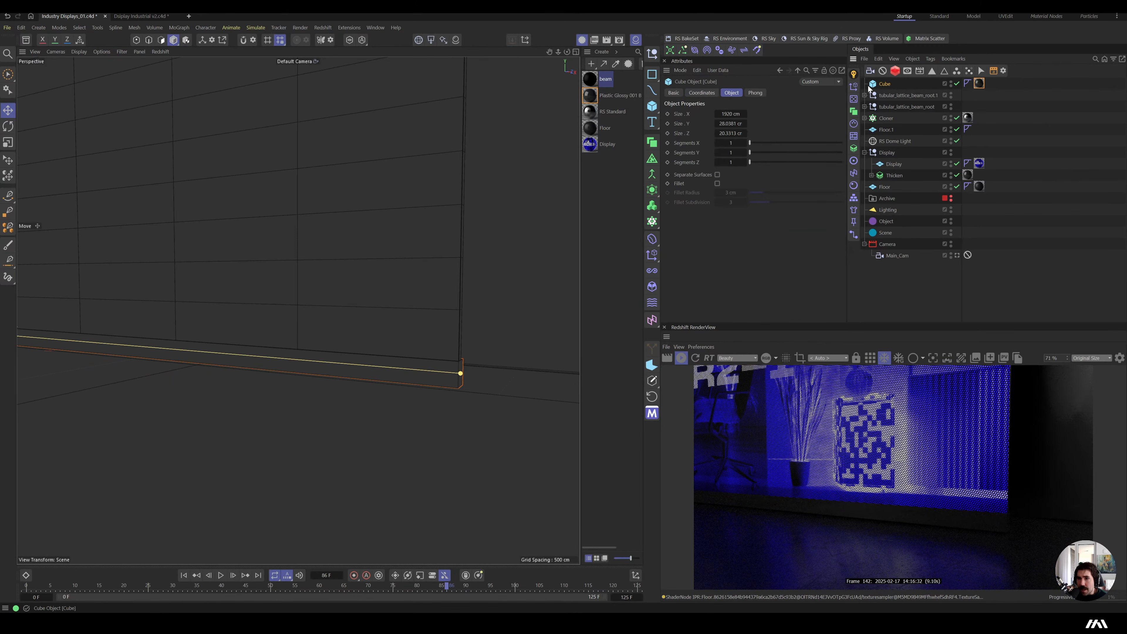
pyautogui.click(734, 94)
pyautogui.click(717, 183)
pyautogui.moveTo(763, 192); pyautogui.dragTo(759, 194)
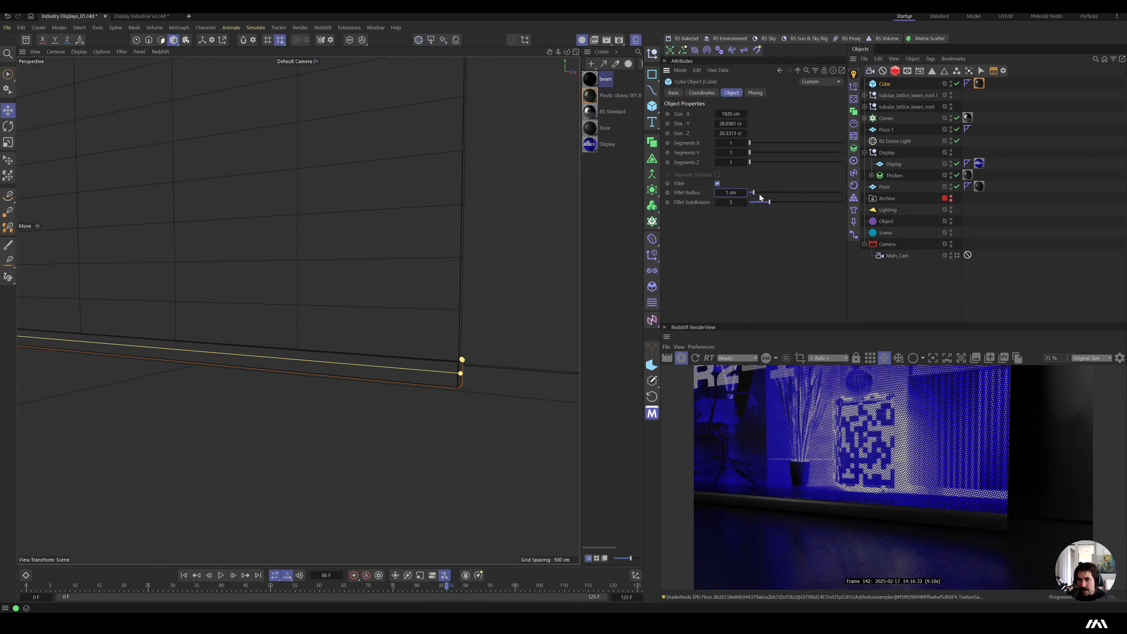
pyautogui.scroll(-10, 382, 323)
pyautogui.keyDown('alt'); pyautogui.moveTo(359, 311); pyautogui.dragTo(351, 324); pyautogui.keyUp('alt')
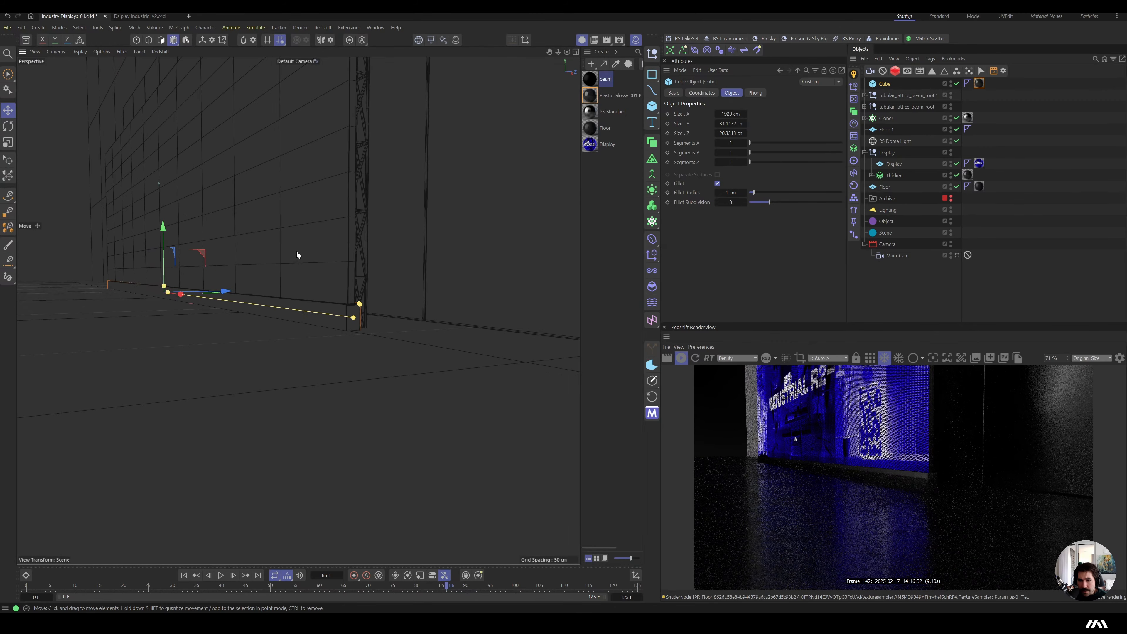
pyautogui.keyDown('alt'); pyautogui.moveTo(297, 255); pyautogui.dragTo(347, 319); pyautogui.keyUp('alt')
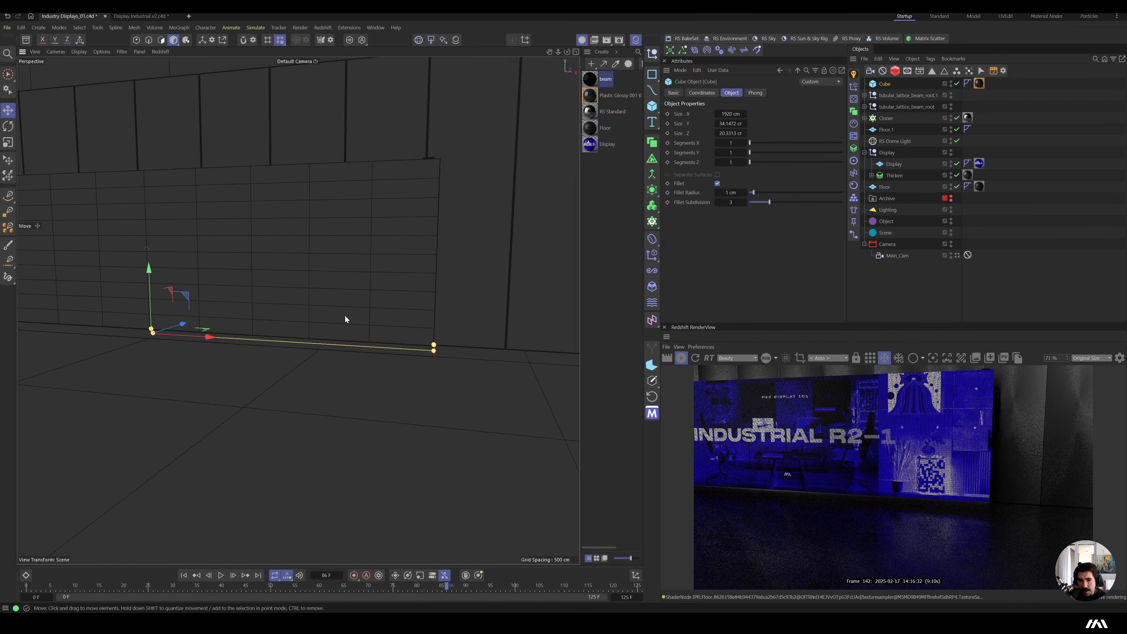
# Rename the cube to Pedestal and select it together with both tubular_lattice_beam_root objects.
pyautogui.doubleClick(884, 83)
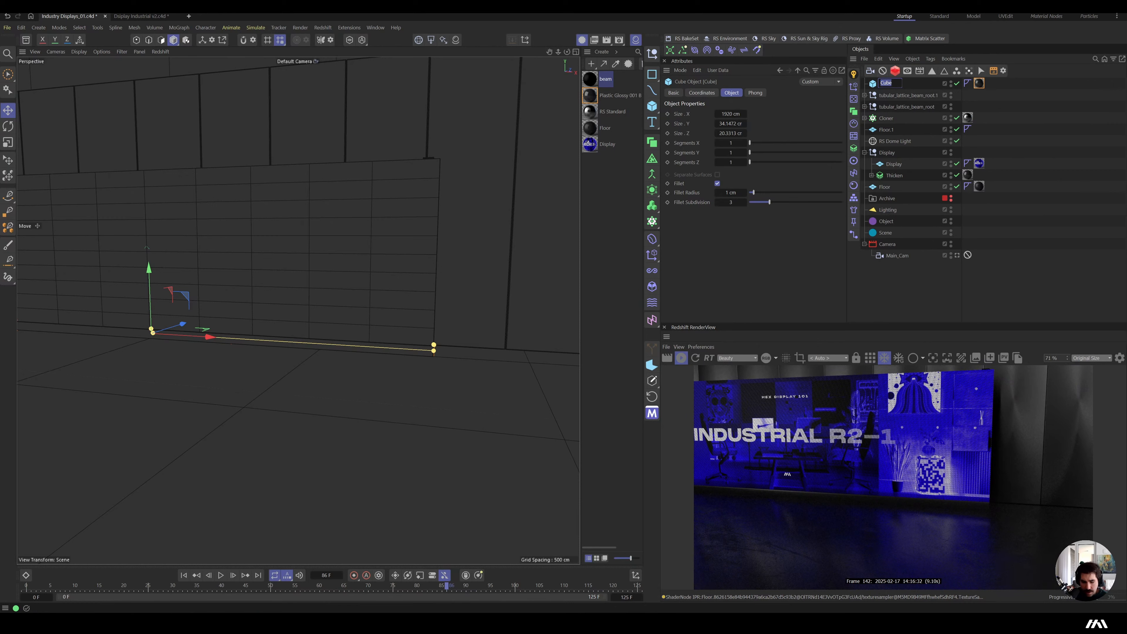
pyautogui.write('Pedestal')
pyautogui.press('Return')
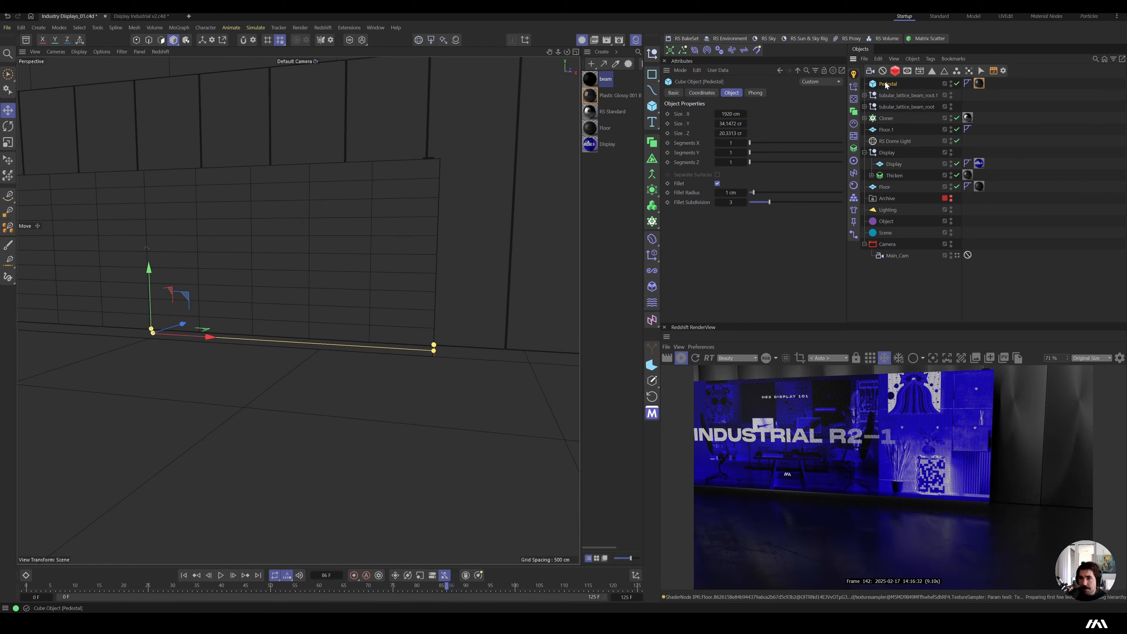
pyautogui.keyDown('shift'); pyautogui.click(900, 107); pyautogui.keyUp('shift')
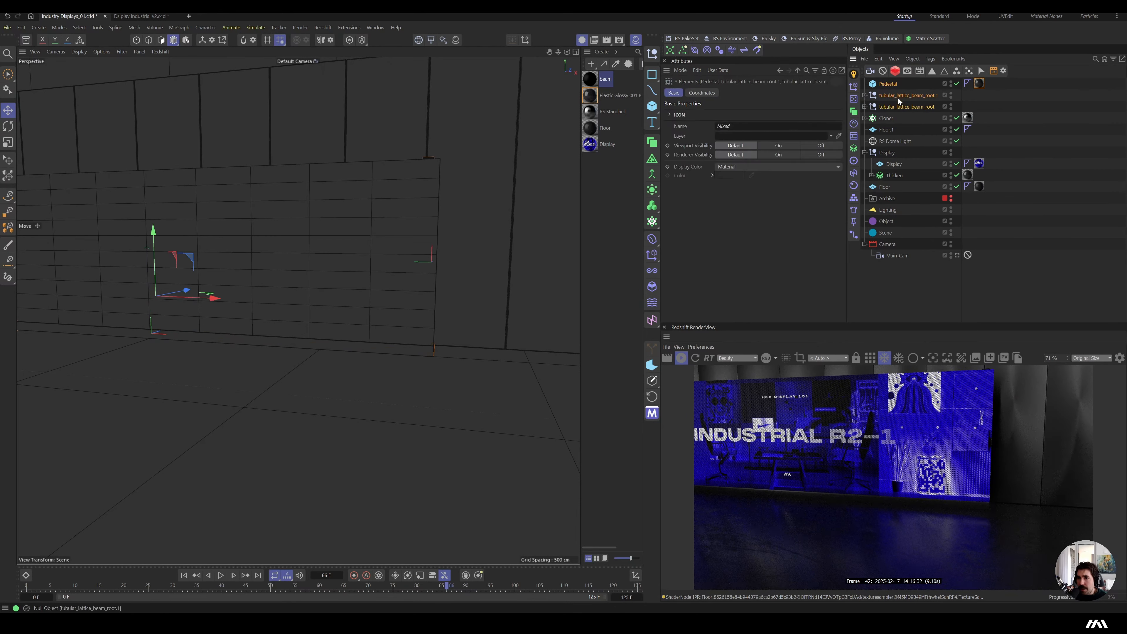
# Move the Pedestal and both lattice beam objects into the Display group and rename its Thicken generator to Back.
pyautogui.moveTo(896, 87); pyautogui.dragTo(896, 182)
pyautogui.click(894, 130)
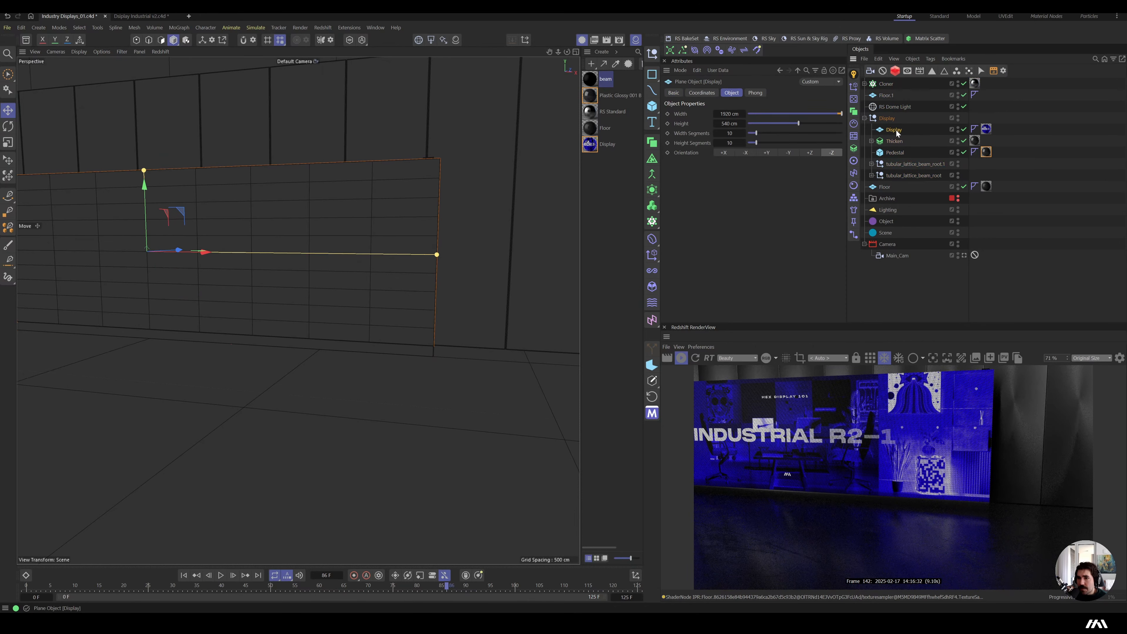
pyautogui.click(894, 141)
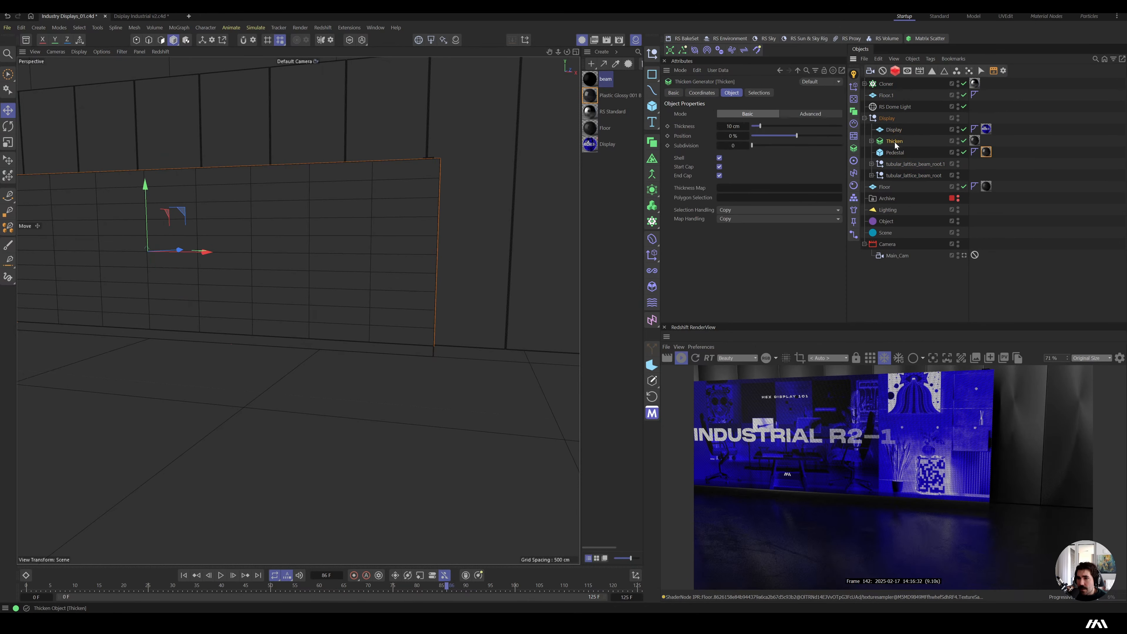
pyautogui.doubleClick(895, 142)
pyautogui.write('Back')
pyautogui.press('Return')
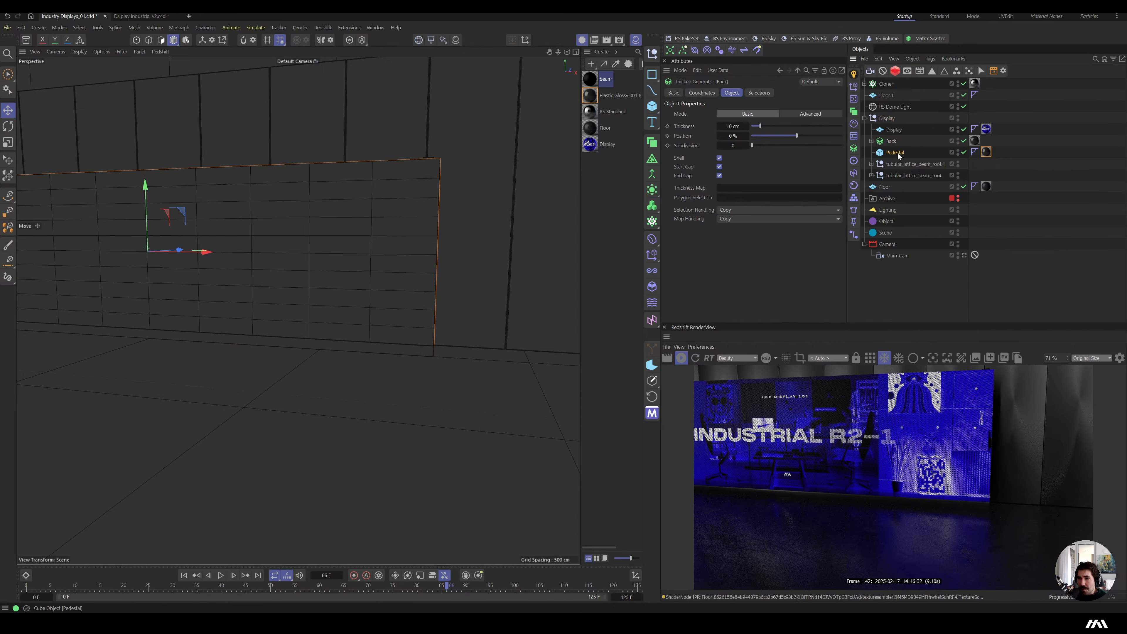
# Collapse the Display group and return the viewport to the Main_Cam view.
pyautogui.click(895, 153)
pyautogui.click(902, 175)
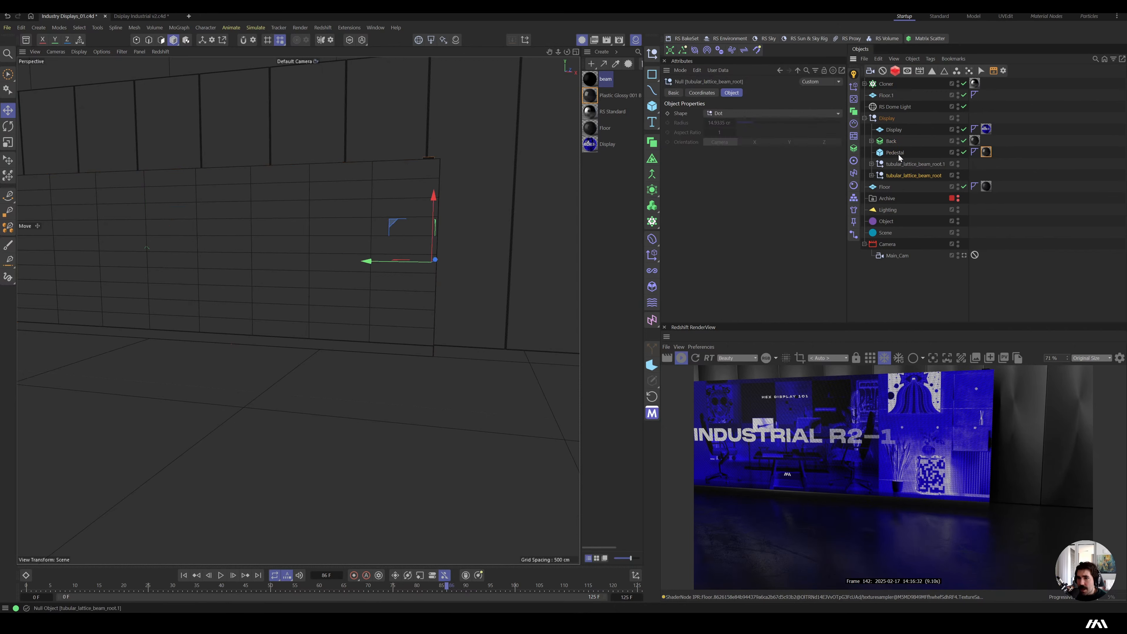
pyautogui.keyDown('shift'); pyautogui.click(887, 118); pyautogui.keyUp('shift')
pyautogui.click(864, 118)
pyautogui.click(886, 95)
pyautogui.click(930, 198)
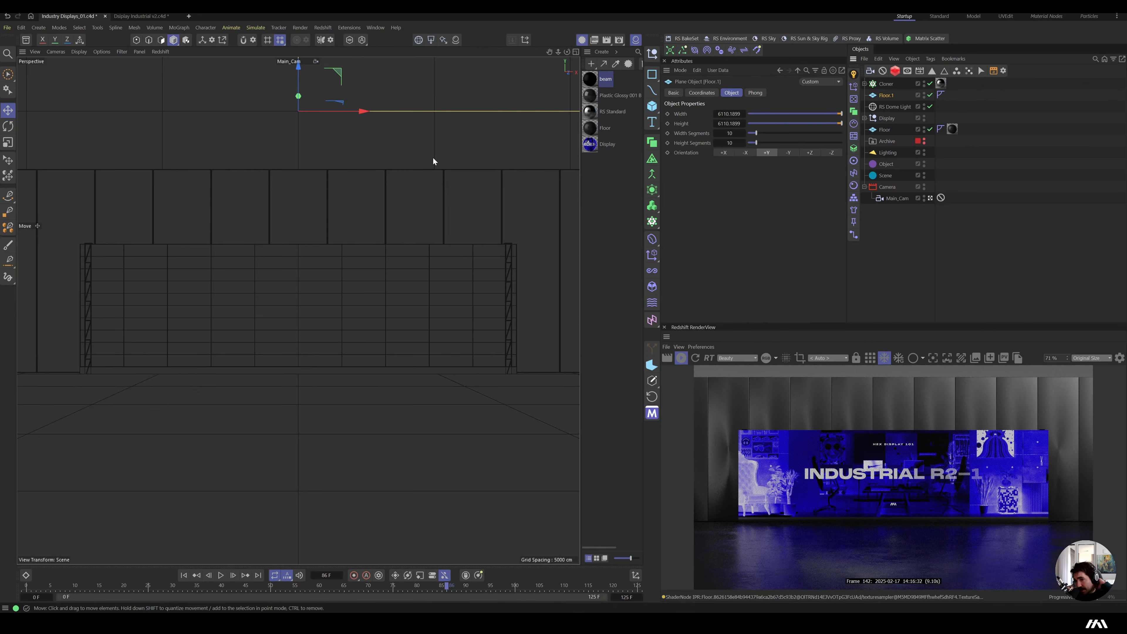
# Switch to Spotify, play Enchanted Lands, Vol. II from the Cinematic Sleep playlist, and return to Cinema 4D.
pyautogui.hotkey('alt', 'Tab')
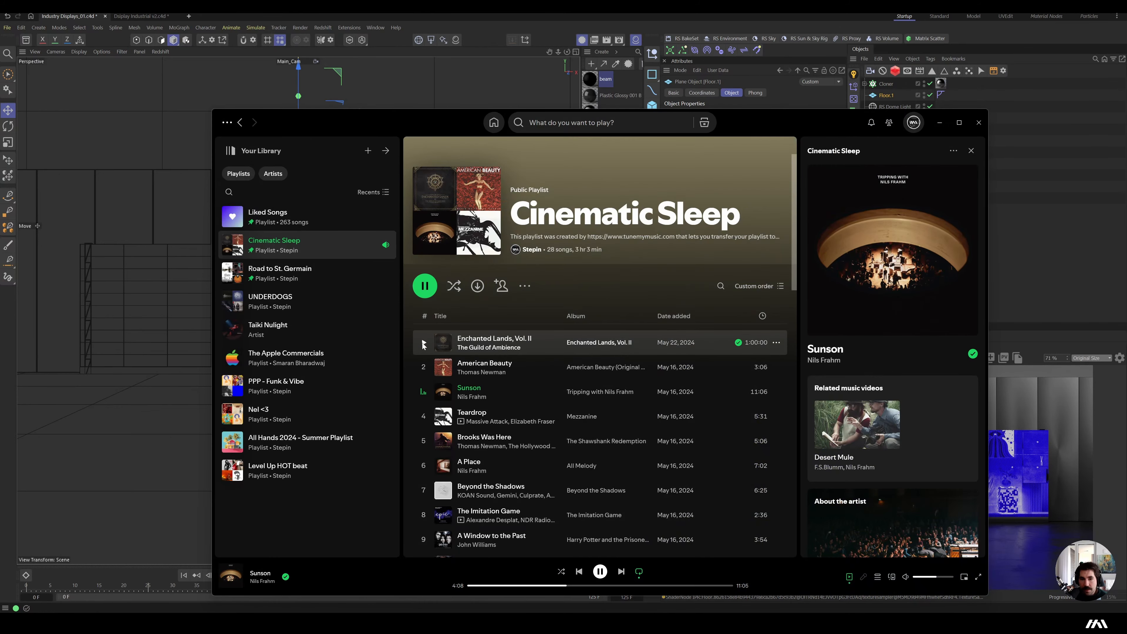
pyautogui.click(423, 343)
pyautogui.hotkey('alt', 'Tab')
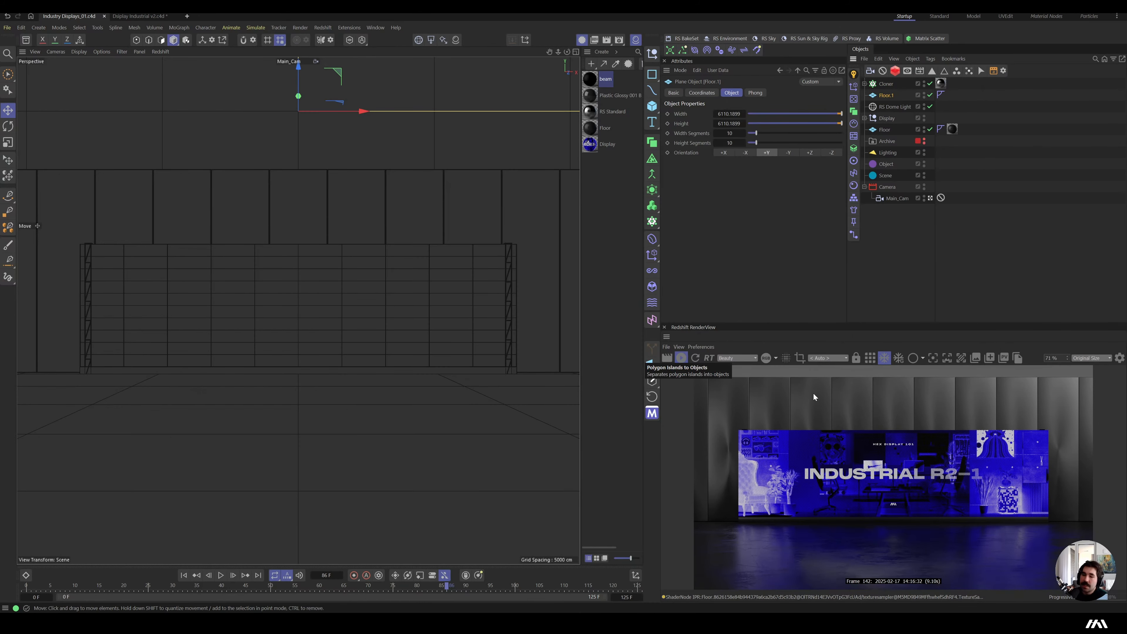
# Extend the timeline to 350 frames and scrub through it to preview the display's animated content.
pyautogui.doubleClick(623, 594)
pyautogui.write('350')
pyautogui.press('Return')
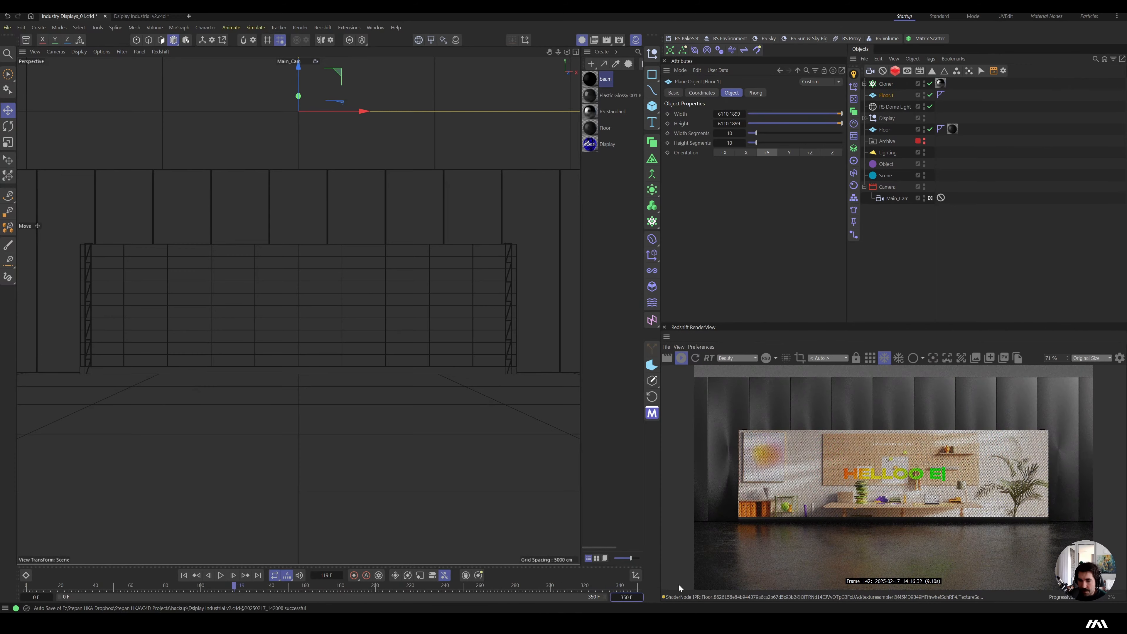
pyautogui.moveTo(490, 587)
pyautogui.mouseDown()
pyautogui.moveTo(560, 588)
pyautogui.moveTo(476, 591)
pyautogui.mouseUp()
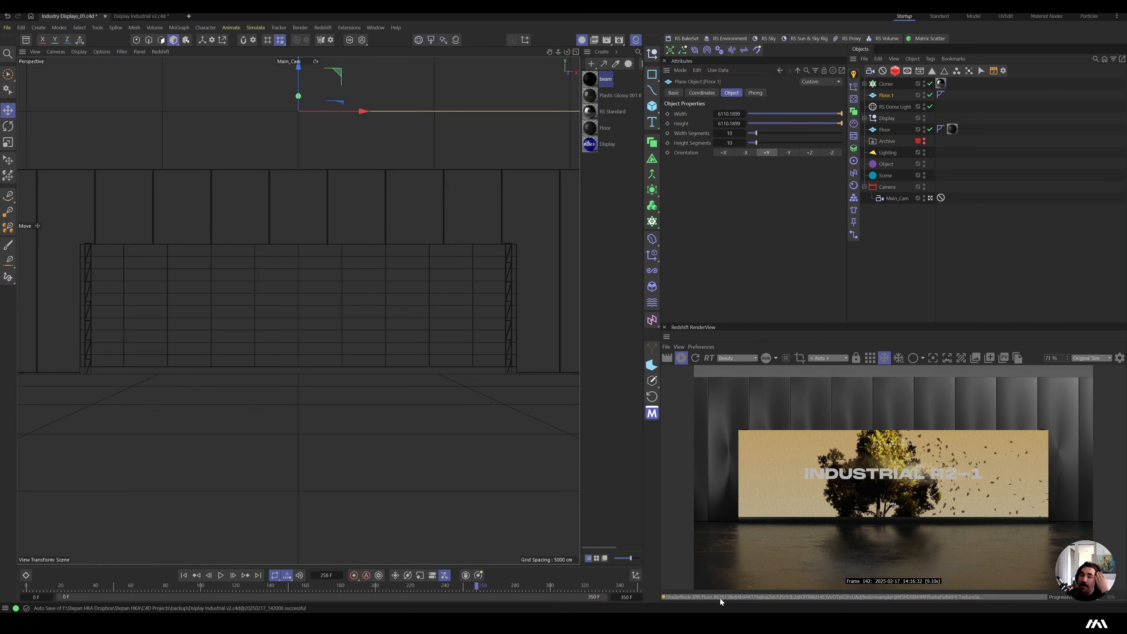
pyautogui.moveTo(518, 587); pyautogui.dragTo(341, 587)
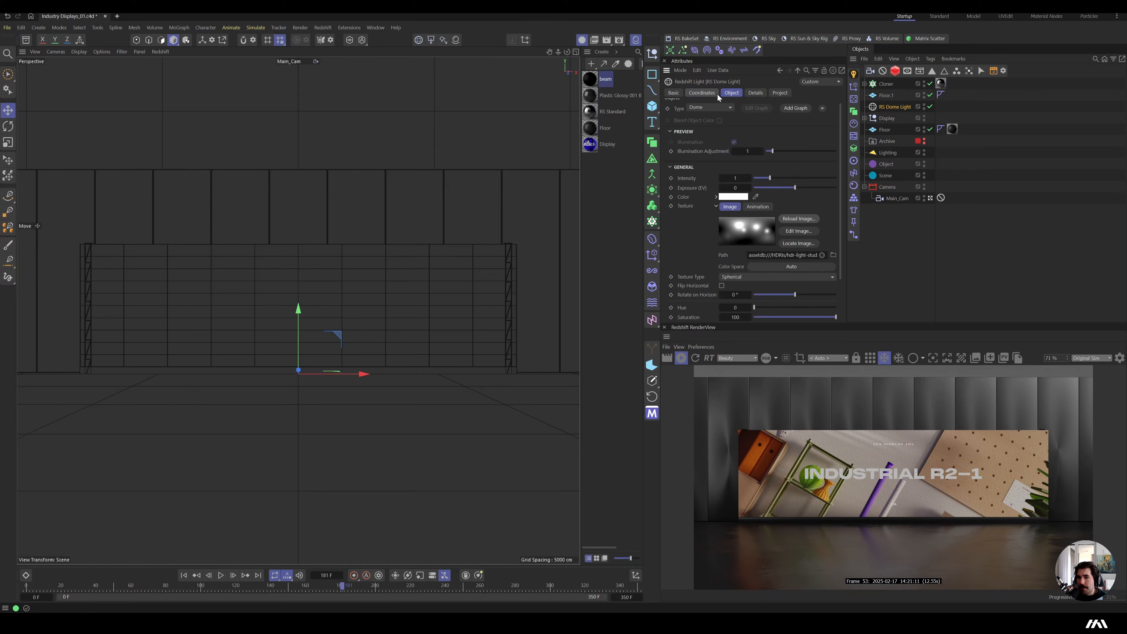
# Rotate the RS Dome Light to relight the backdrop panels and set its texture's horizon rotation to about -48°.
pyautogui.click(701, 93)
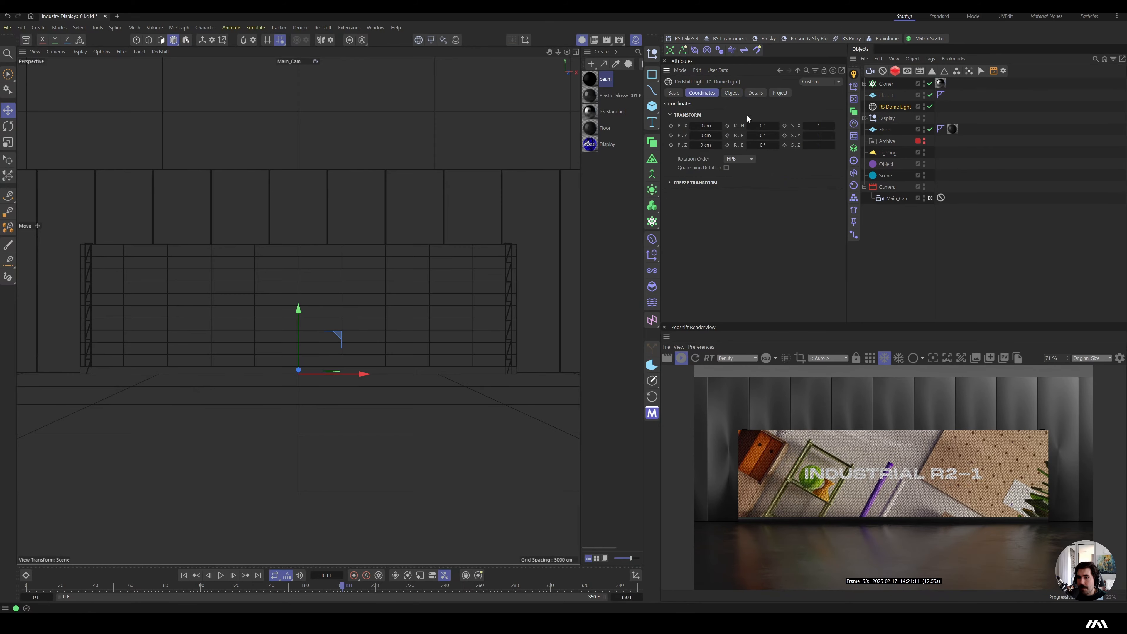
pyautogui.moveTo(776, 126); pyautogui.dragTo(802, 126)
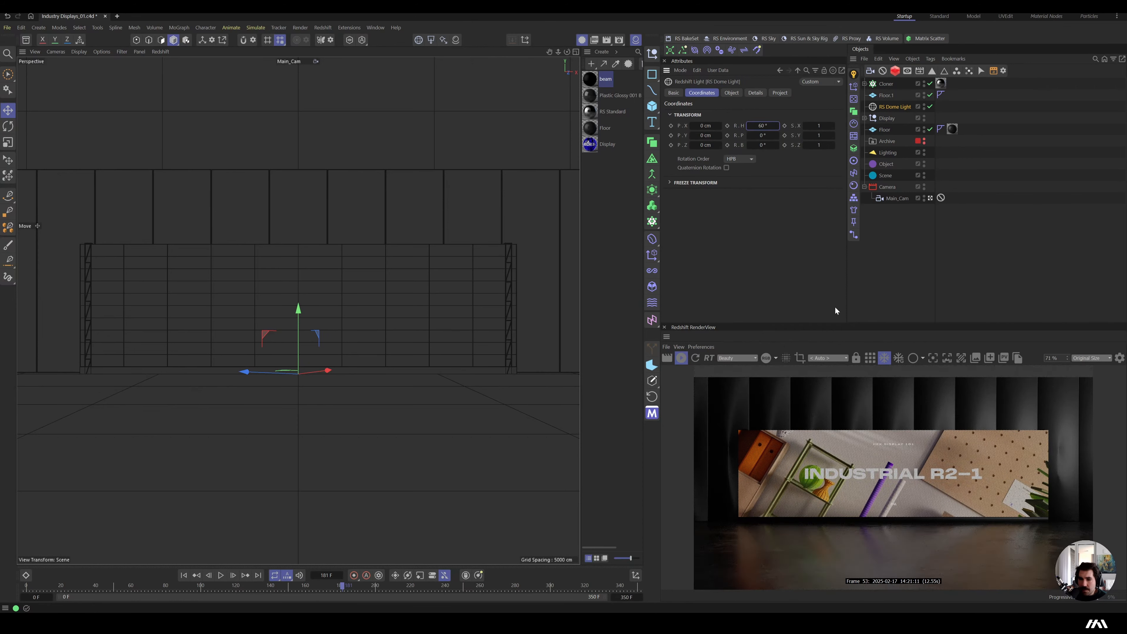
pyautogui.moveTo(776, 126)
pyautogui.mouseDown()
pyautogui.moveTo(728, 125)
pyautogui.moveTo(785, 135)
pyautogui.mouseUp()
pyautogui.click(731, 93)
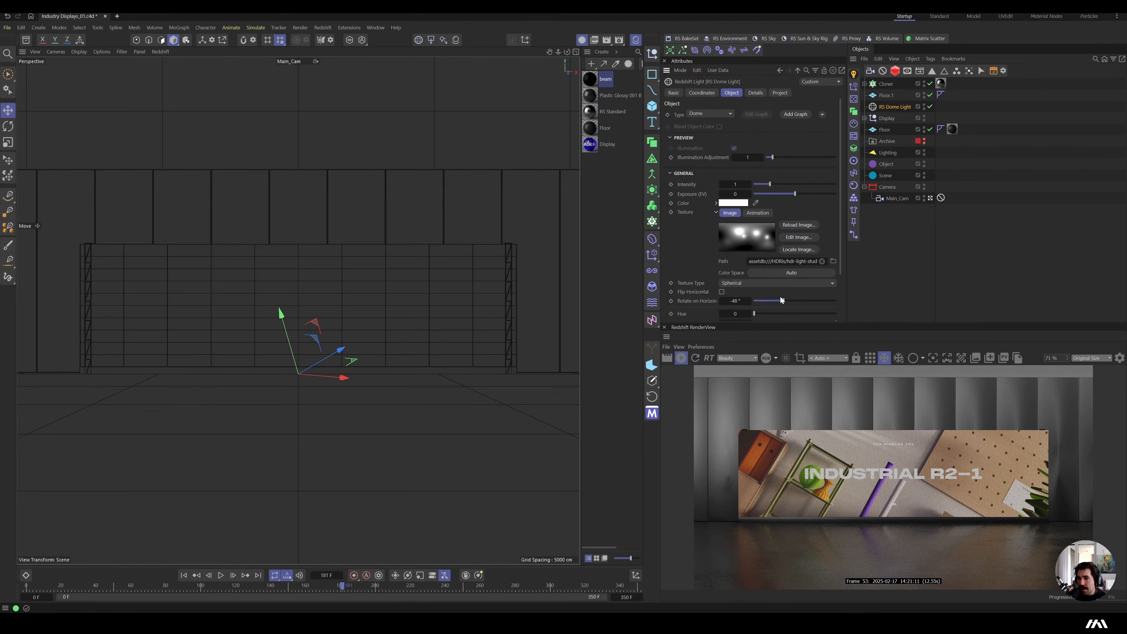
# Set the dome light texture's saturation to 8.73 and its gamma to 1.57.
pyautogui.scroll(-3, 781, 302)
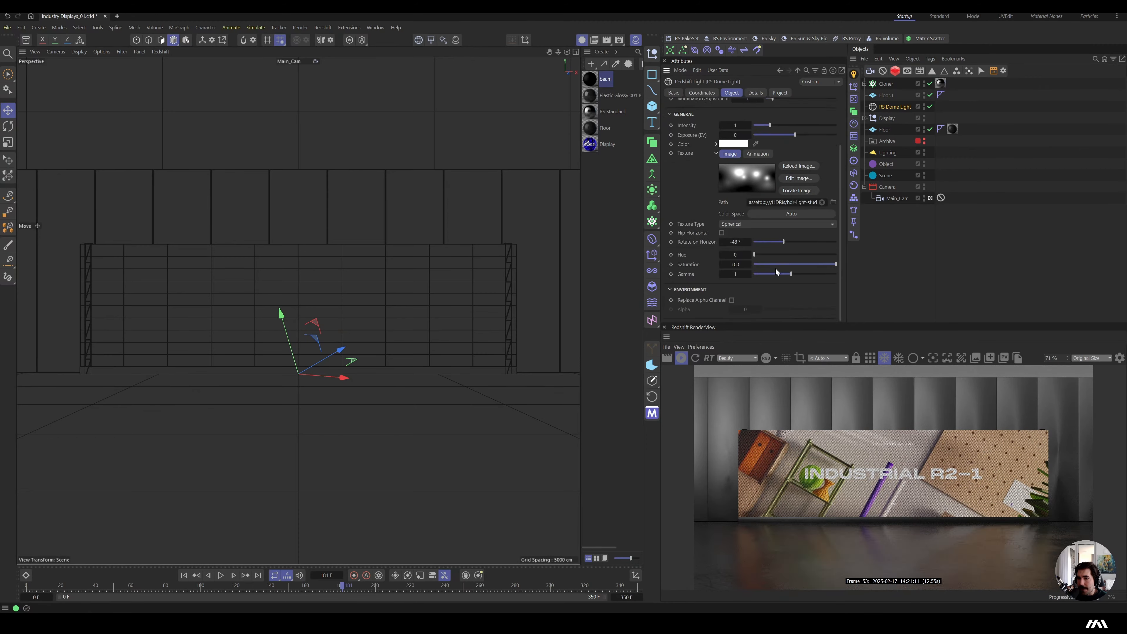
pyautogui.moveTo(836, 264); pyautogui.dragTo(759, 264)
pyautogui.moveTo(791, 274); pyautogui.dragTo(813, 274)
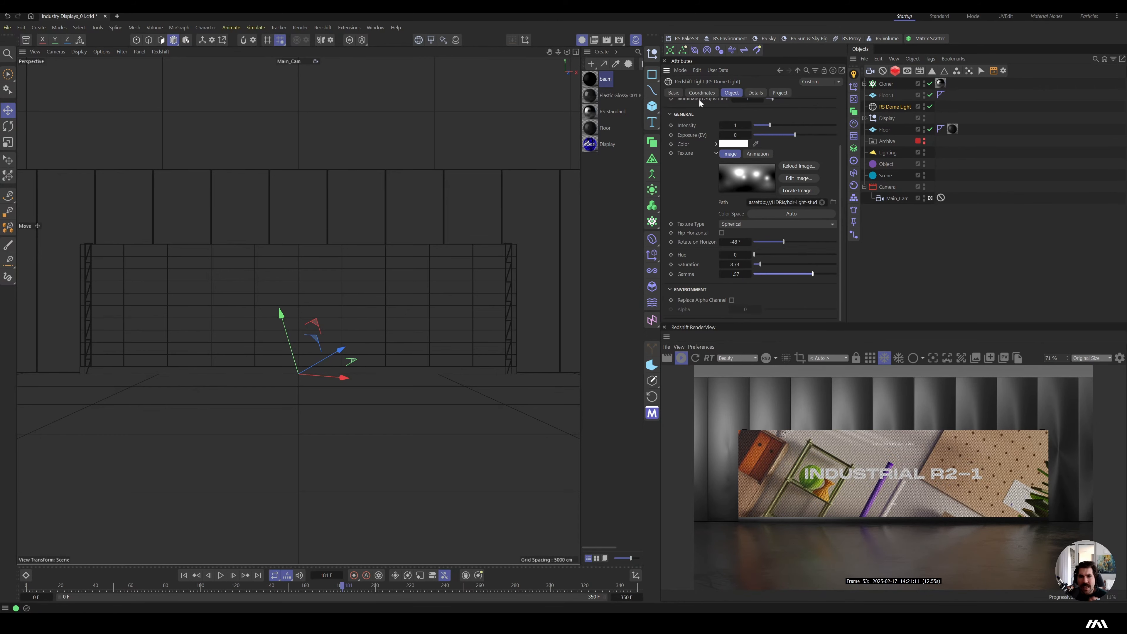
# Open the node graph of the Plastic Glossy 001 Black material.
pyautogui.doubleClick(627, 96)
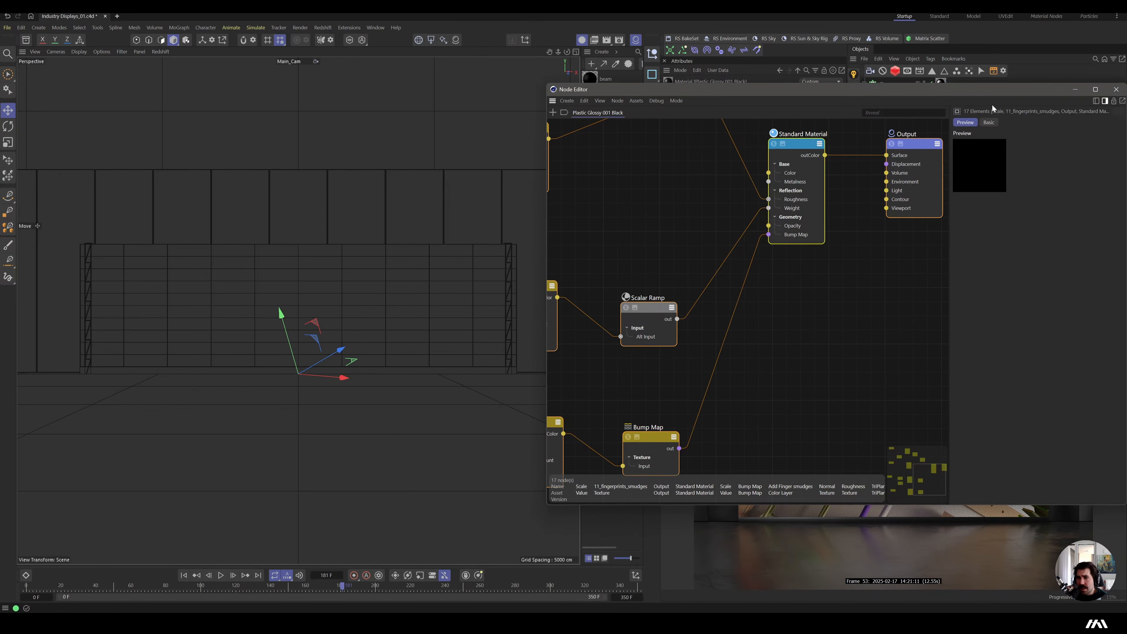
pyautogui.moveTo(1074, 94); pyautogui.dragTo(567, 99)
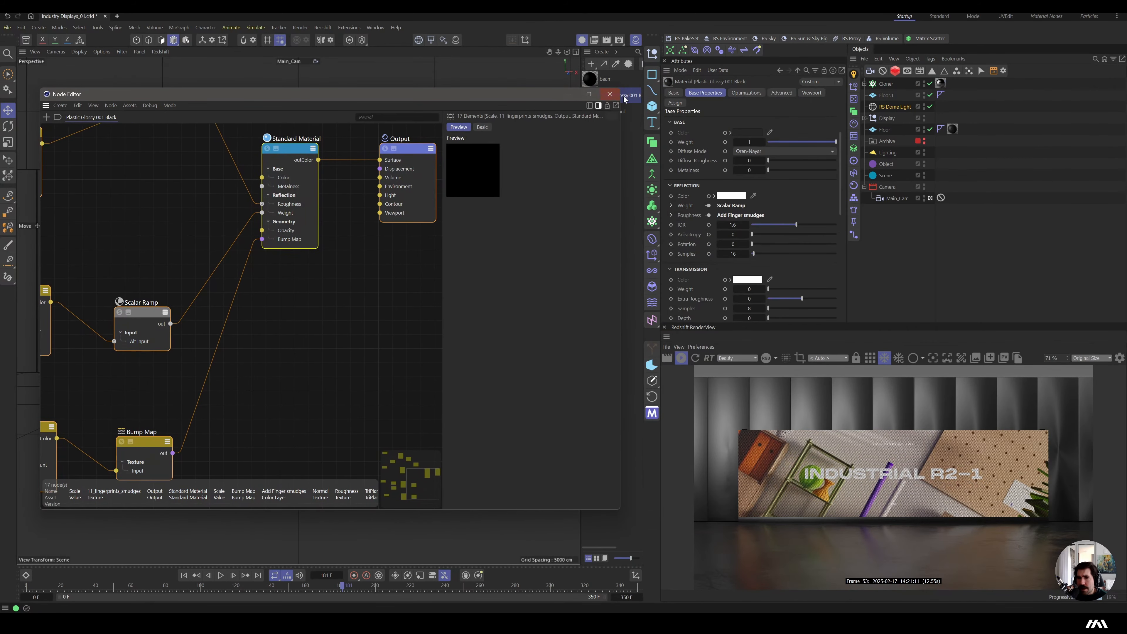
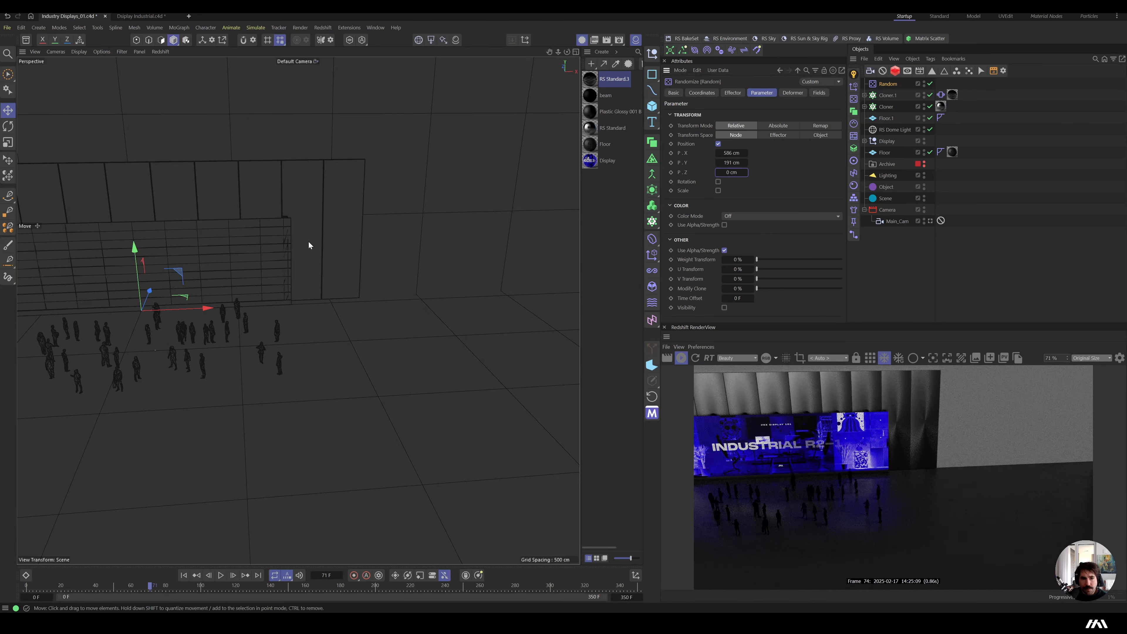
# Inspect the crowd in front of the display from up close and return to the Main_Cam view.
pyautogui.keyDown('alt'); pyautogui.moveTo(148, 371); pyautogui.dragTo(118, 329); pyautogui.keyUp('alt')
pyautogui.keyDown('alt'); pyautogui.moveTo(118, 329); pyautogui.dragTo(252, 349, button='right'); pyautogui.keyUp('alt')
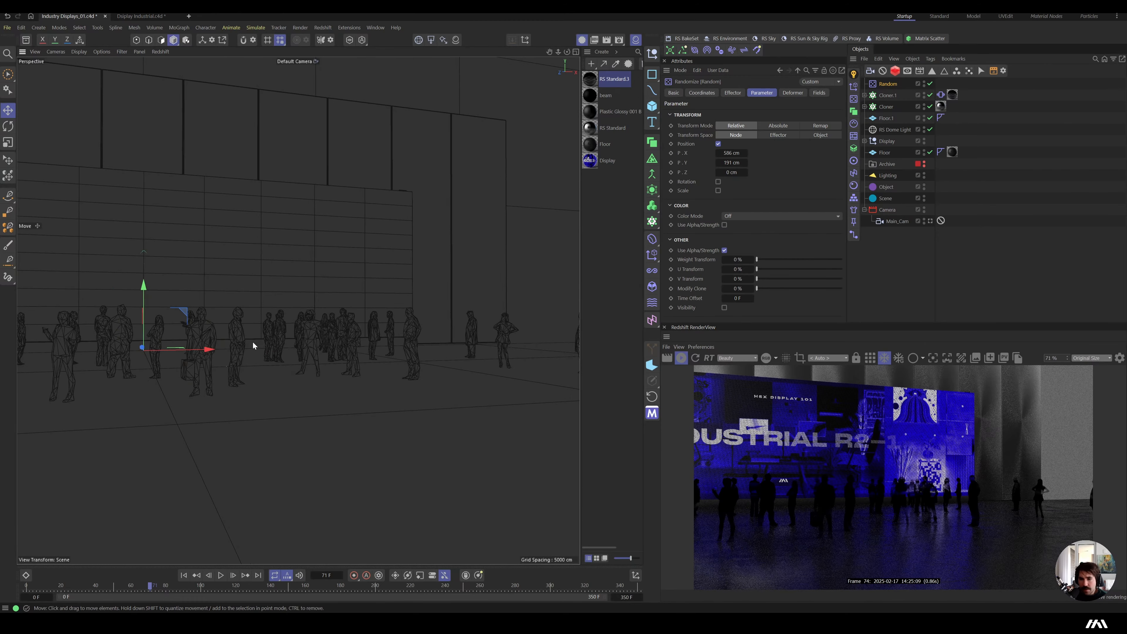
pyautogui.keyDown('alt'); pyautogui.moveTo(253, 348); pyautogui.dragTo(226, 348); pyautogui.keyUp('alt')
pyautogui.click(930, 221)
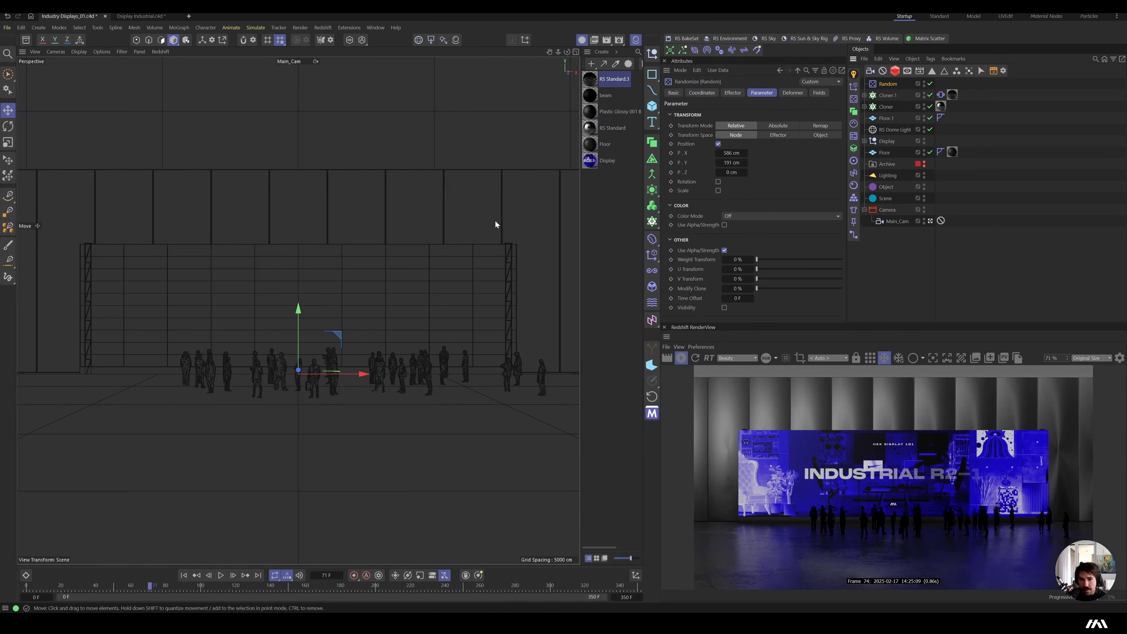
# Compare the people's height with a temporary Figure primitive, delete the figure and scale the people up.
pyautogui.press('t')
pyautogui.moveTo(652, 107); pyautogui.dragTo(682, 186)
pyautogui.press('e')
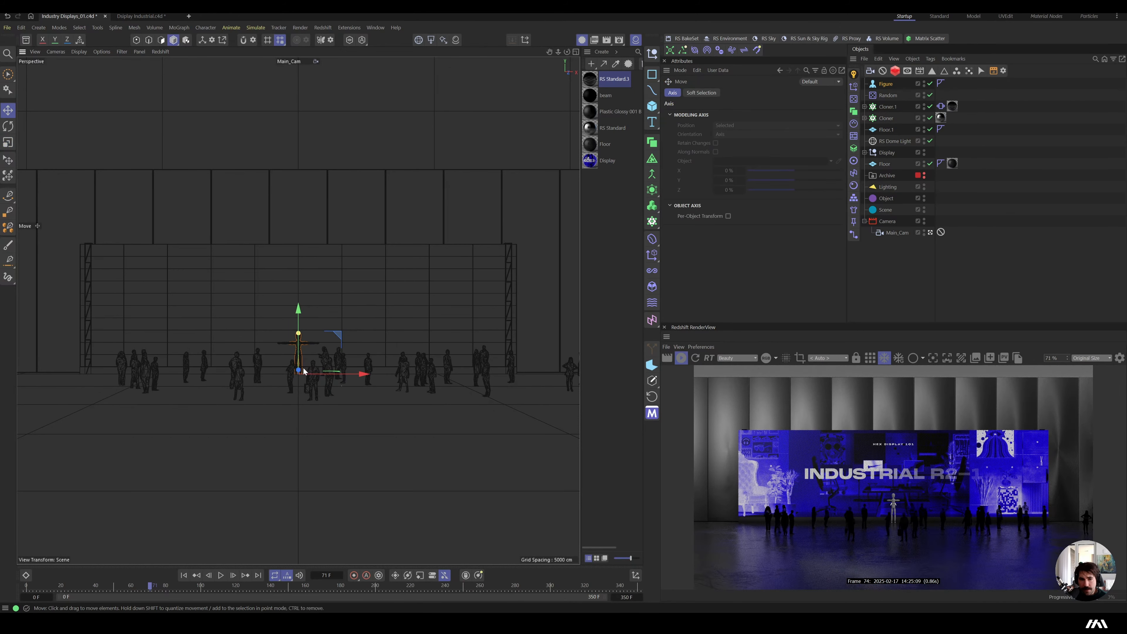
pyautogui.press('Delete')
pyautogui.press('t')
pyautogui.click(879, 230)
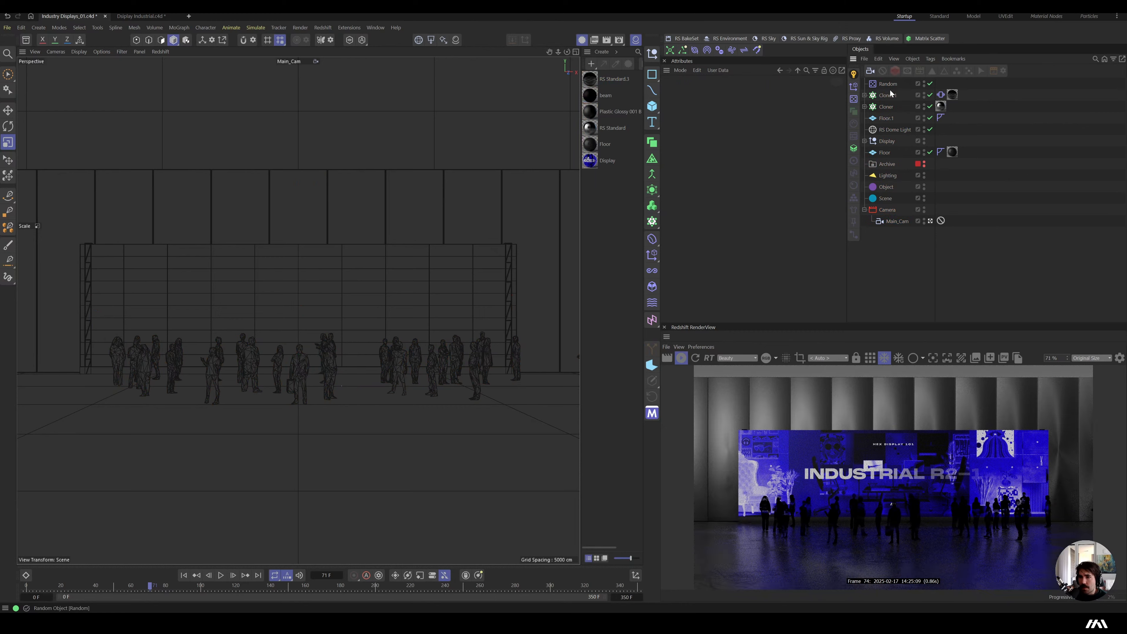
# Rename the people's Cloner.1 to People and enlarge its grid spacing so the crowd spreads toward the camera.
pyautogui.doubleClick(889, 94)
pyautogui.write('People')
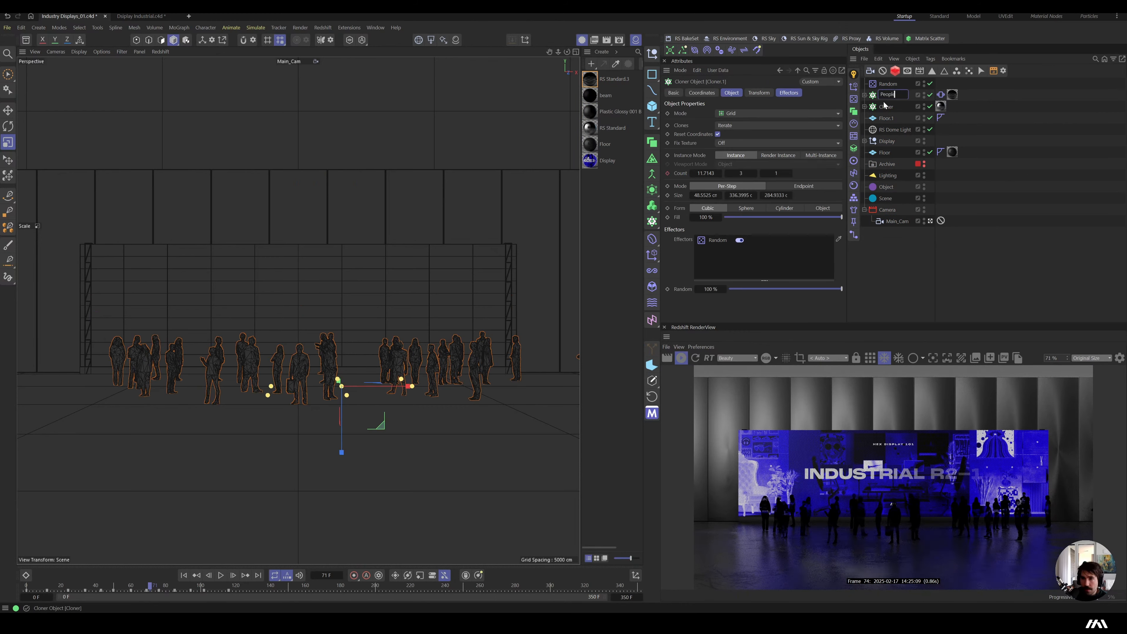
pyautogui.press('Return')
pyautogui.moveTo(346, 394); pyautogui.dragTo(369, 433)
pyautogui.press('e')
# Set the Camera null's pitch rotation to 1°.
pyautogui.click(887, 210)
pyautogui.doubleClick(762, 135)
pyautogui.write('1')
pyautogui.press('Return')
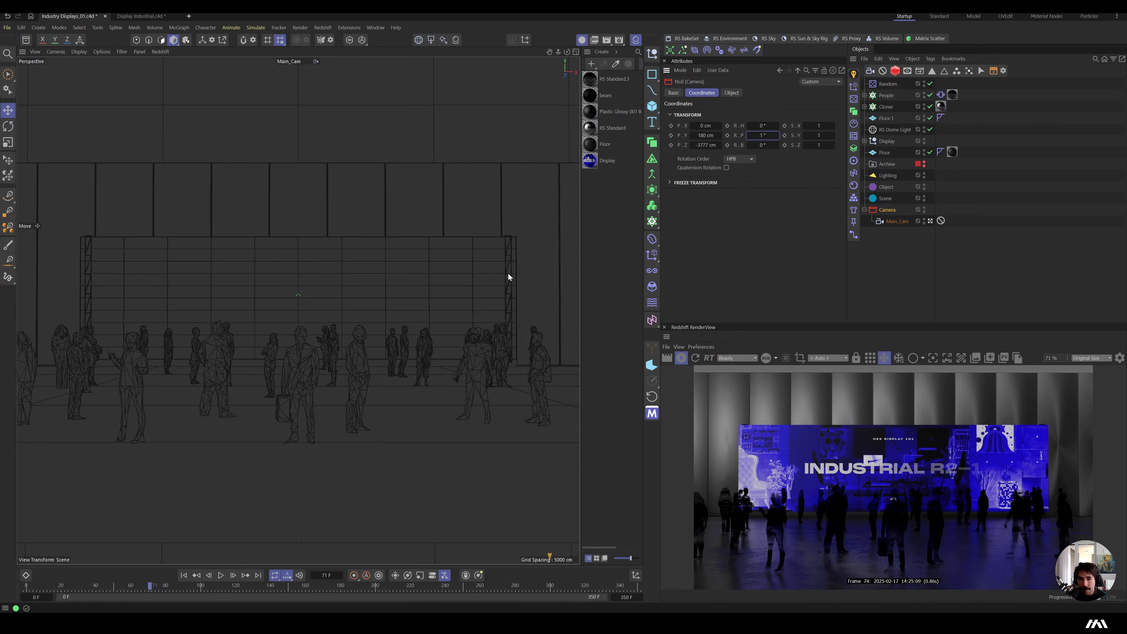
# Try to randomize the people's heading rotation with the Random effector while the animation plays.
pyautogui.click(220, 575)
pyautogui.click(941, 95)
pyautogui.moveTo(726, 163); pyautogui.dragTo(764, 154)
pyautogui.click(888, 84)
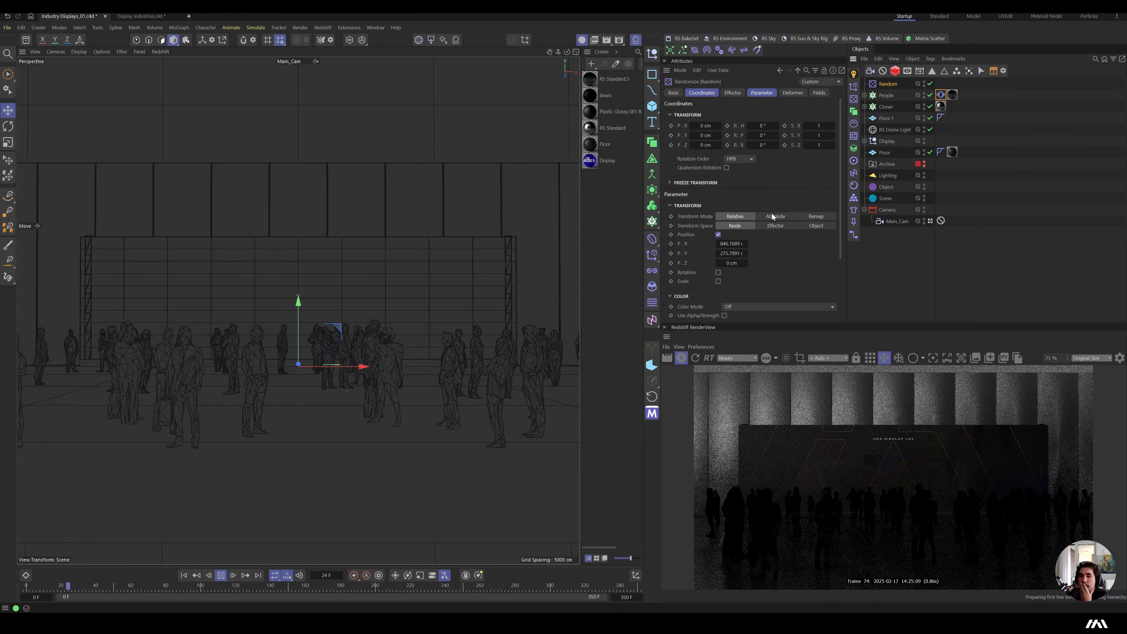
pyautogui.click(718, 272)
pyautogui.moveTo(736, 283); pyautogui.dragTo(770, 283)
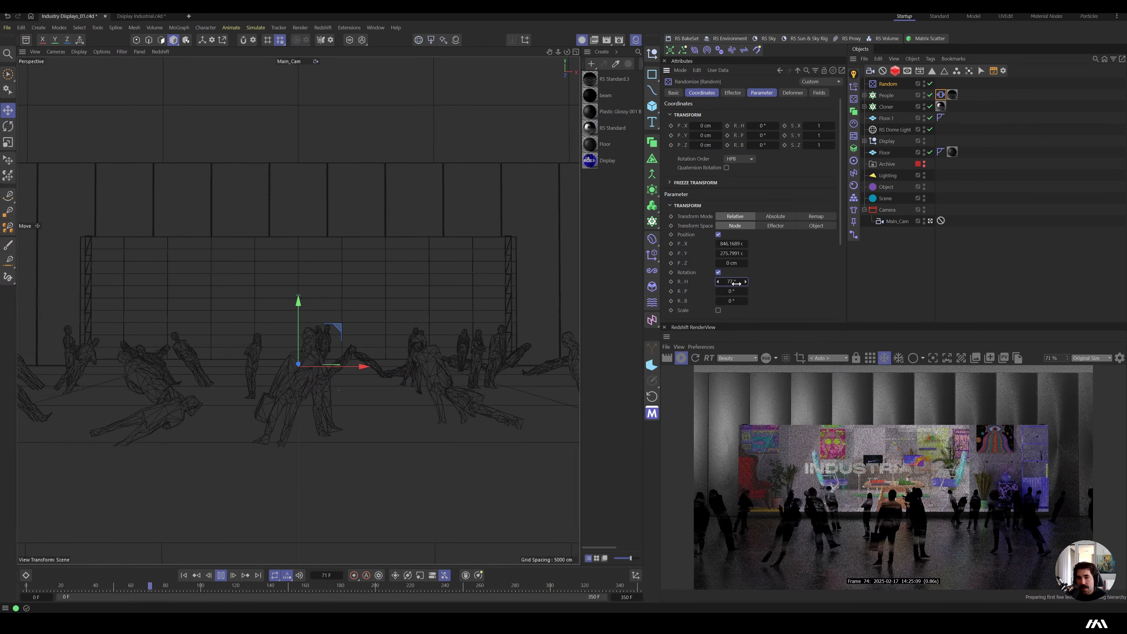
pyautogui.hotkey('ctrl', 'z')
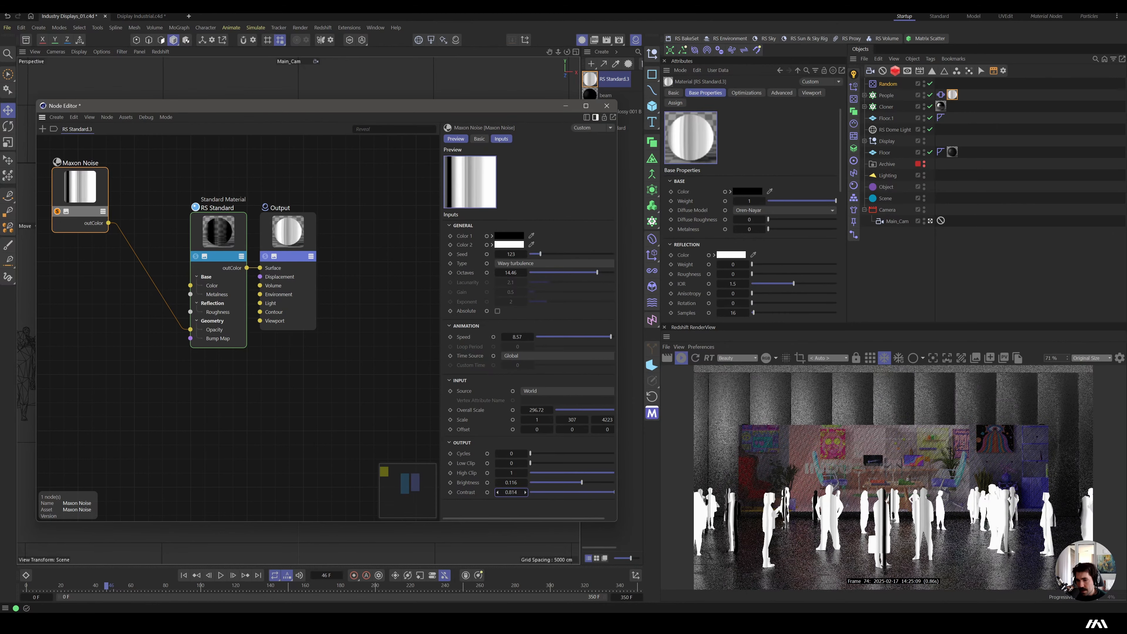
# Set the Maxon Noise contrast to 0.866, end the node's solo preview and switch its source to Object.
pyautogui.moveTo(511, 492); pyautogui.dragTo(522, 492)
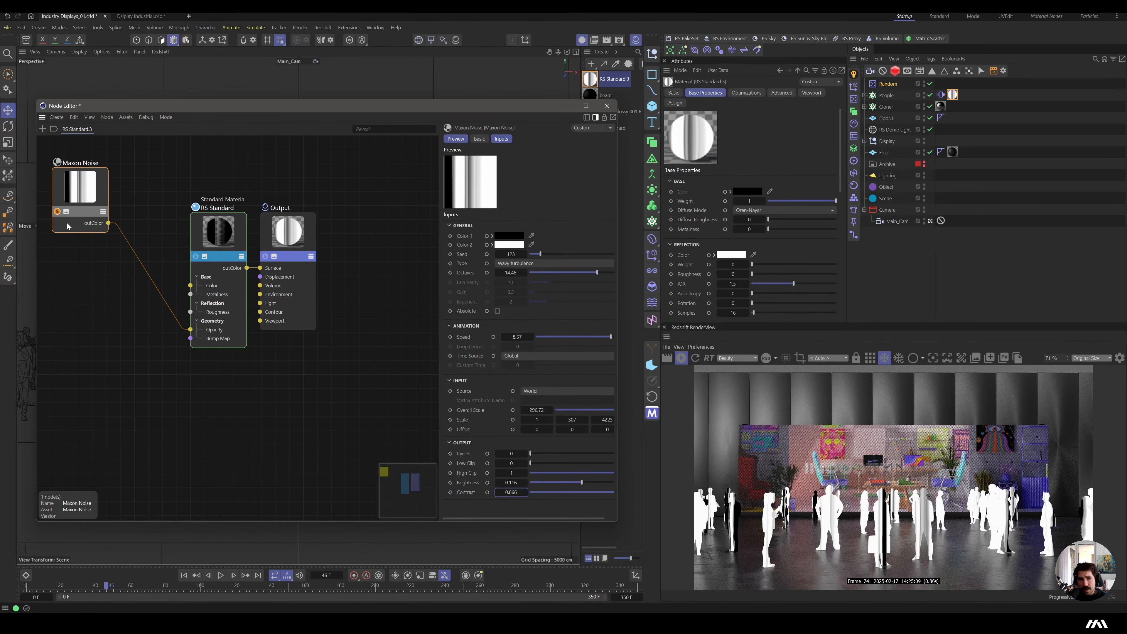
pyautogui.click(57, 211)
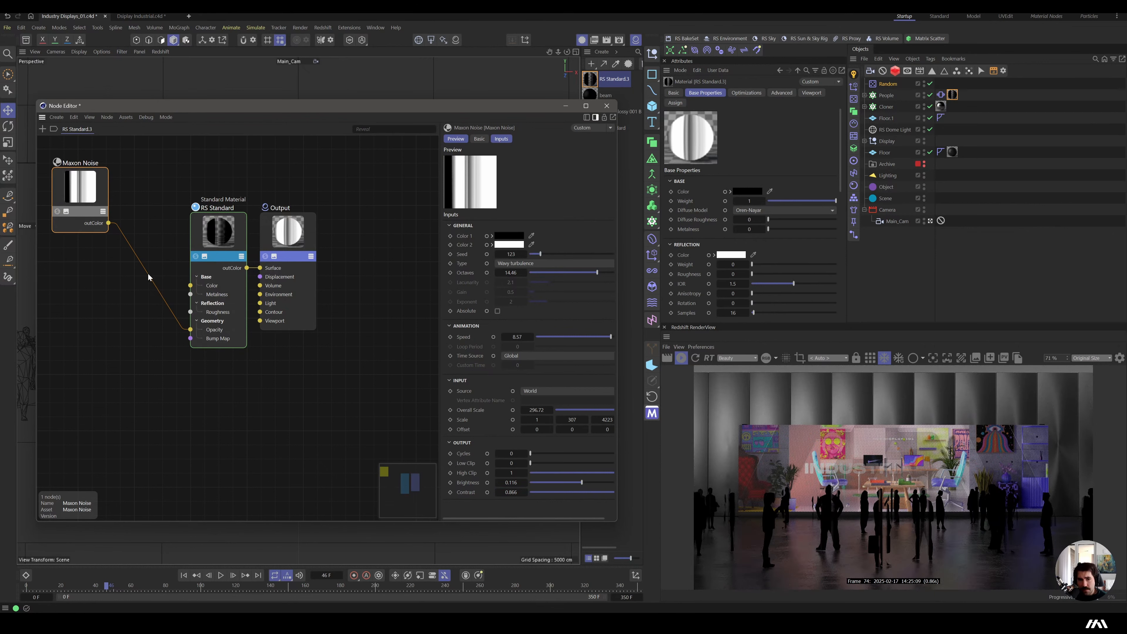
pyautogui.click(543, 391)
pyautogui.click(538, 412)
# Add a Jitter node to RS Standard.3 and connect its float output to the Maxon Noise offset.
pyautogui.moveTo(81, 188); pyautogui.dragTo(142, 260)
pyautogui.write('cjitter')
pyautogui.press('Return')
pyautogui.moveTo(89, 288); pyautogui.dragTo(131, 256)
pyautogui.moveTo(158, 292)
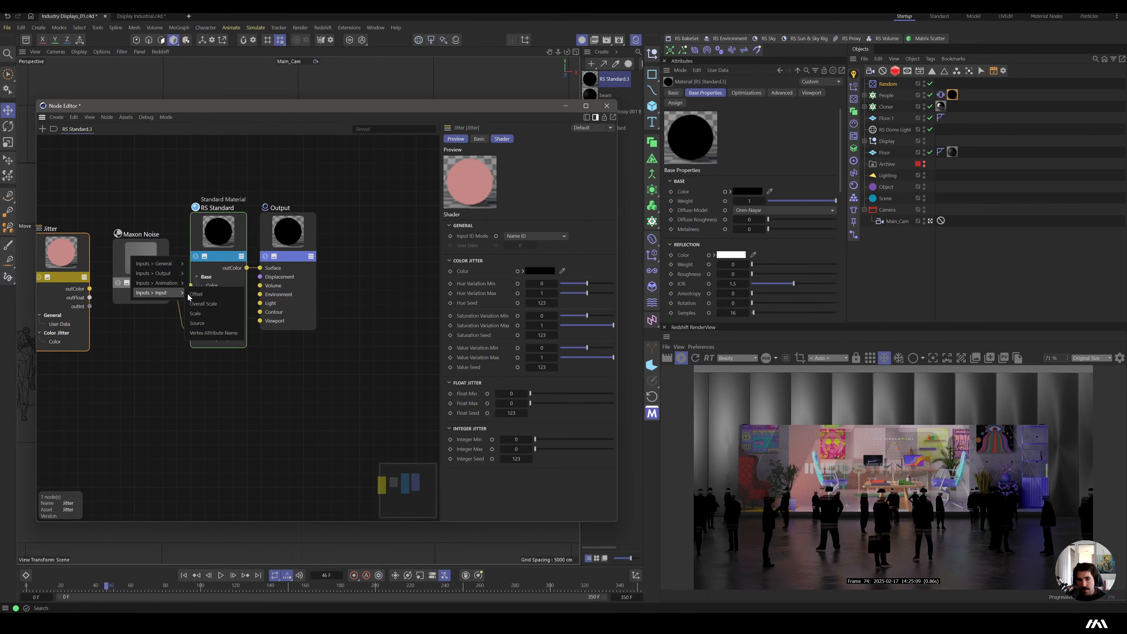
pyautogui.click(197, 294)
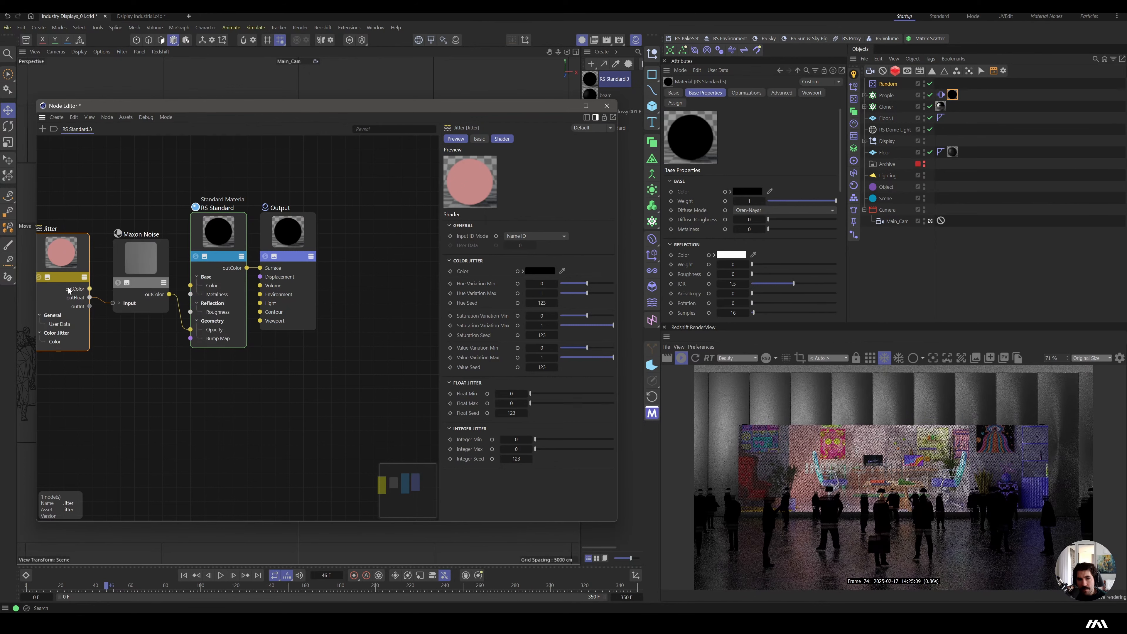
# Set the Jitter node's Float Max to 2000.
pyautogui.click(511, 403)
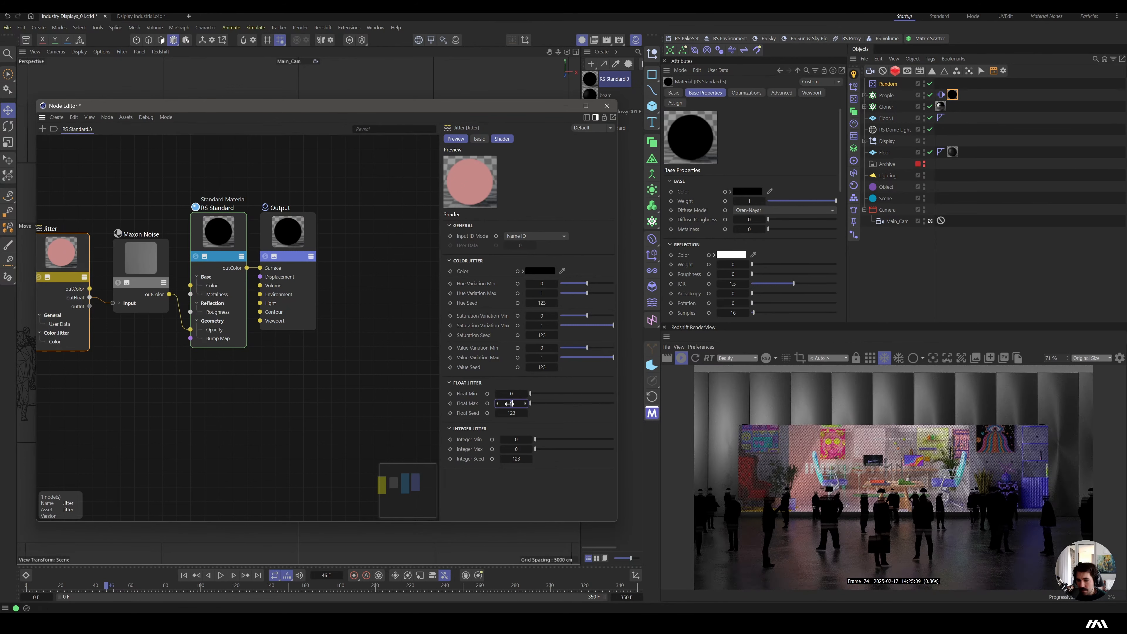
pyautogui.write('2000')
pyautogui.press('Return')
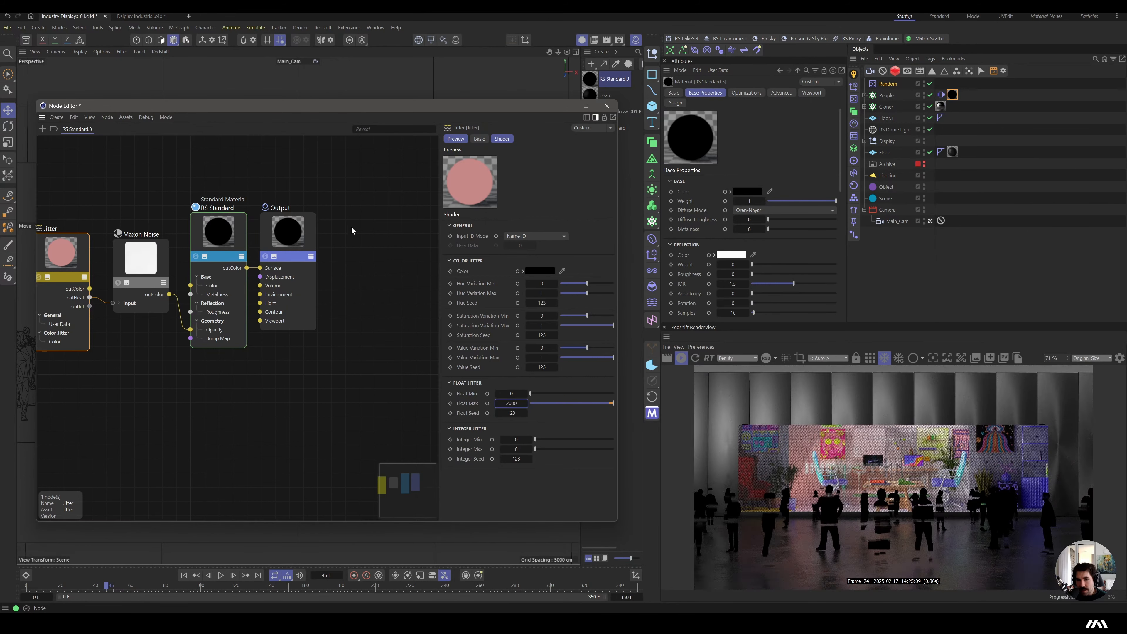
# Set the Maxon Noise scale to 128, 6 and 24 with the Naki noise type.
pyautogui.click(59, 260)
pyautogui.click(141, 259)
pyautogui.doubleClick(607, 419)
pyautogui.write('24')
pyautogui.press('Return')
# Add a Redshift Object tag to the People cloner and enable its geometry override with tessellation.
pyautogui.click(886, 95)
pyautogui.click(895, 71)
pyautogui.click(725, 93)
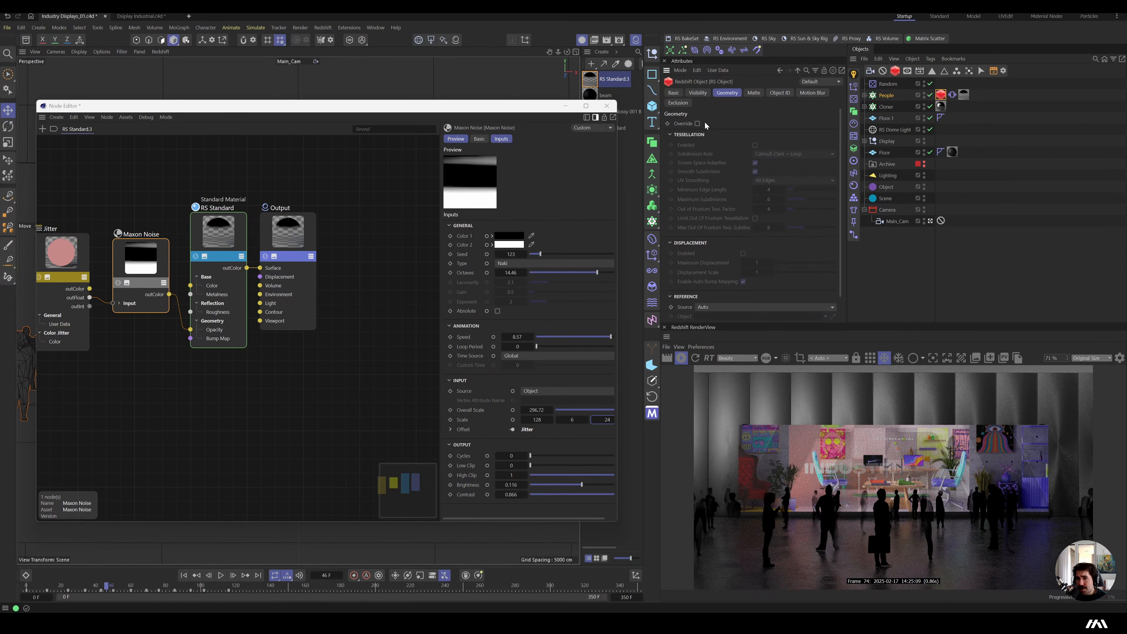
pyautogui.click(698, 124)
pyautogui.click(754, 146)
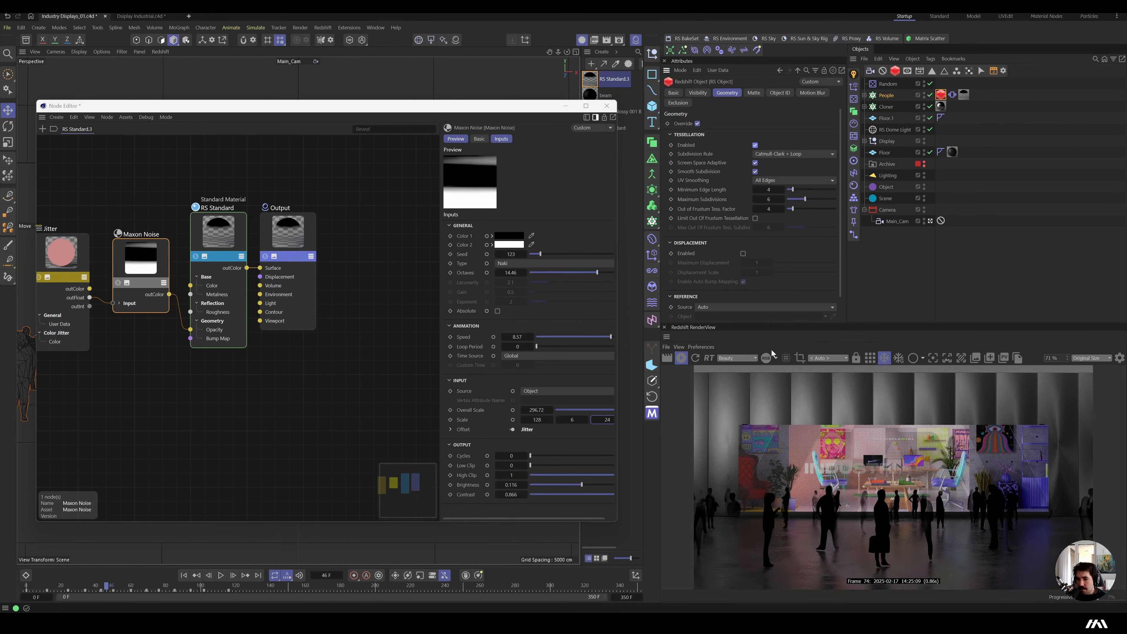
# Examine the silhouetted crowd close up in the render and close the node editor.
pyautogui.scroll(10, 900, 582)
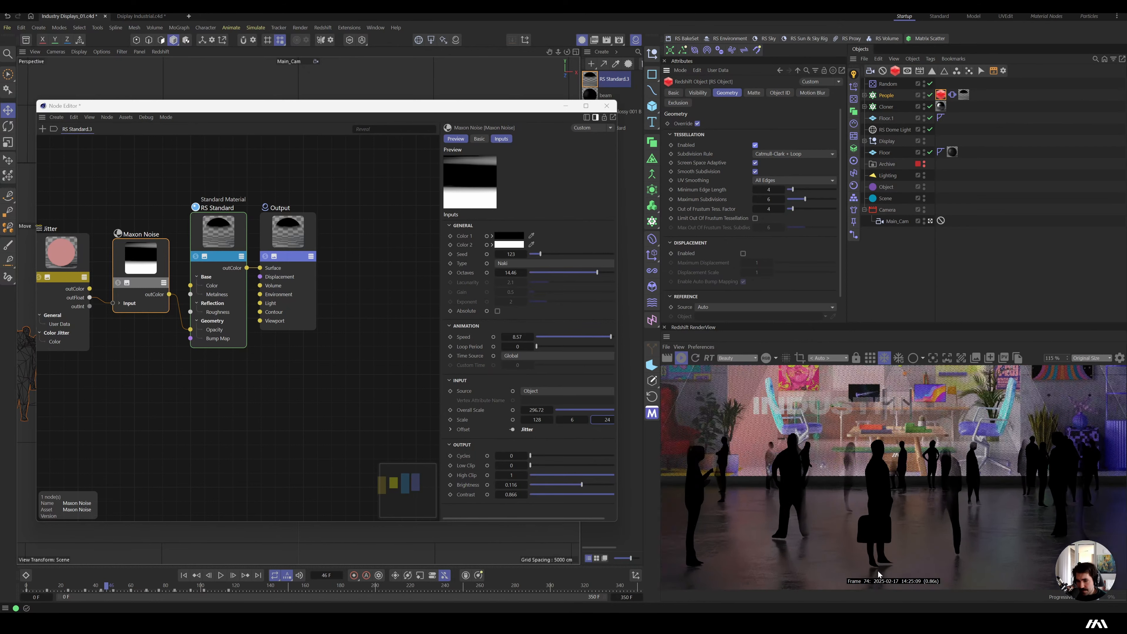
pyautogui.scroll(-5, 880, 564)
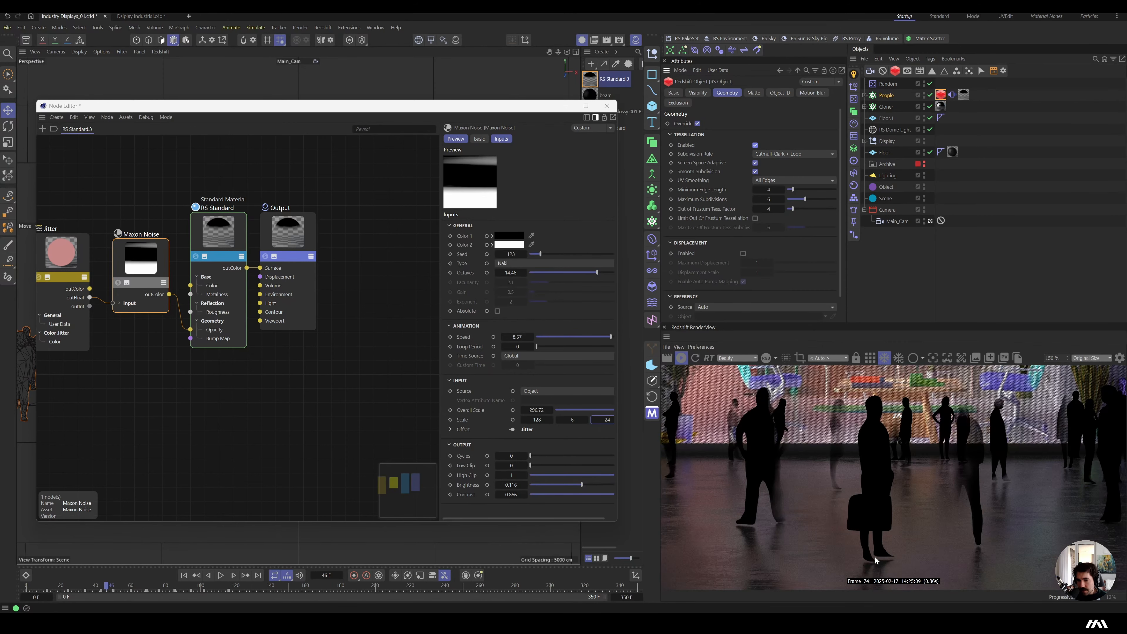
pyautogui.click(606, 106)
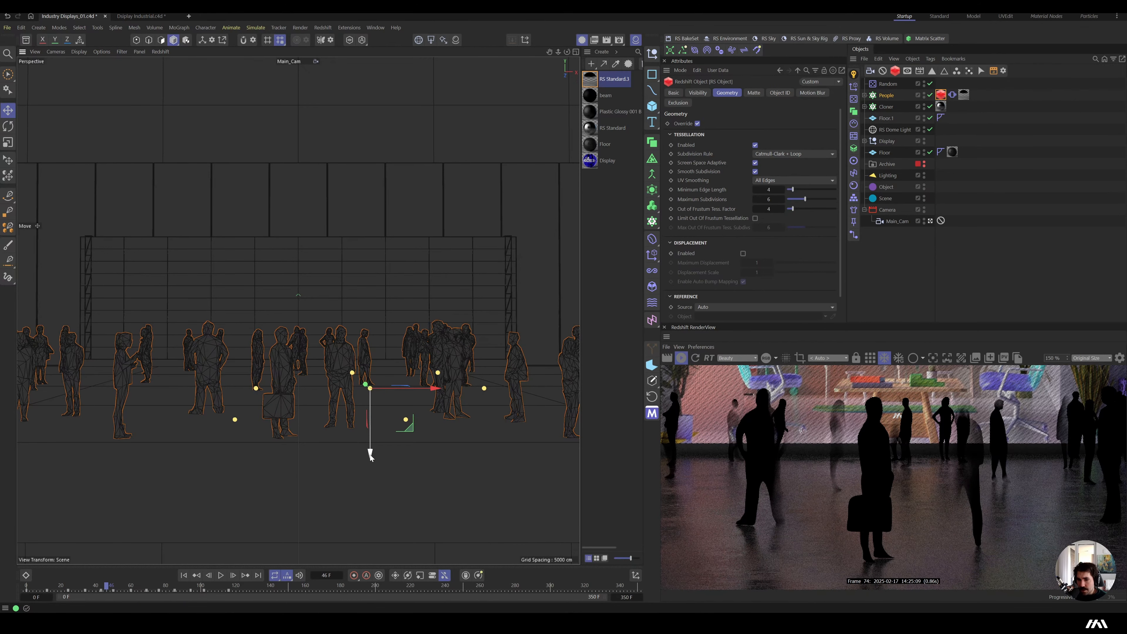
pyautogui.moveTo(369, 454); pyautogui.dragTo(370, 455)
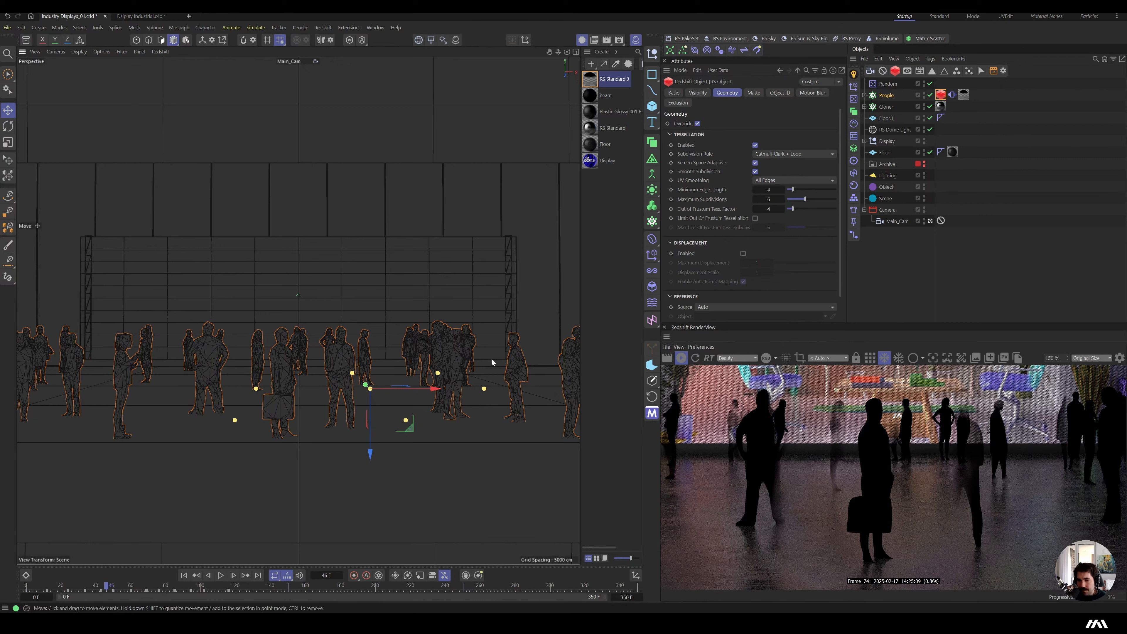
pyautogui.scroll(-3, 784, 456)
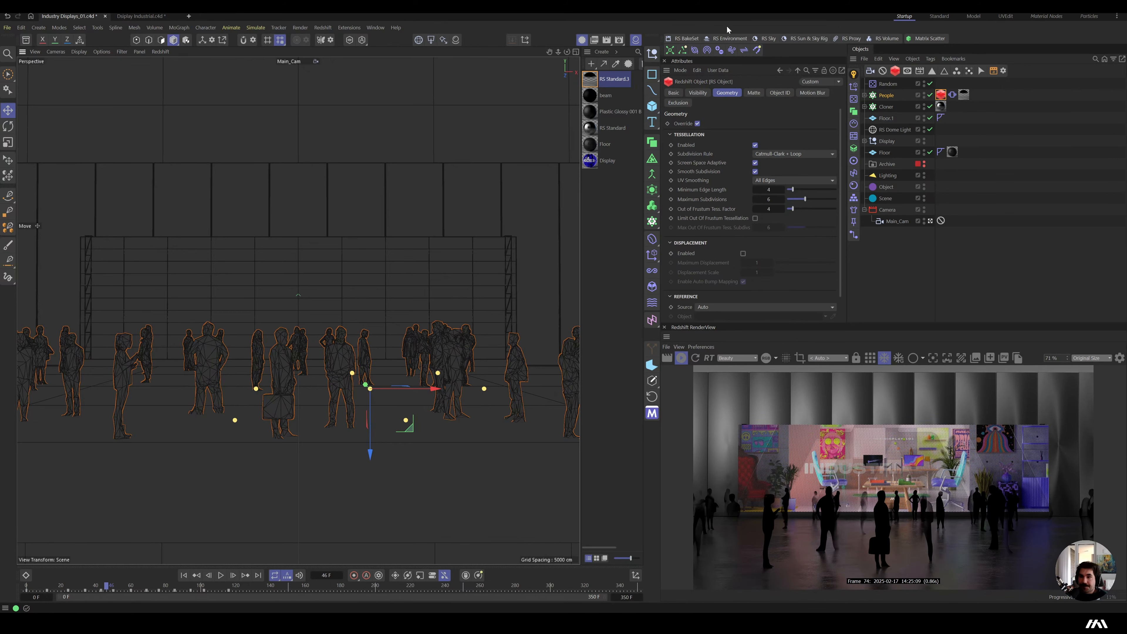
# Enable Redshift motion blur in the render settings with a shutter time of 20 (1/s).
pyautogui.click(619, 40)
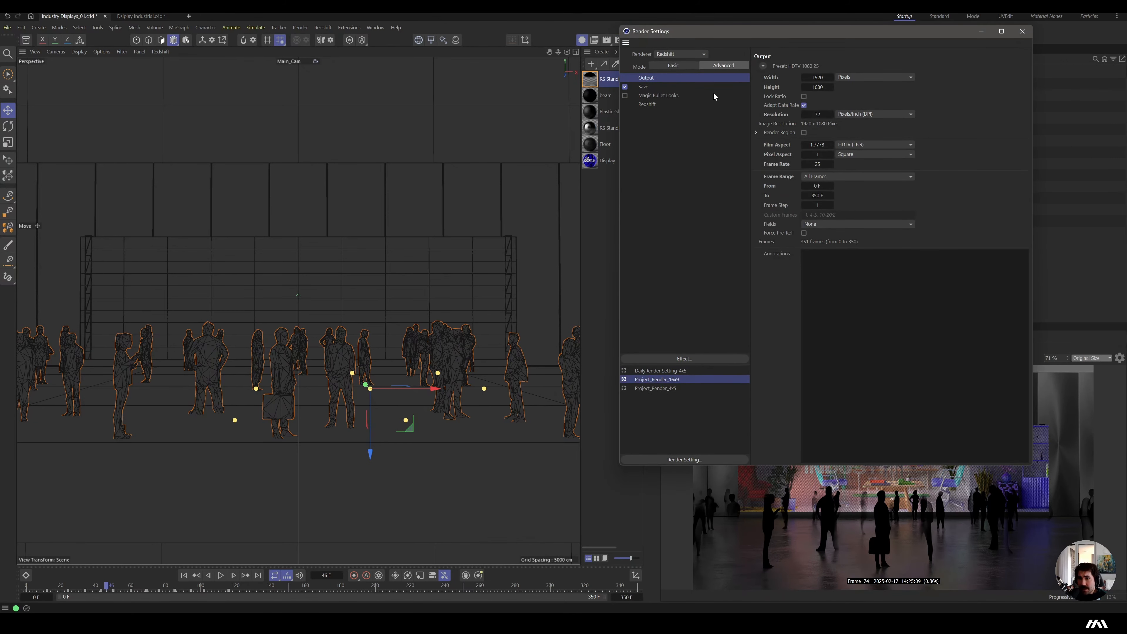
pyautogui.click(647, 104)
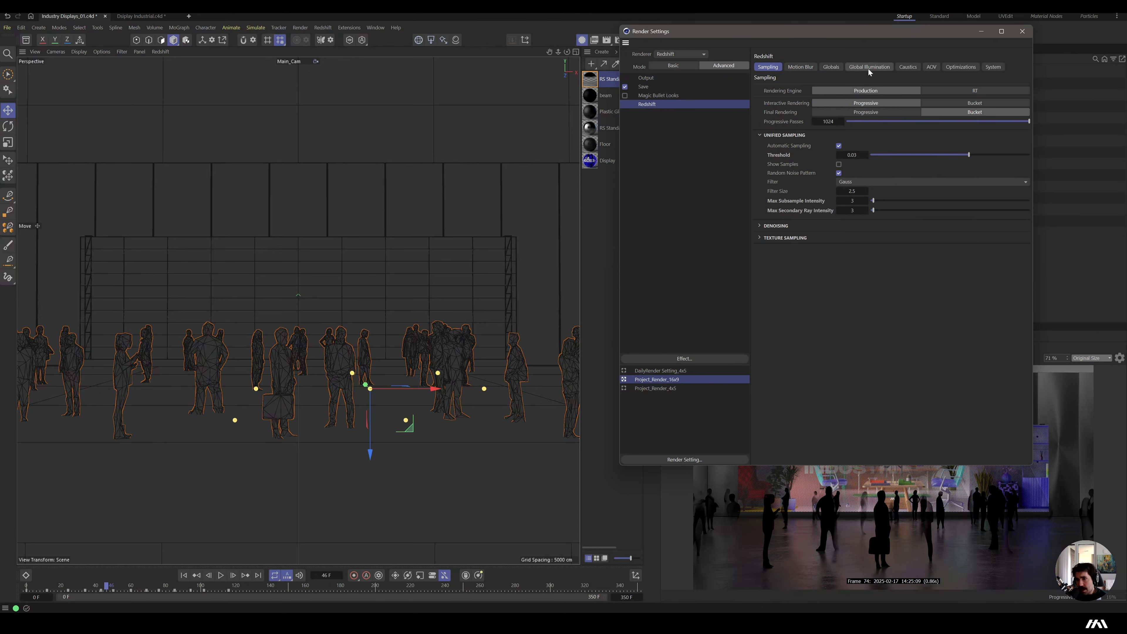
pyautogui.click(813, 68)
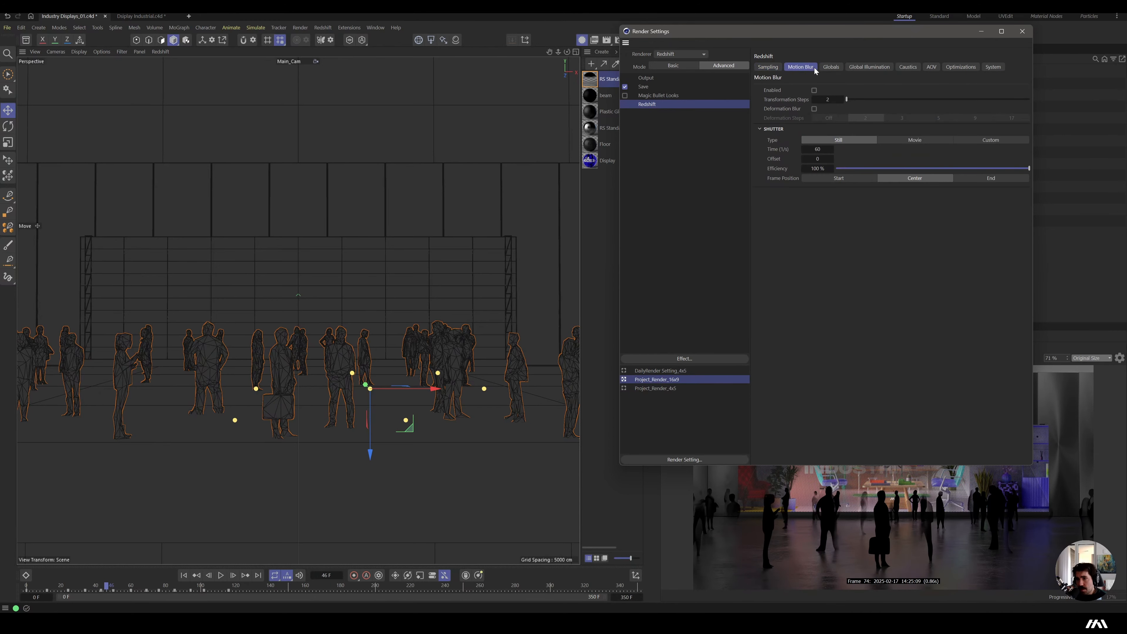
pyautogui.click(814, 90)
pyautogui.doubleClick(817, 149)
pyautogui.write('20')
pyautogui.press('Return')
pyautogui.moveTo(895, 34); pyautogui.dragTo(818, 45)
pyautogui.click(941, 44)
# Play and scrub through the crowd animation, and render frame 114 to check the motion blur.
pyautogui.hotkey('shift', 'f')
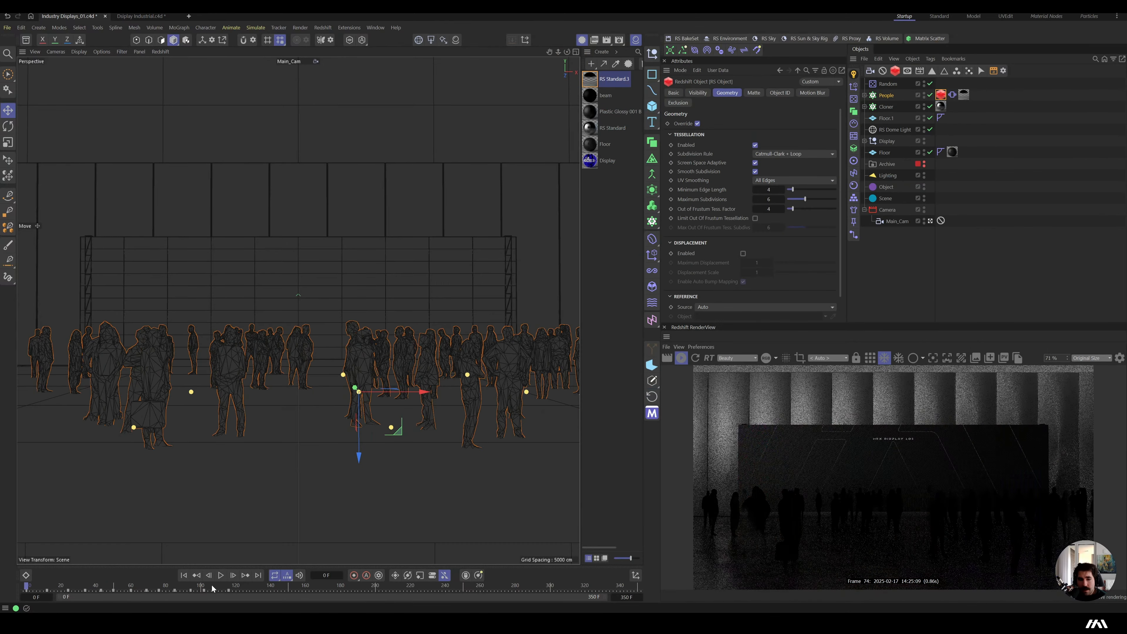
pyautogui.moveTo(212, 588); pyautogui.dragTo(171, 588)
pyautogui.hotkey('shift', 'f')
pyautogui.click(221, 576)
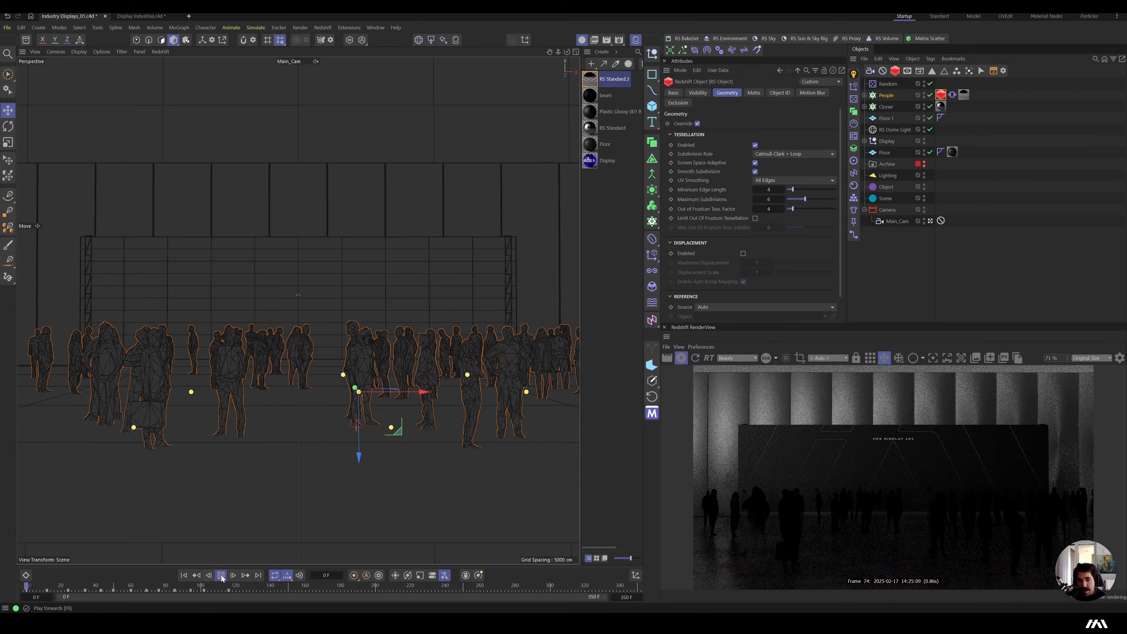
pyautogui.click(221, 576)
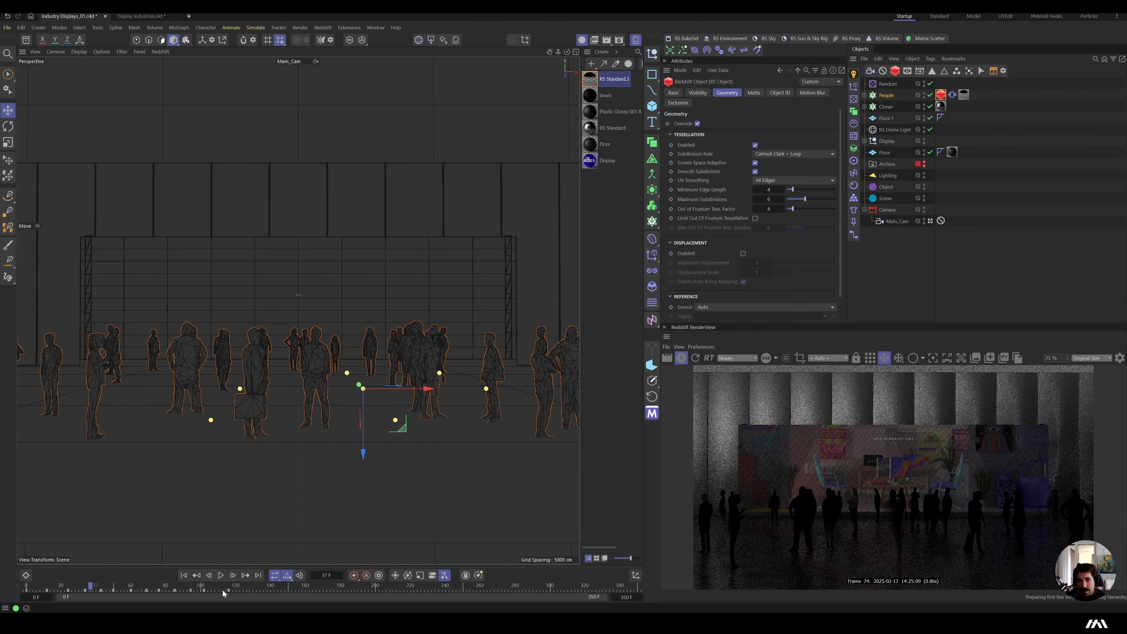
pyautogui.click(218, 588)
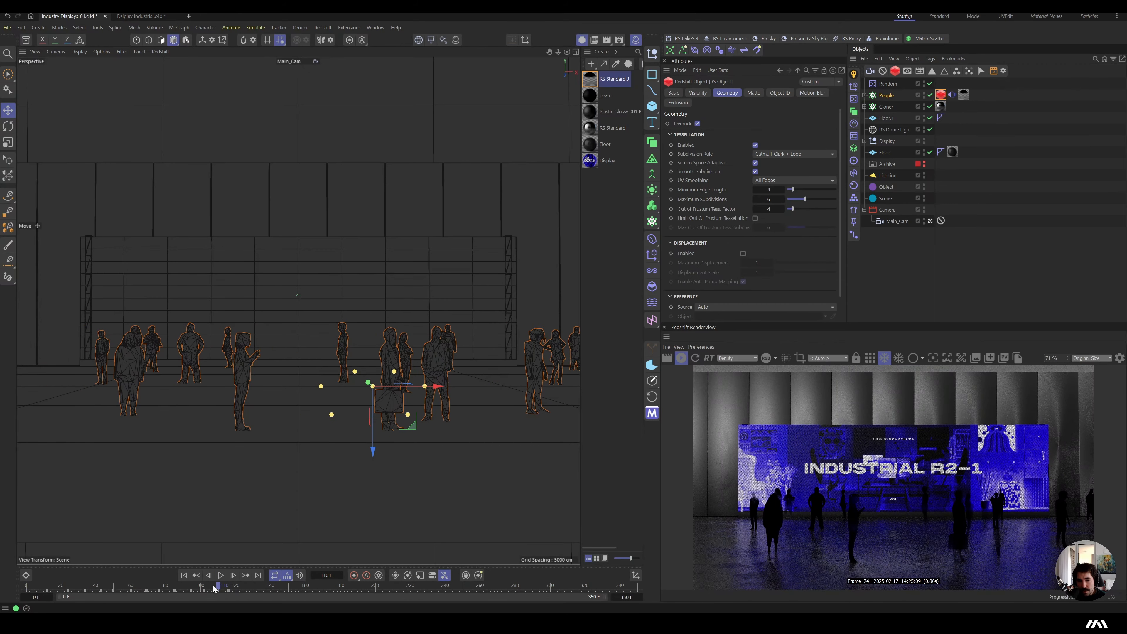
pyautogui.moveTo(214, 588); pyautogui.dragTo(225, 589)
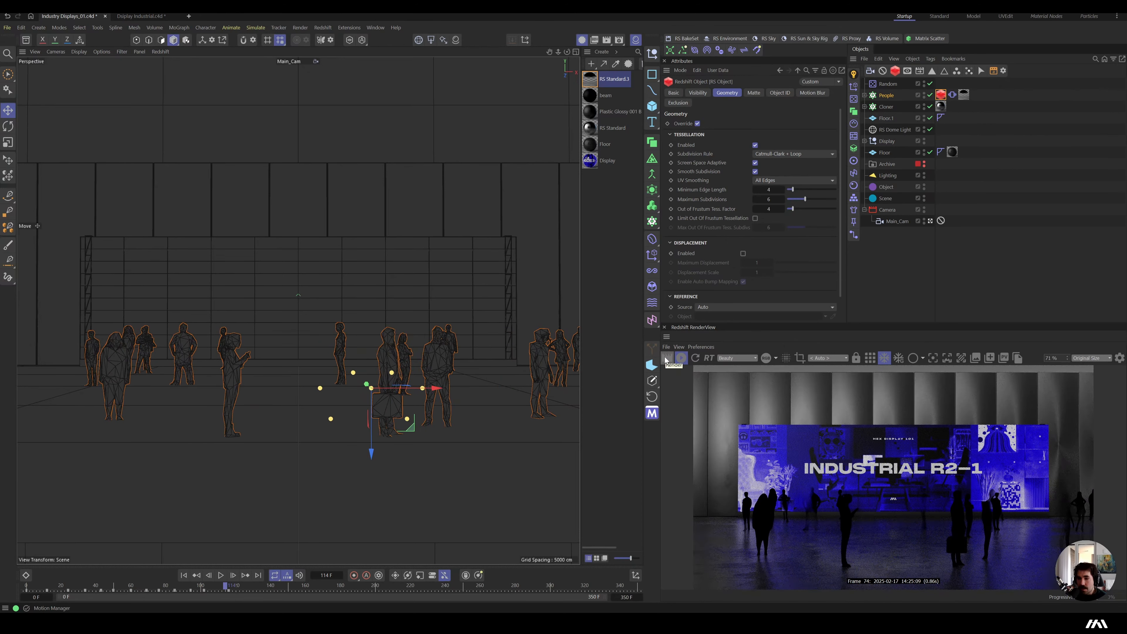
pyautogui.click(668, 360)
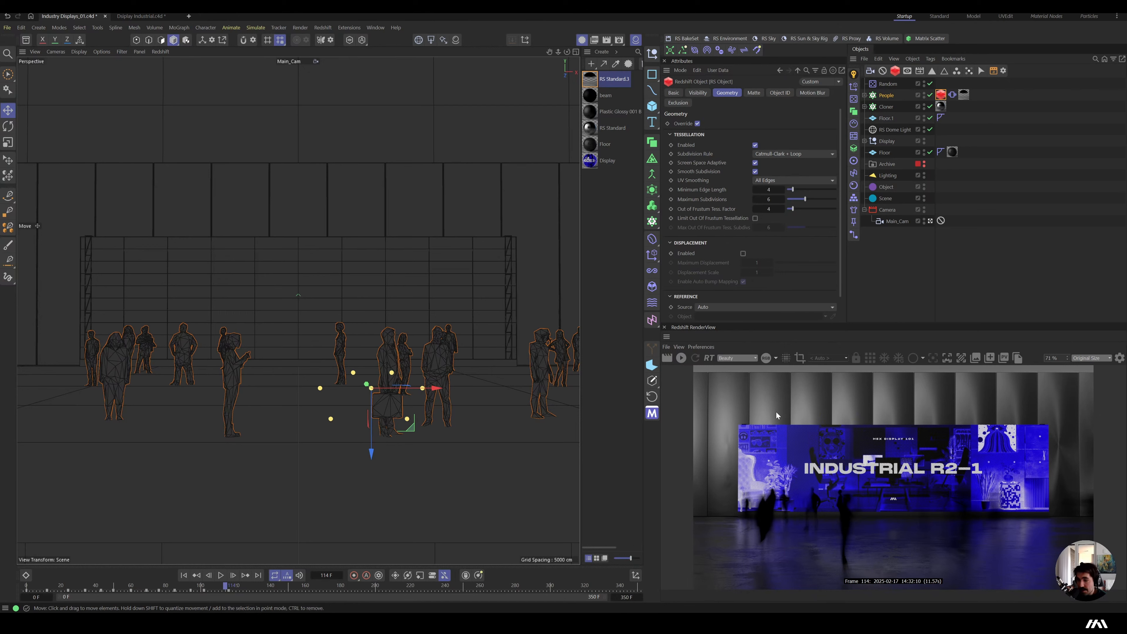
# Animate the Camera null's Z position from -3777 cm at frame 0 to -3393 cm at frame 140 with keyframes.
pyautogui.click(890, 221)
pyautogui.click(889, 210)
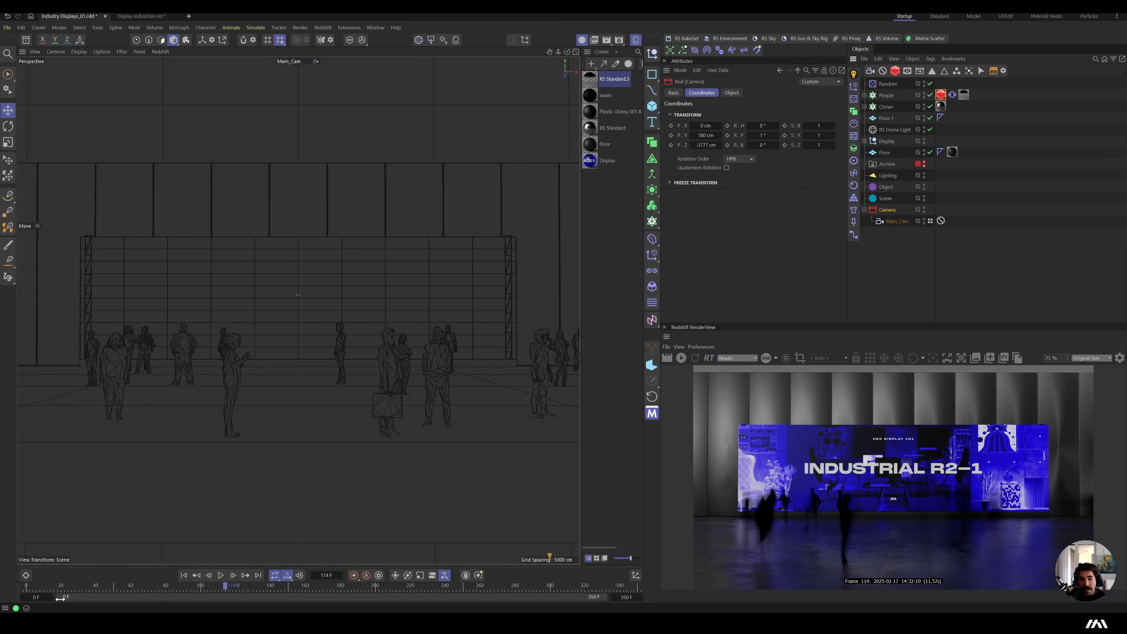
pyautogui.moveTo(705, 145); pyautogui.dragTo(815, 145)
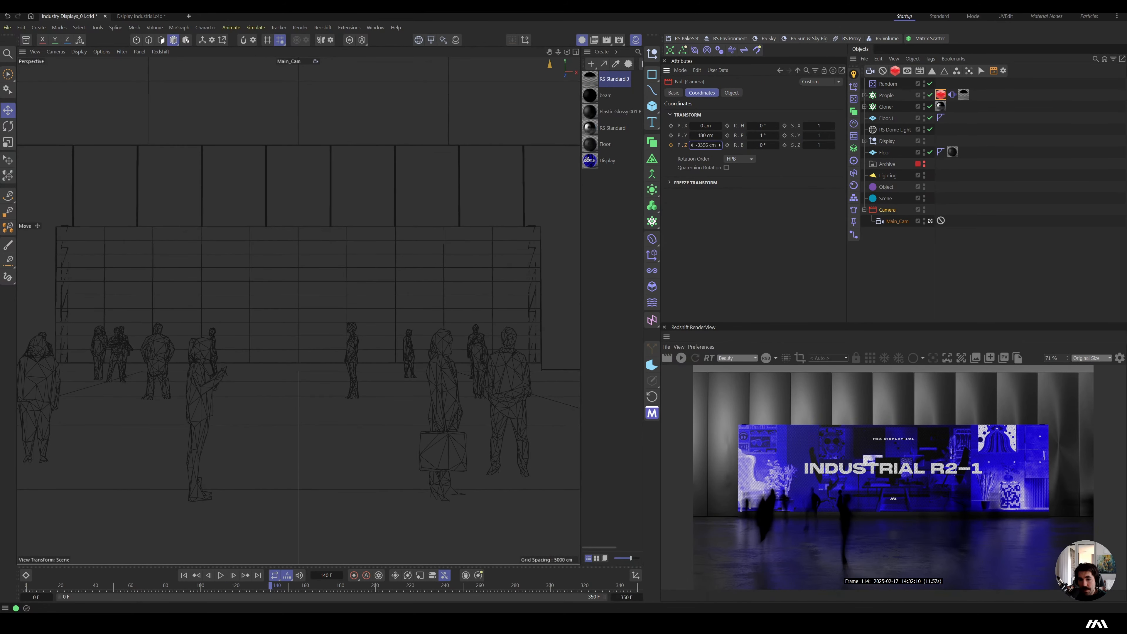
pyautogui.click(671, 145)
# Set the Camera's Position Z animation curve to linear interpolation.
pyautogui.click(26, 575)
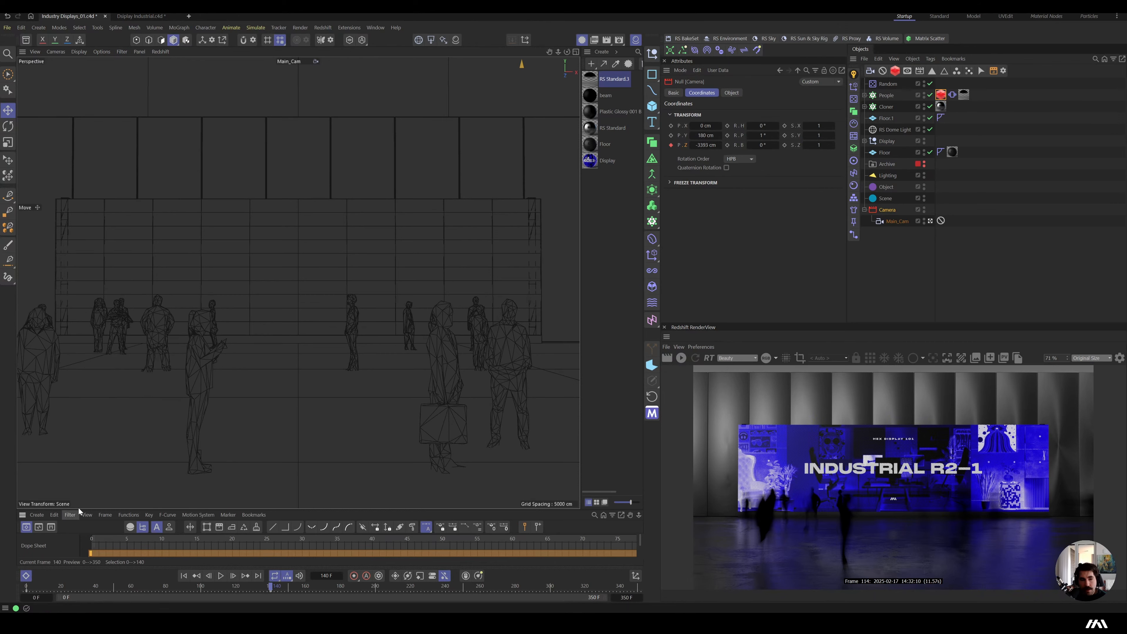
pyautogui.moveTo(79, 510); pyautogui.dragTo(86, 352)
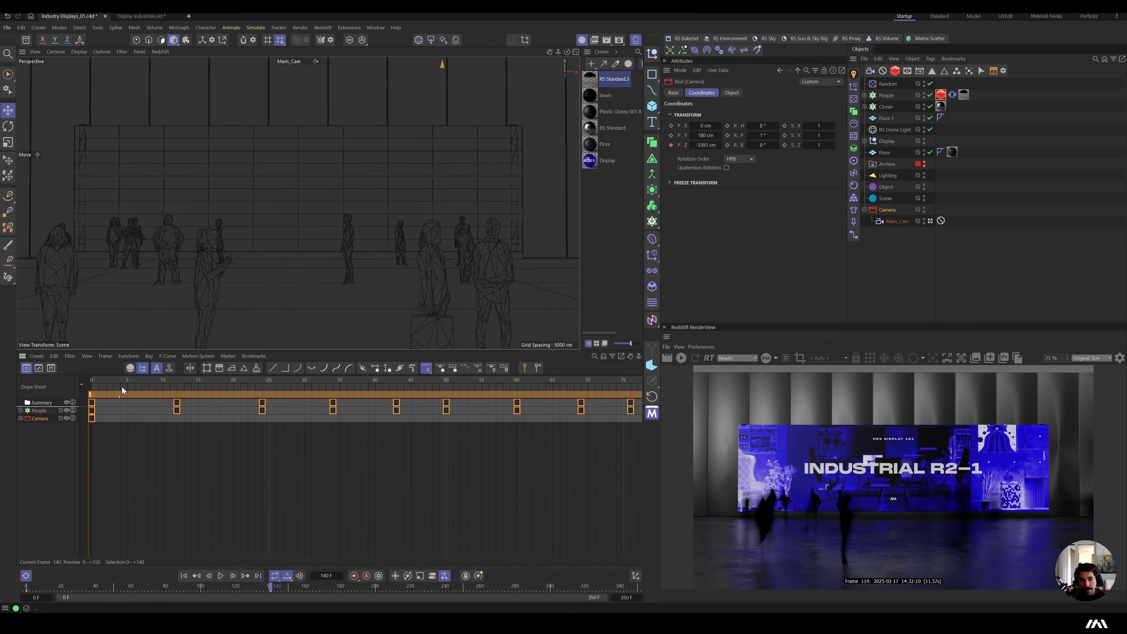
pyautogui.click(97, 427)
pyautogui.click(20, 419)
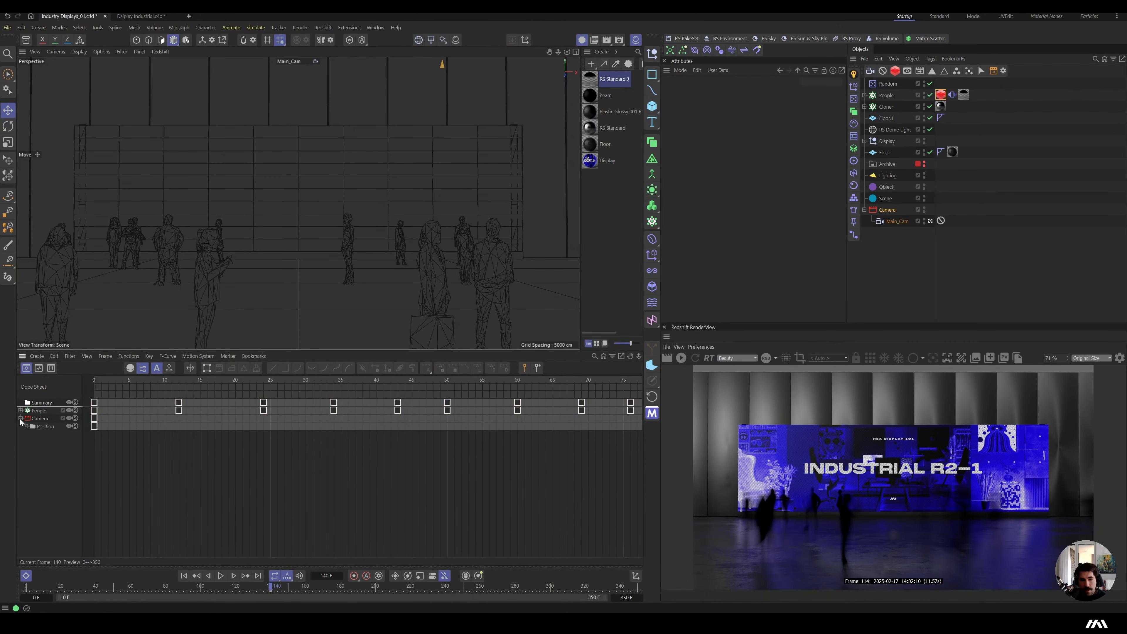
pyautogui.click(43, 428)
pyautogui.press('Tab')
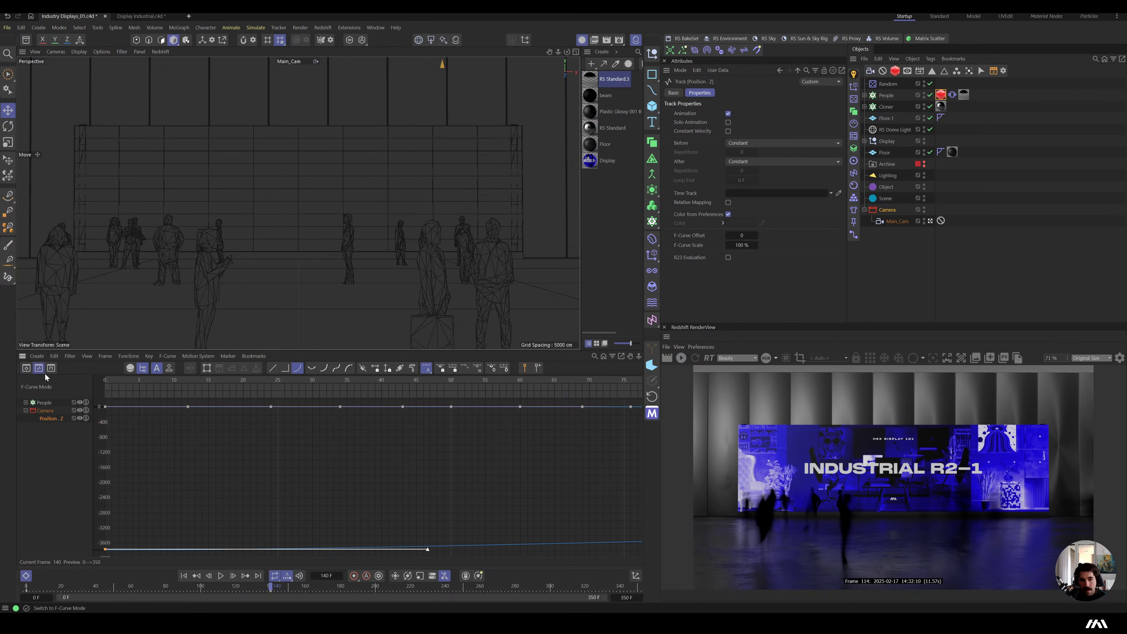
pyautogui.click(273, 372)
# Play back the camera move from the start and save the project.
pyautogui.hotkey('shift', 'f')
pyautogui.press('F8')
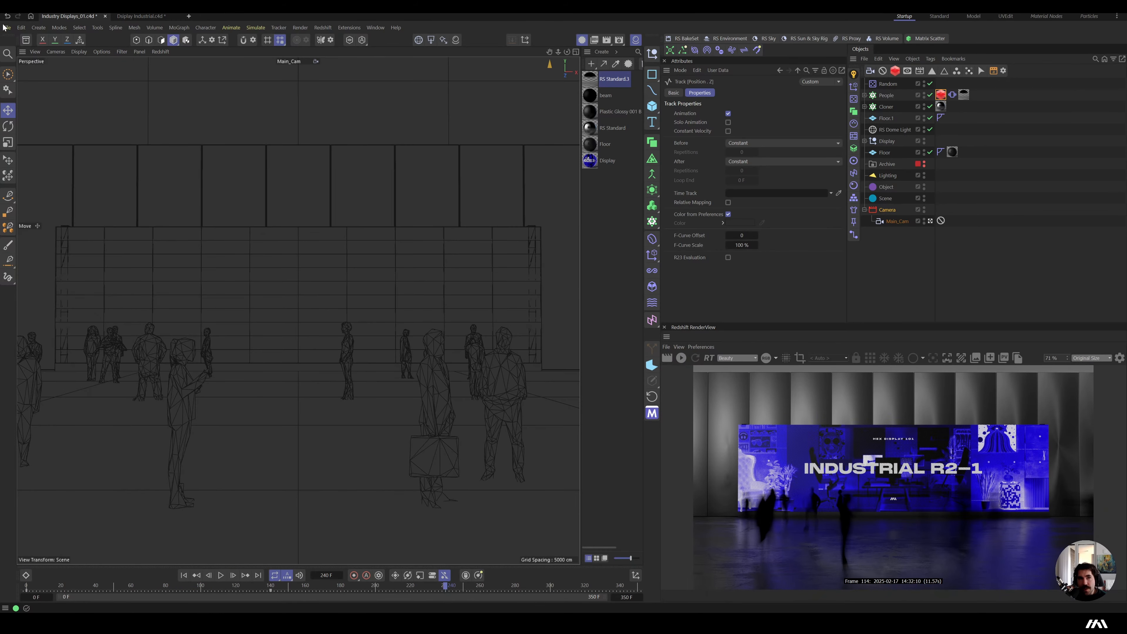
pyautogui.click(7, 28)
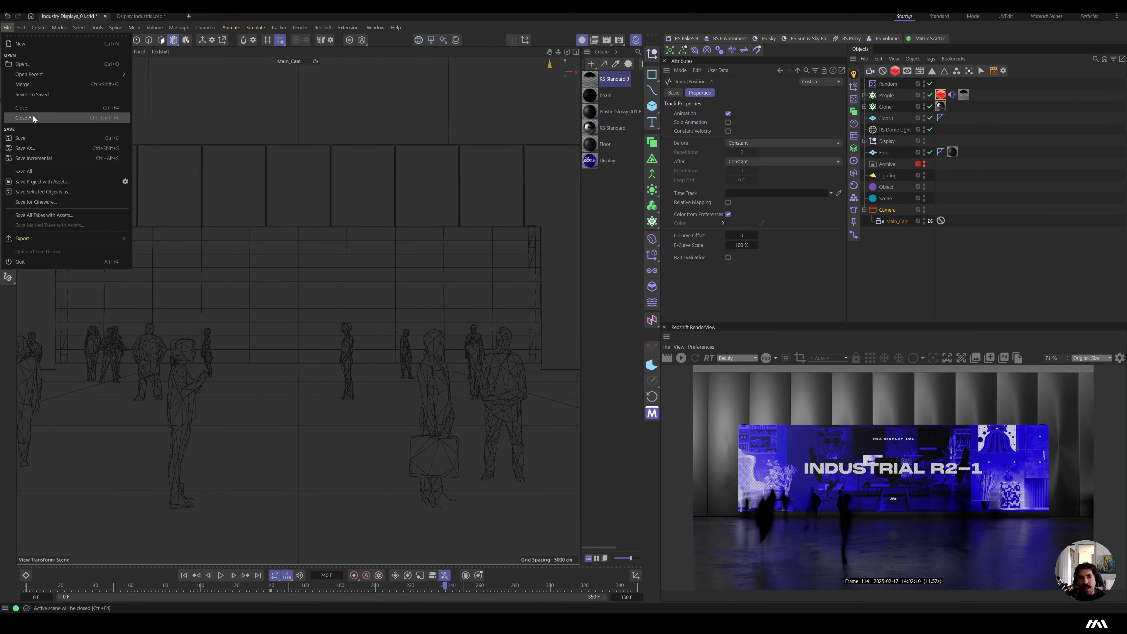
pyautogui.click(26, 138)
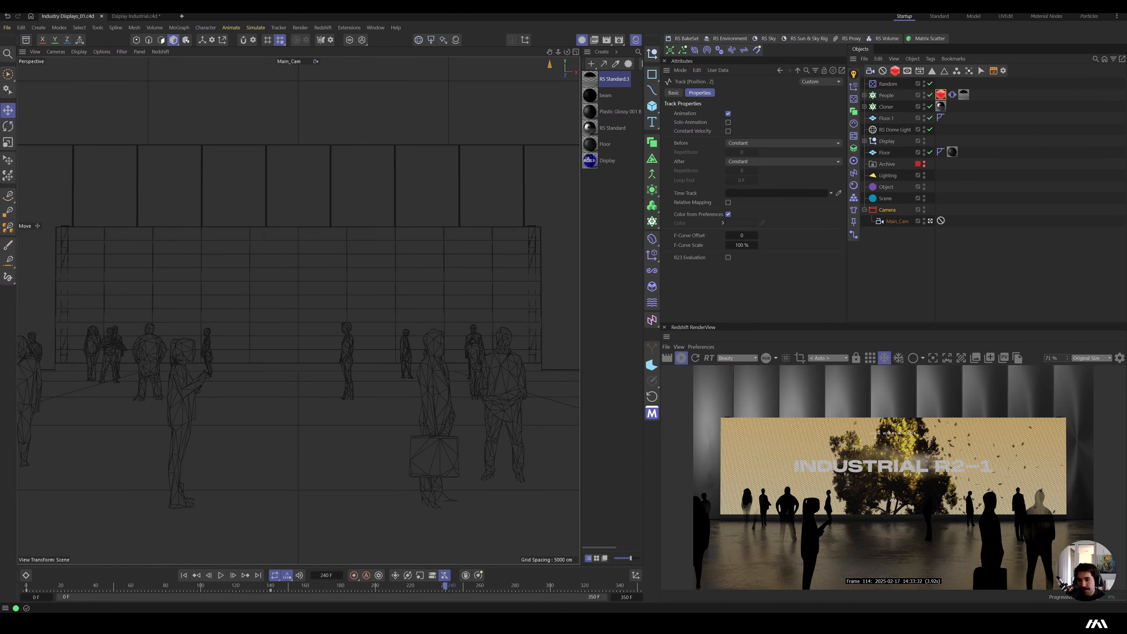
# Disable the People cloner and duplicate Main_Cam as an unprotected, active camera named Ver2.
pyautogui.click(930, 95)
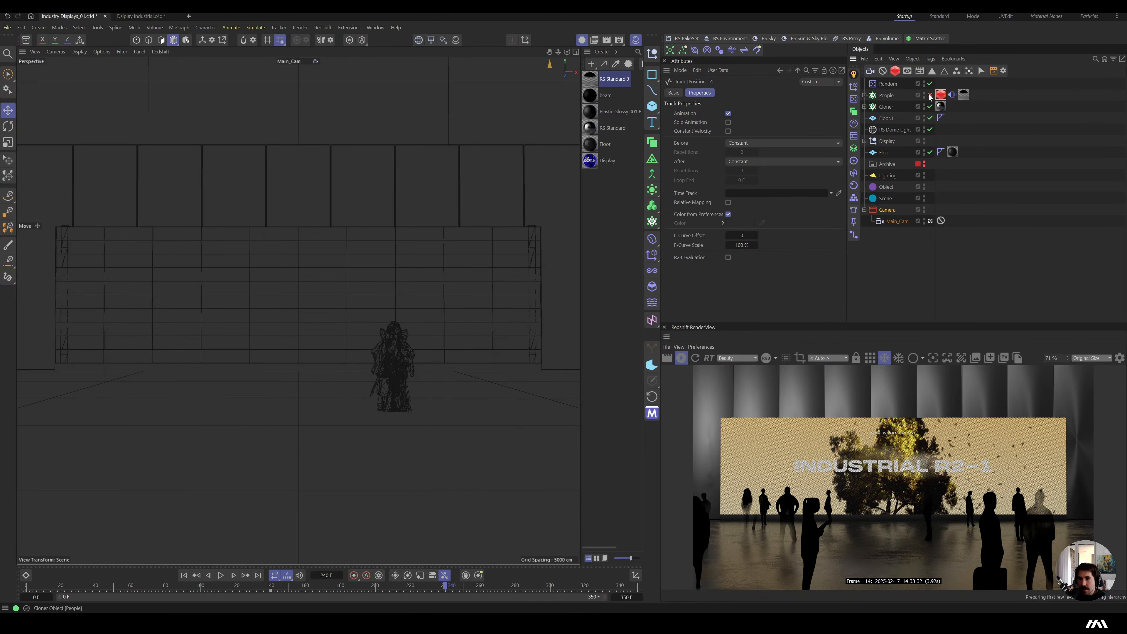
pyautogui.click(897, 221)
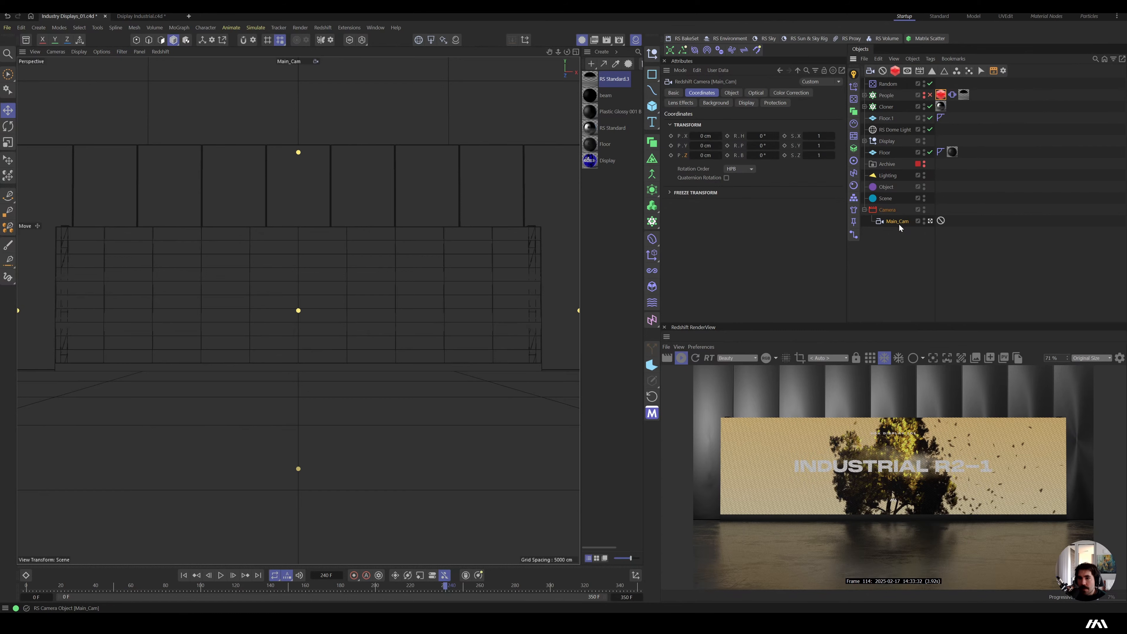
pyautogui.keyDown('ctrl'); pyautogui.moveTo(899, 223); pyautogui.dragTo(907, 217); pyautogui.keyUp('ctrl')
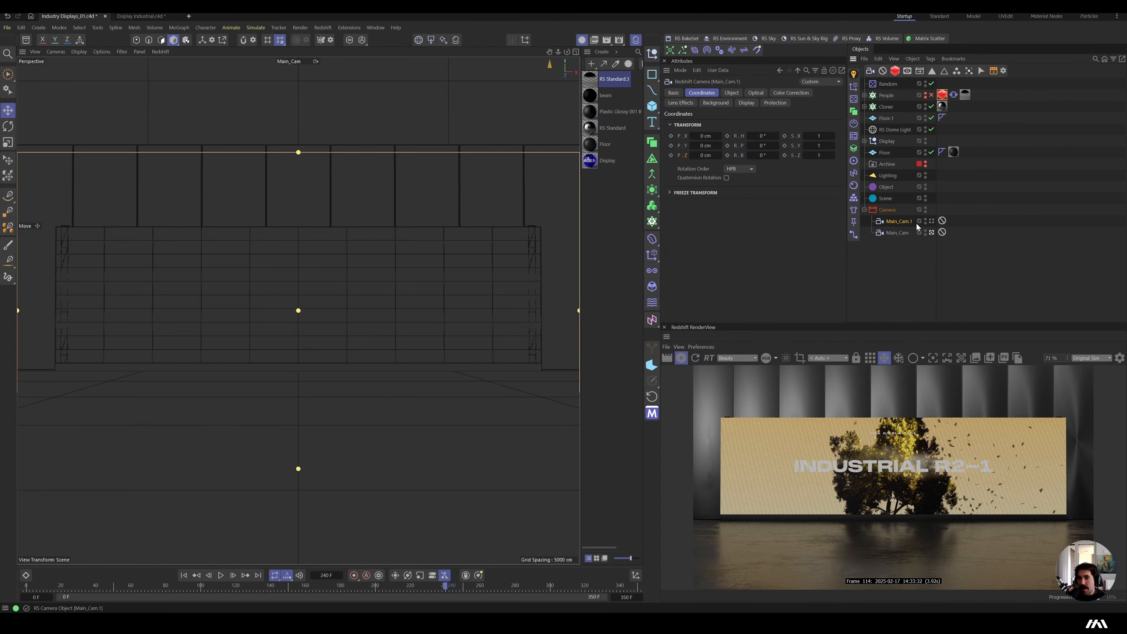
pyautogui.click(942, 221)
pyautogui.press('Delete')
pyautogui.click(931, 221)
pyautogui.doubleClick(901, 221)
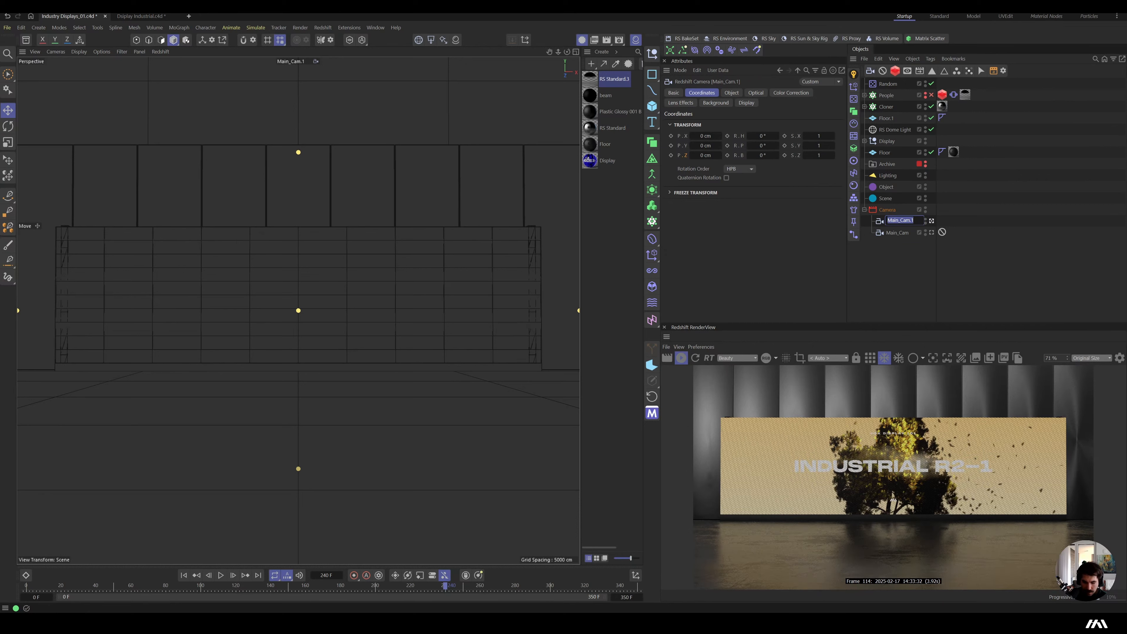
pyautogui.press('Return')
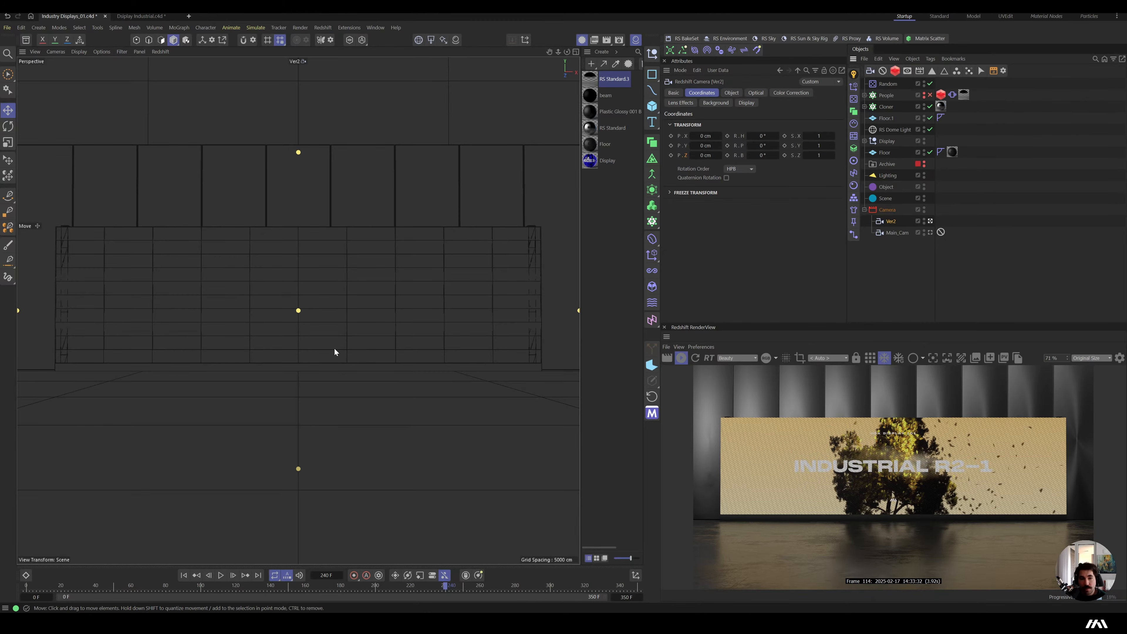
# Duplicate the Display group to about -938 cm in Z and rotate the copy around to face the original display.
pyautogui.keyDown('alt'); pyautogui.moveTo(333, 348); pyautogui.dragTo(325, 376); pyautogui.keyUp('alt')
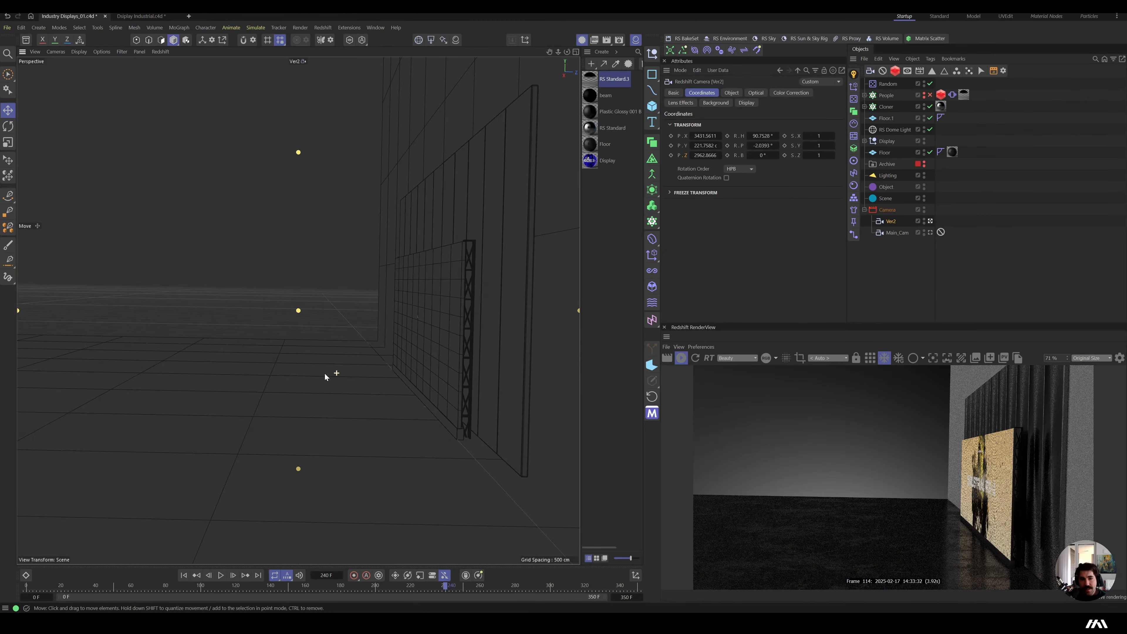
pyautogui.keyDown('alt'); pyautogui.moveTo(325, 374); pyautogui.dragTo(387, 369, button='middle'); pyautogui.keyUp('alt')
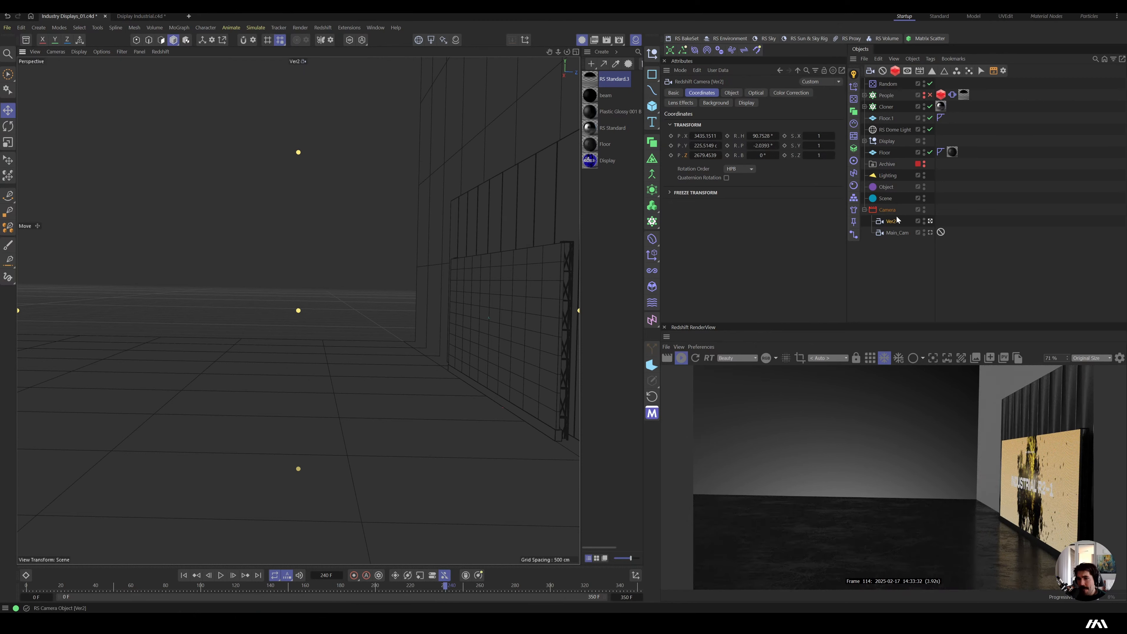
pyautogui.click(886, 140)
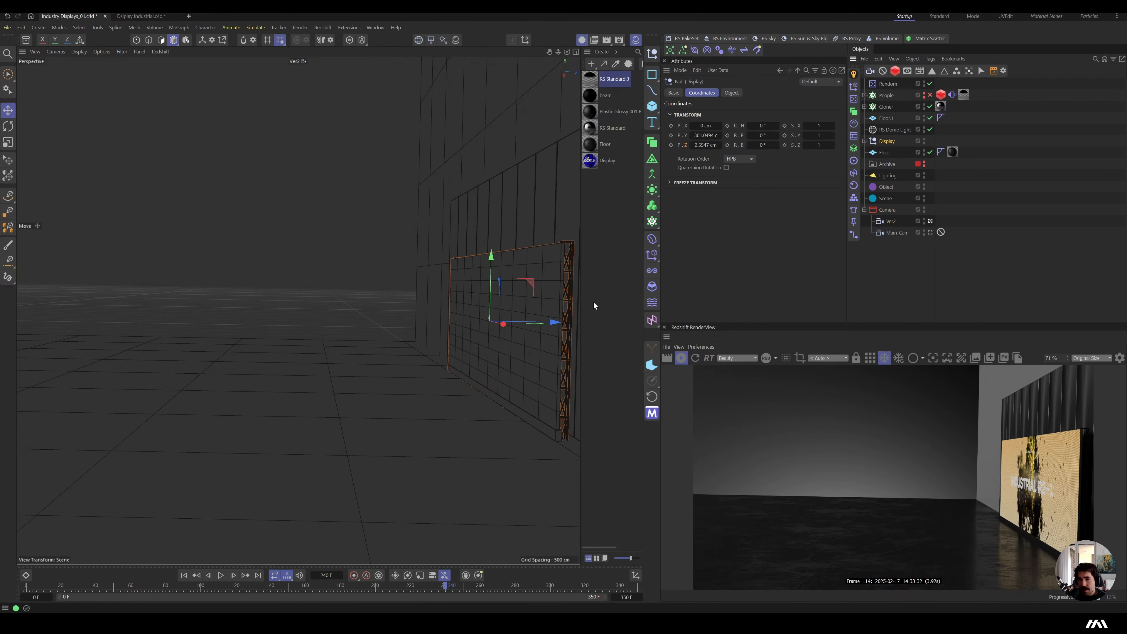
pyautogui.moveTo(552, 321); pyautogui.dragTo(314, 345)
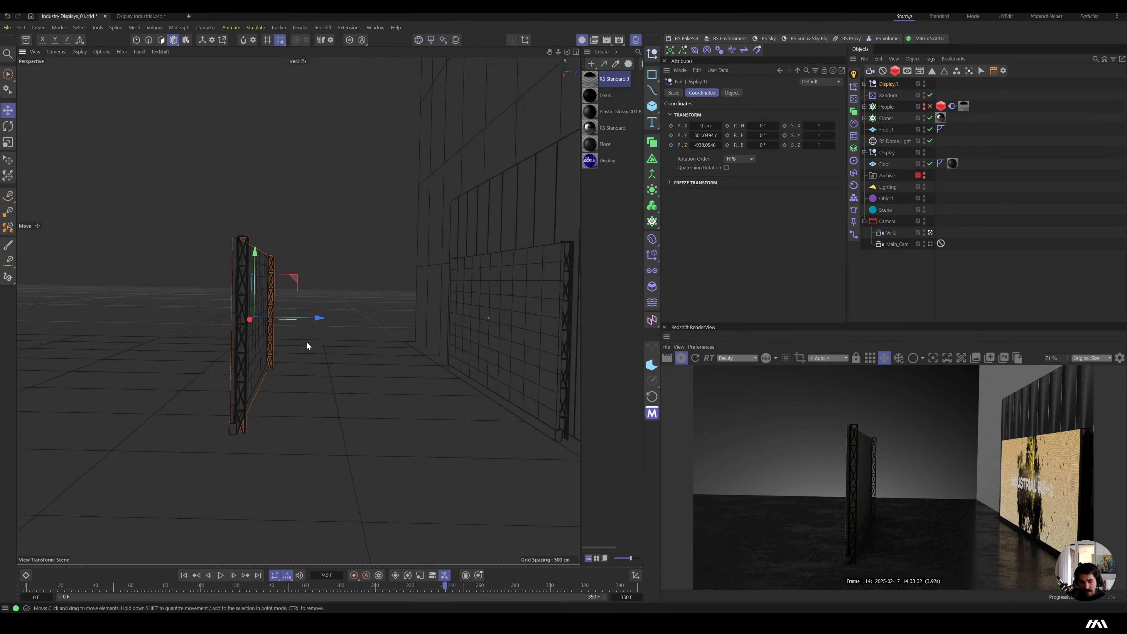
pyautogui.hotkey('ctrl', 'c')
pyautogui.hotkey('ctrl', 'v')
pyautogui.press('r')
pyautogui.moveTo(237, 318); pyautogui.dragTo(437, 302)
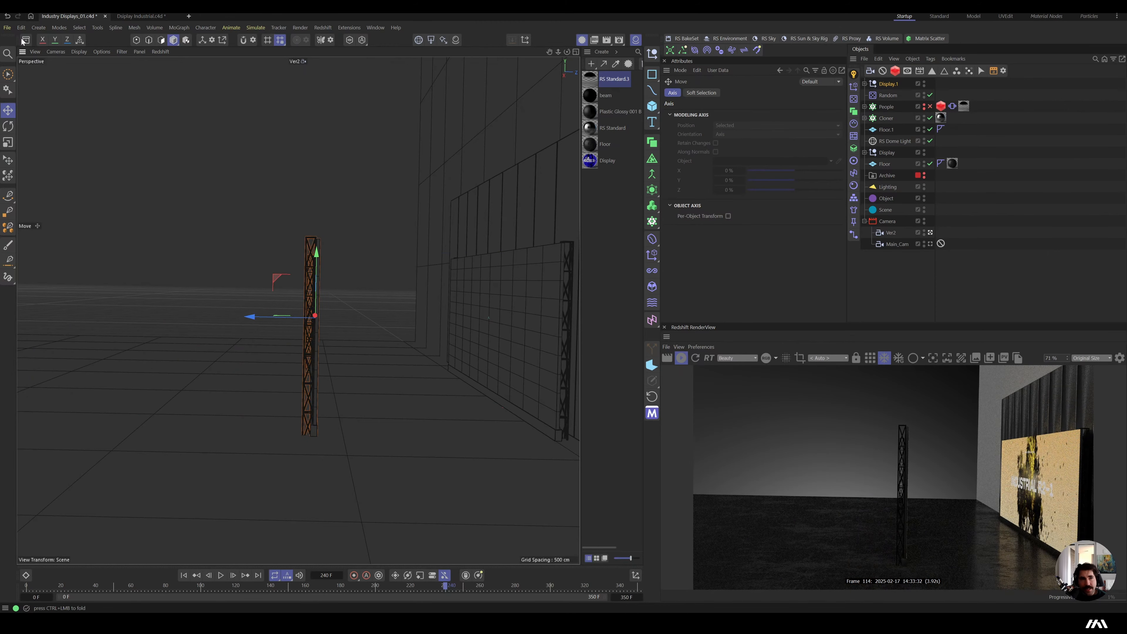
# Clear the asset search and bring the Porsche 911 model from the Cars category of HKA MODELS into the scene.
pyautogui.click(25, 40)
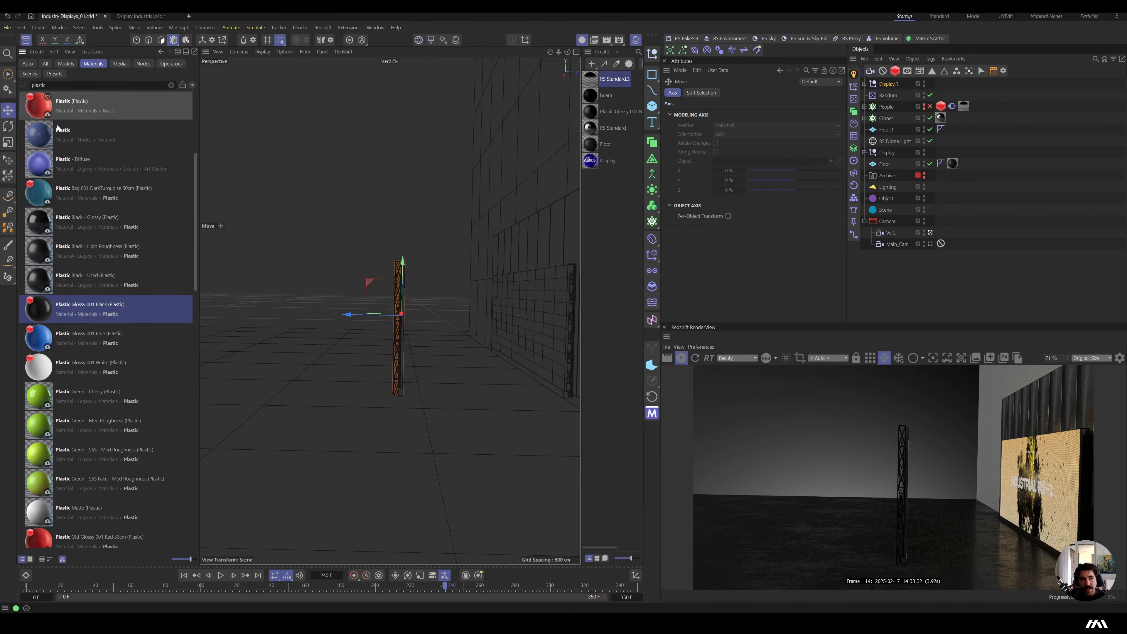
pyautogui.click(27, 64)
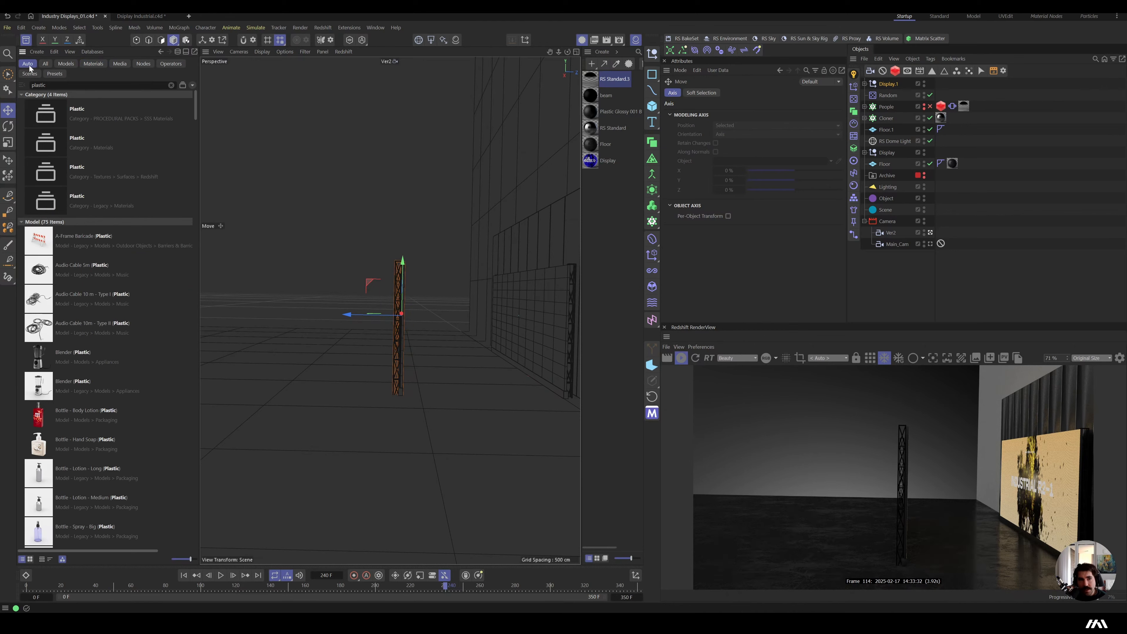
pyautogui.click(170, 85)
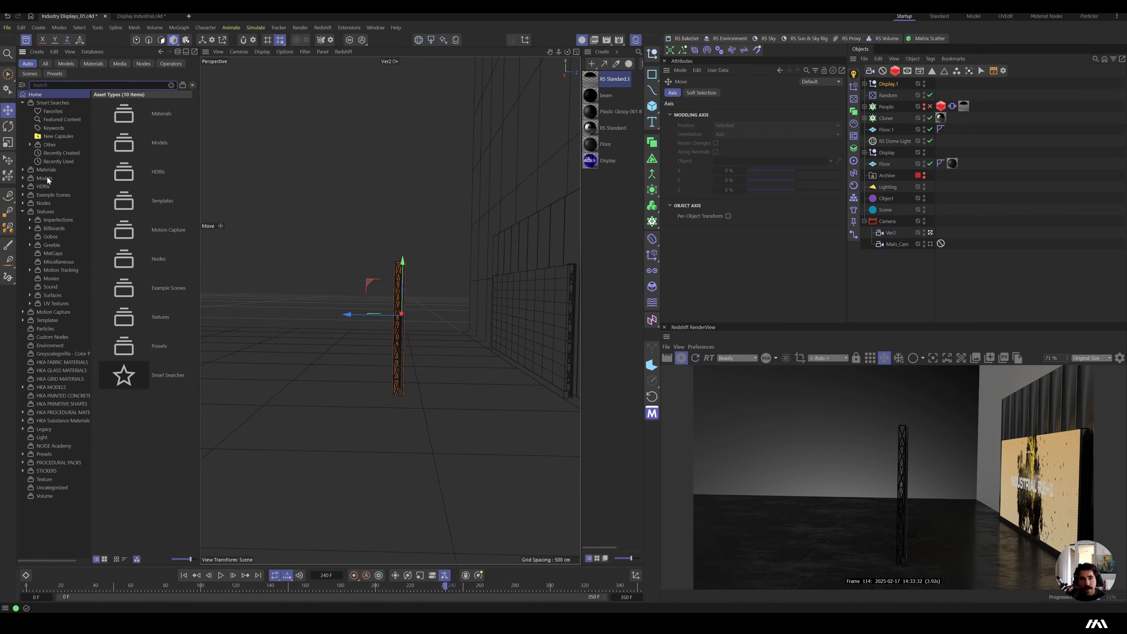
pyautogui.click(49, 387)
pyautogui.click(131, 134)
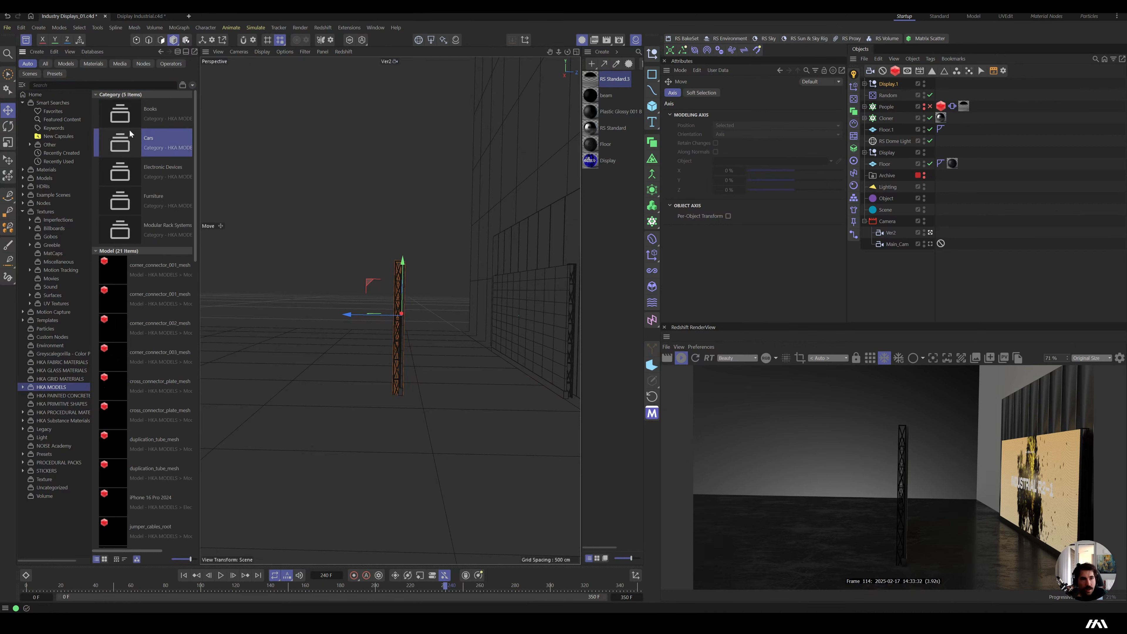
pyautogui.doubleClick(130, 134)
pyautogui.moveTo(120, 116); pyautogui.dragTo(469, 373)
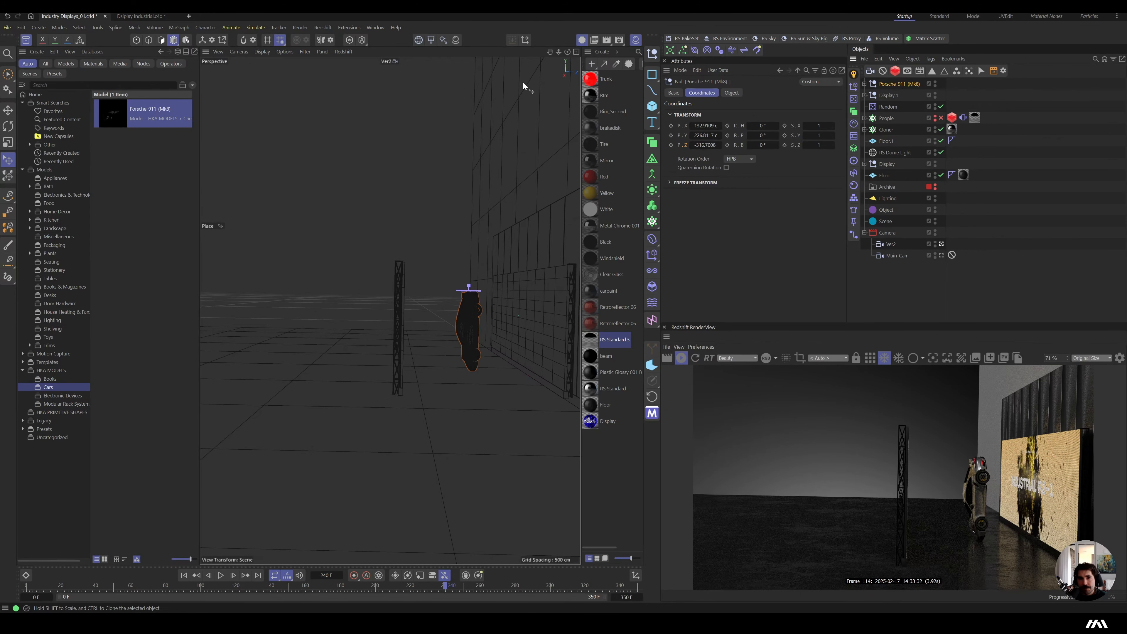
# Place the Porsche upright on the floor between the two displays, with the Place tool's up direction set to -Z.
pyautogui.click(7, 160)
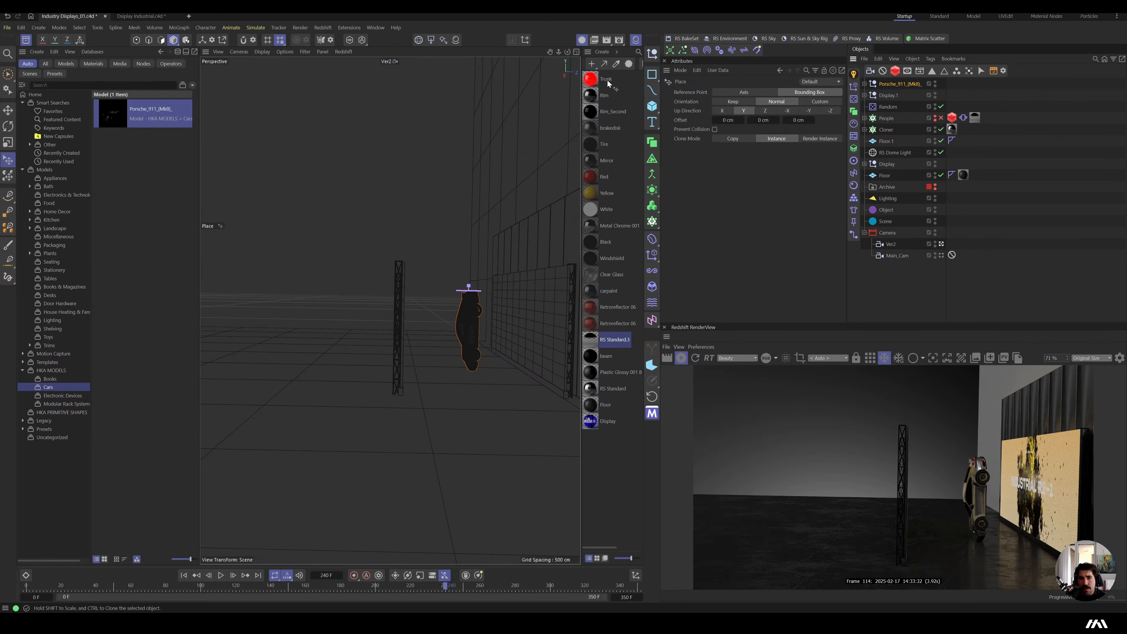
pyautogui.click(829, 111)
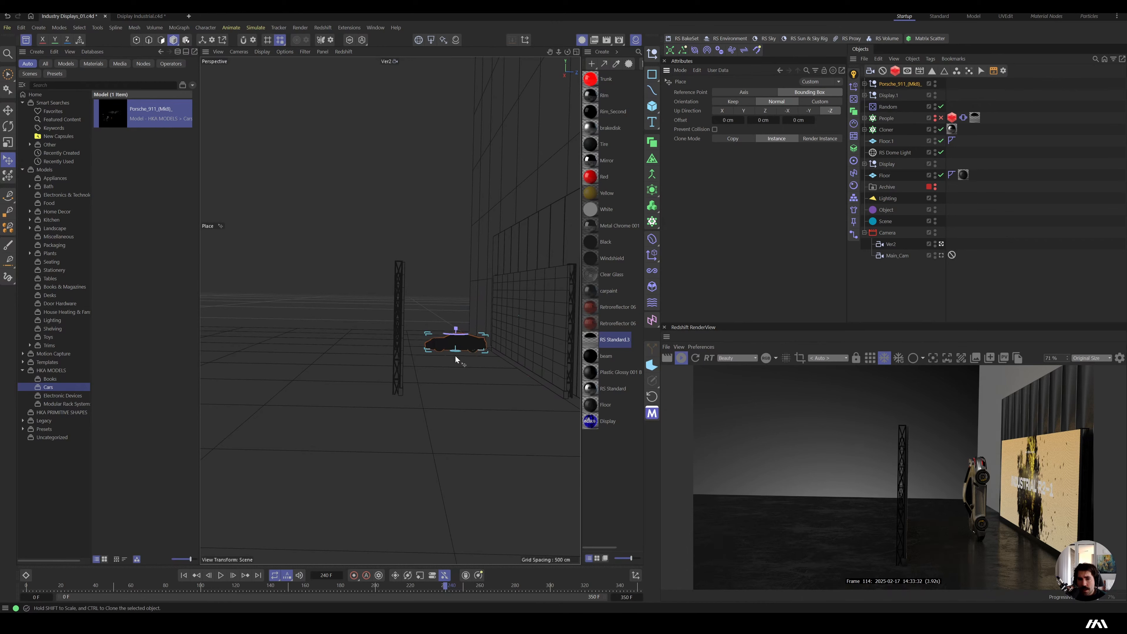
pyautogui.moveTo(455, 360); pyautogui.dragTo(528, 358)
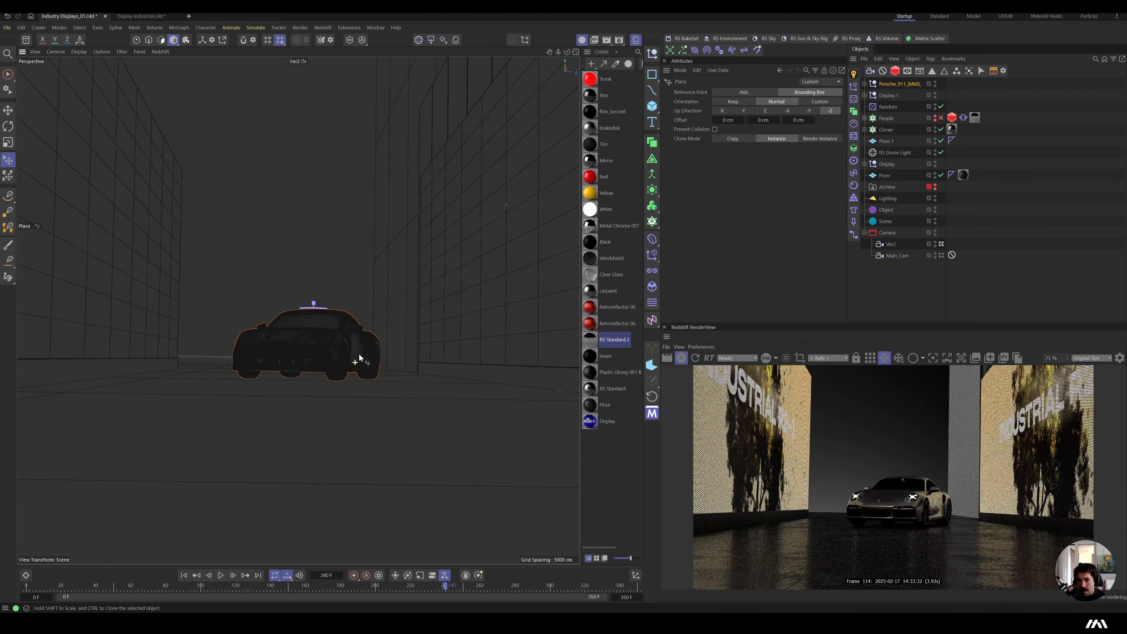
# Move the duplicated display, Display.1, along Z closer to the Porsche to narrow the gap between the displays.
pyautogui.keyDown('alt'); pyautogui.moveTo(358, 353); pyautogui.dragTo(338, 368); pyautogui.keyUp('alt')
pyautogui.keyDown('alt'); pyautogui.moveTo(338, 367); pyautogui.dragTo(302, 394, button='right'); pyautogui.keyUp('alt')
pyautogui.keyDown('alt'); pyautogui.moveTo(325, 347); pyautogui.dragTo(321, 382); pyautogui.keyUp('alt')
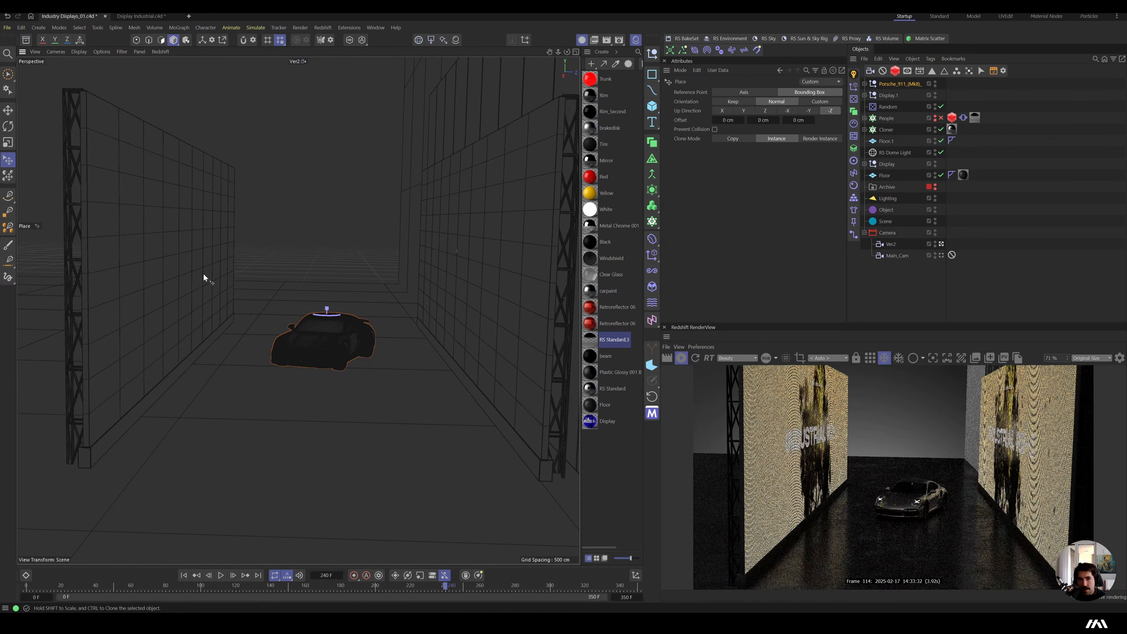
pyautogui.click(202, 272)
pyautogui.press('e')
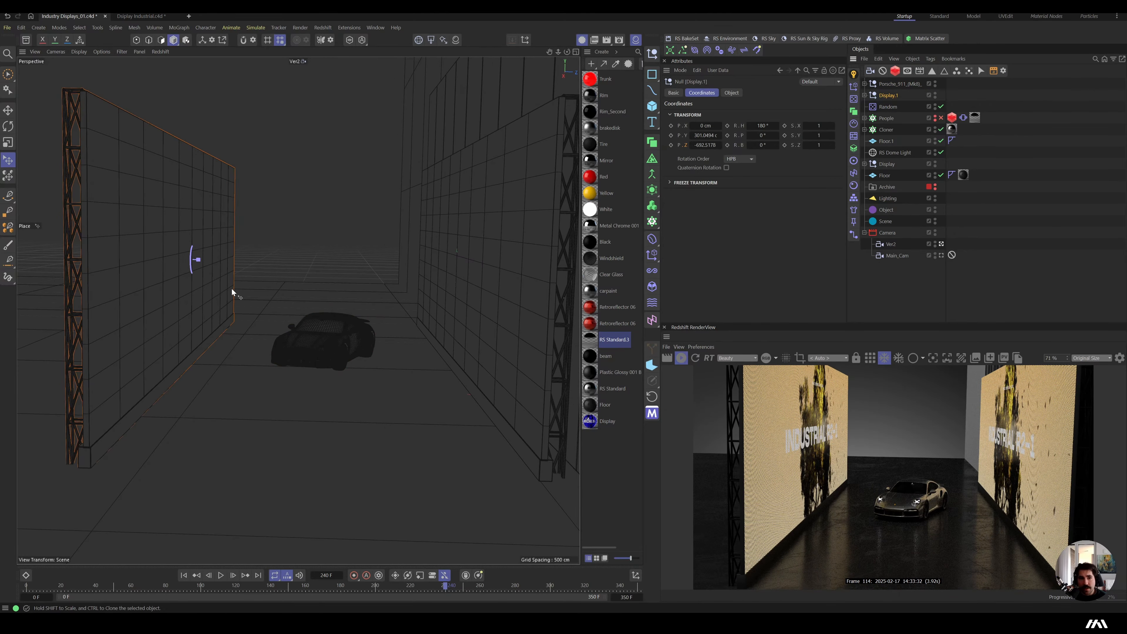
pyautogui.moveTo(128, 251); pyautogui.dragTo(214, 275)
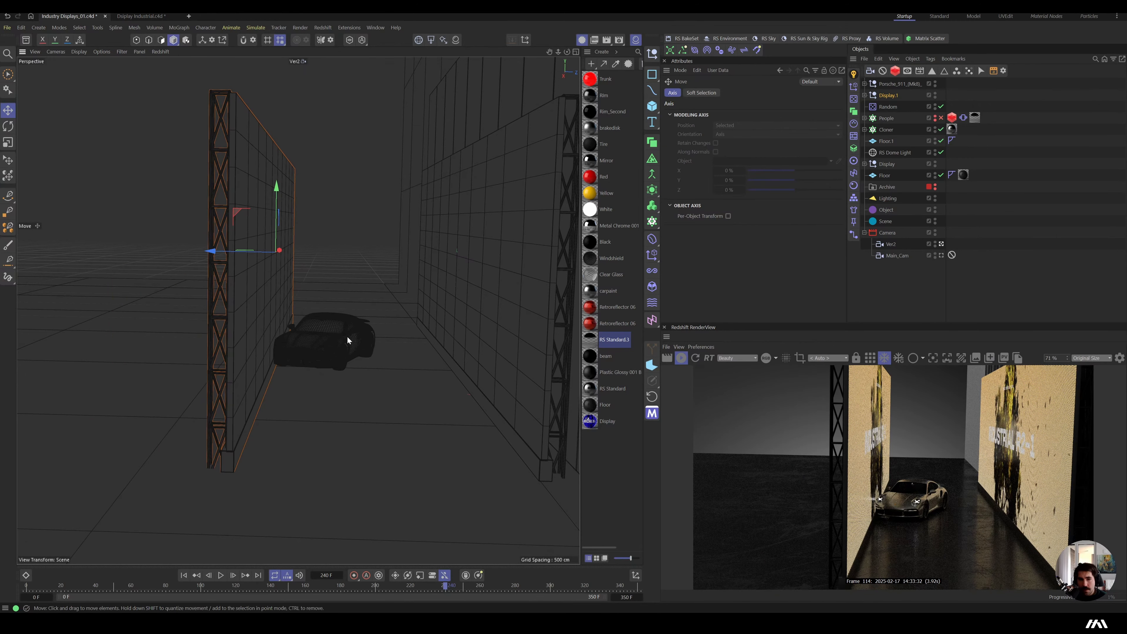
# Shift the Porsche across the floor to sit between the two facing displays.
pyautogui.click(366, 339)
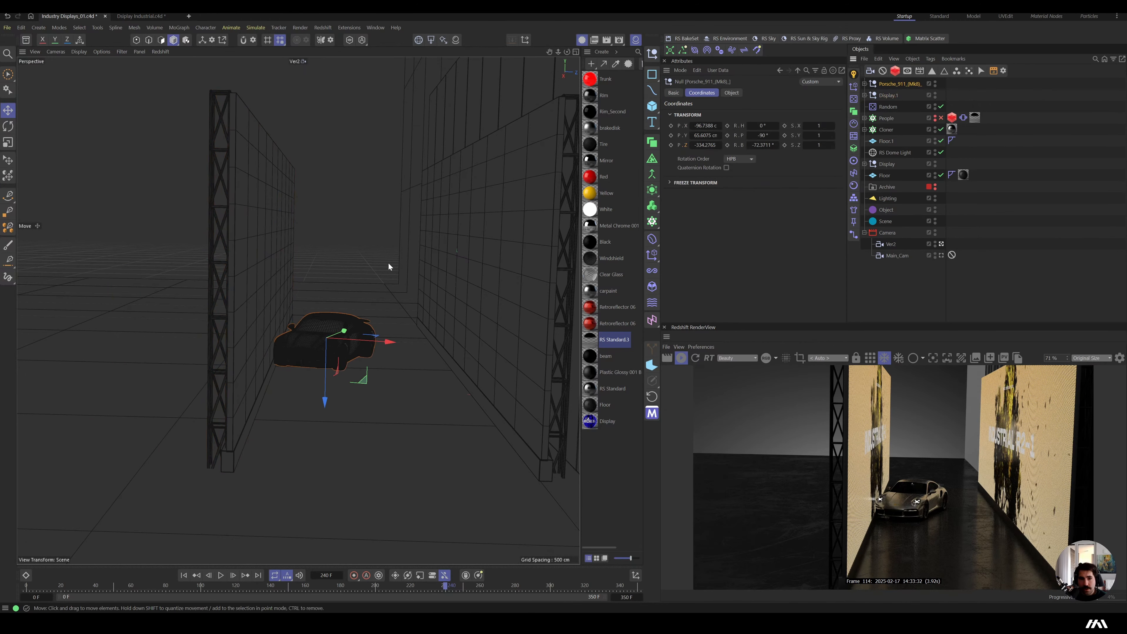
pyautogui.moveTo(393, 344)
pyautogui.mouseDown()
pyautogui.moveTo(427, 346)
pyautogui.moveTo(398, 355)
pyautogui.mouseUp()
pyautogui.scroll(3, 422, 347)
pyautogui.keyDown('alt'); pyautogui.moveTo(399, 355); pyautogui.dragTo(398, 375, button='middle'); pyautogui.keyUp('alt')
pyautogui.keyDown('alt'); pyautogui.moveTo(397, 375); pyautogui.dragTo(389, 367); pyautogui.keyUp('alt')
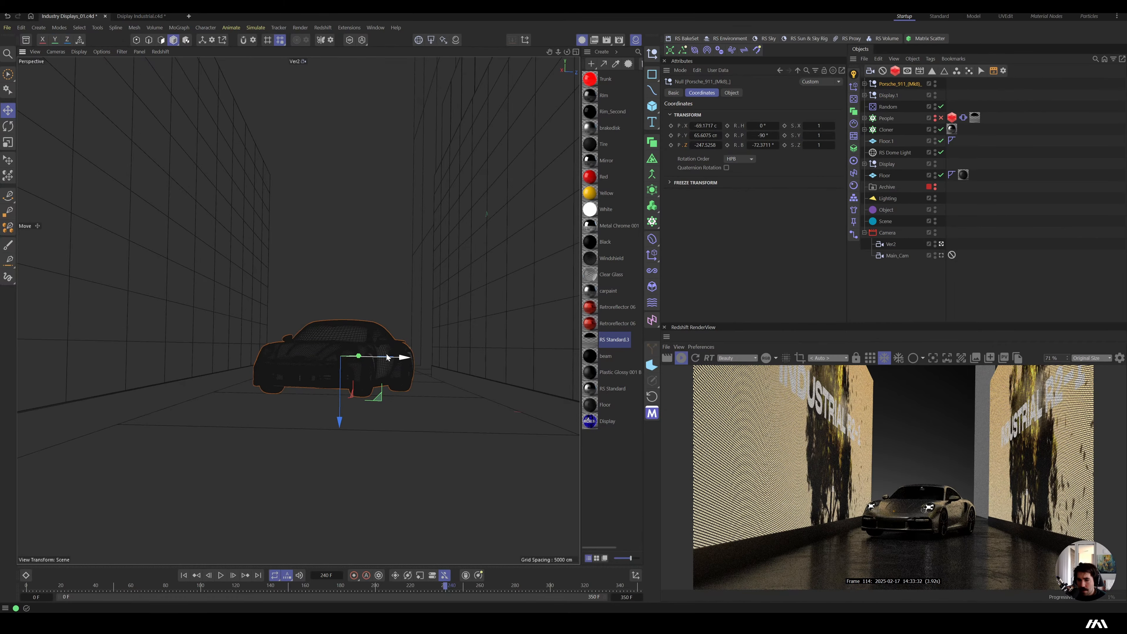
pyautogui.press('e')
pyautogui.moveTo(405, 362); pyautogui.dragTo(467, 368)
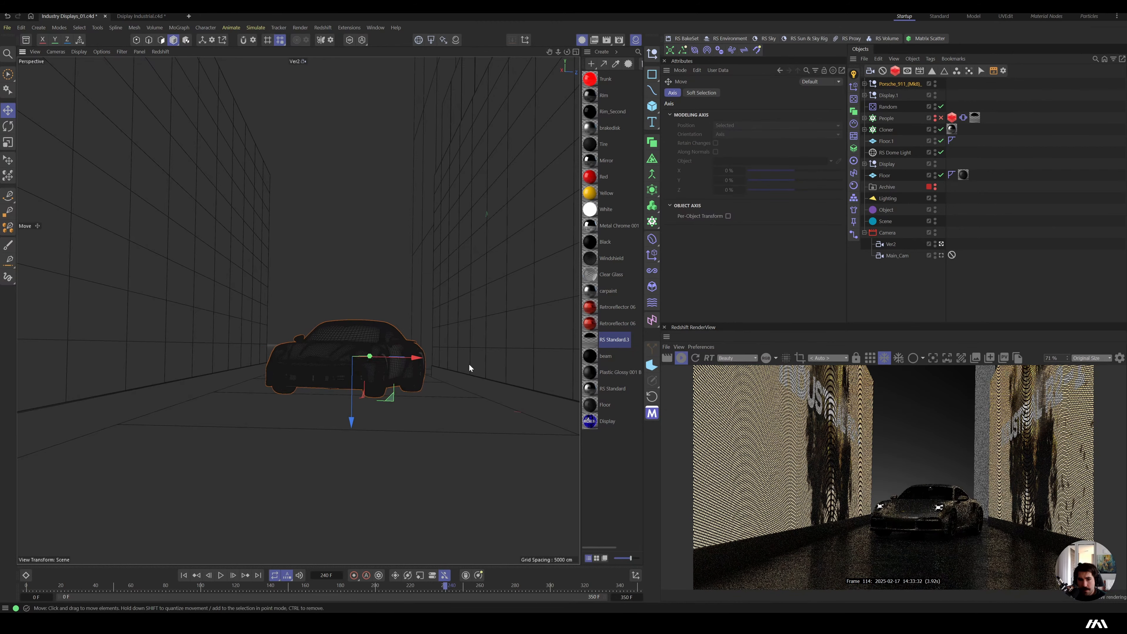
# Rotate the Porsche around its vertical axis to a three-quarter front view showing its side.
pyautogui.press('r')
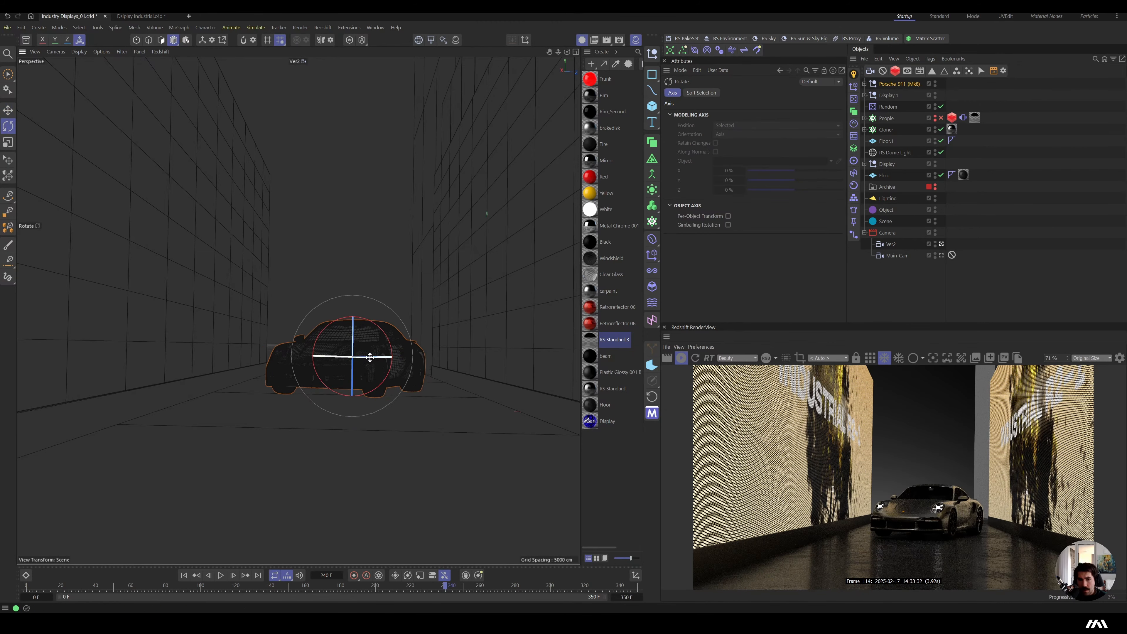
pyautogui.moveTo(372, 357); pyautogui.dragTo(433, 367)
pyautogui.moveTo(432, 367); pyautogui.dragTo(433, 371)
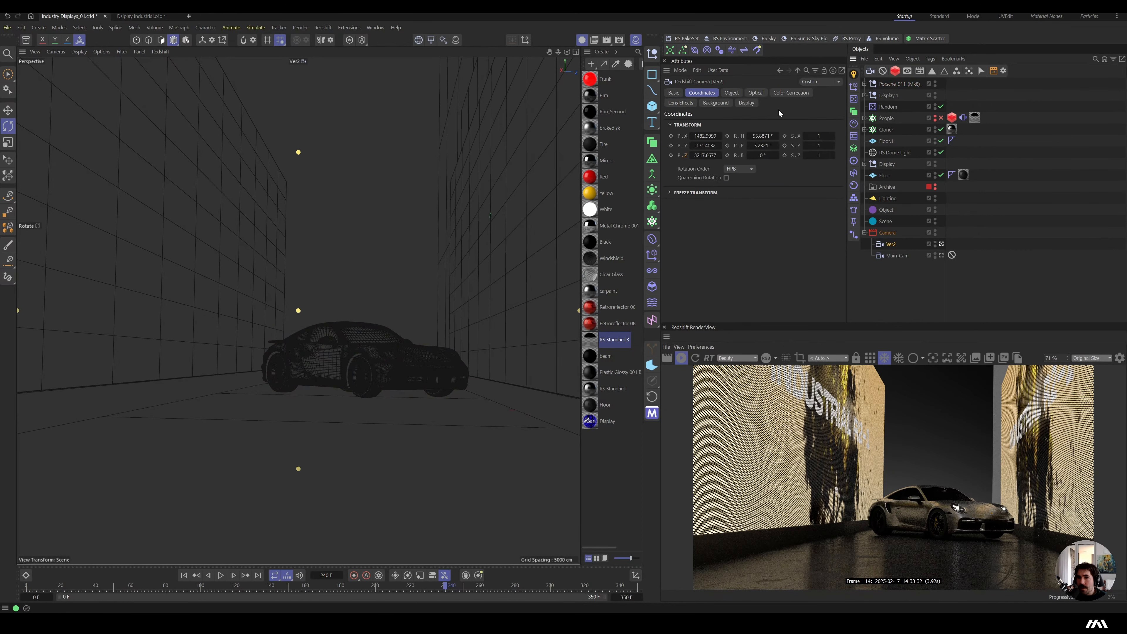
# Set the Ver2 camera's focal length to 16 mm, frame the Porsche close from a low front angle and go to frame 130.
pyautogui.click(730, 94)
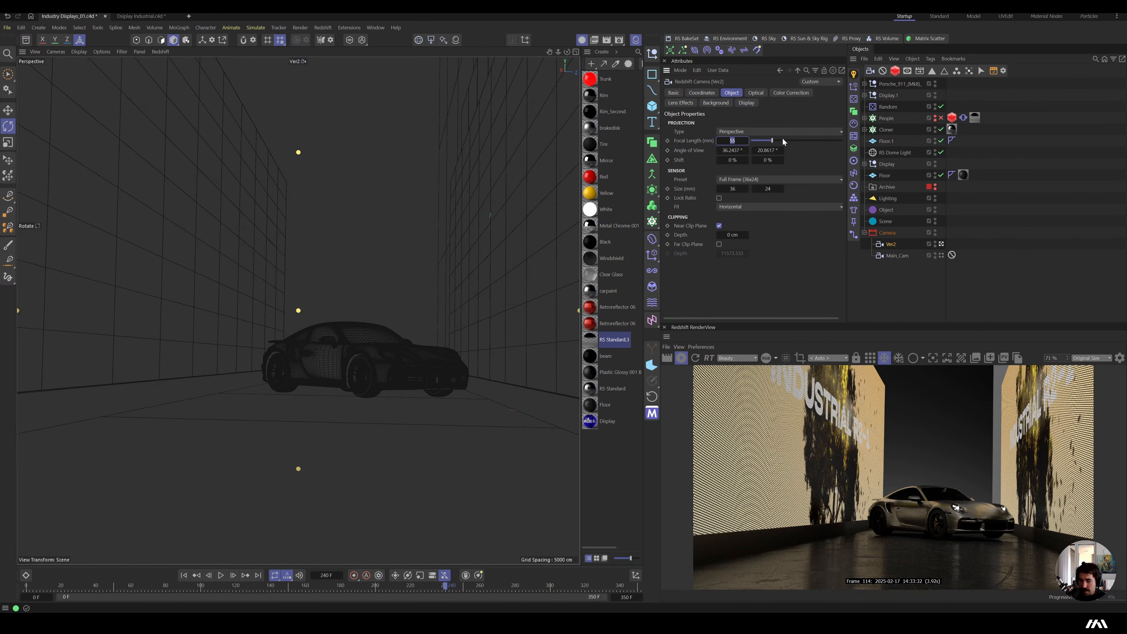
pyautogui.write('216')
pyautogui.press('Return')
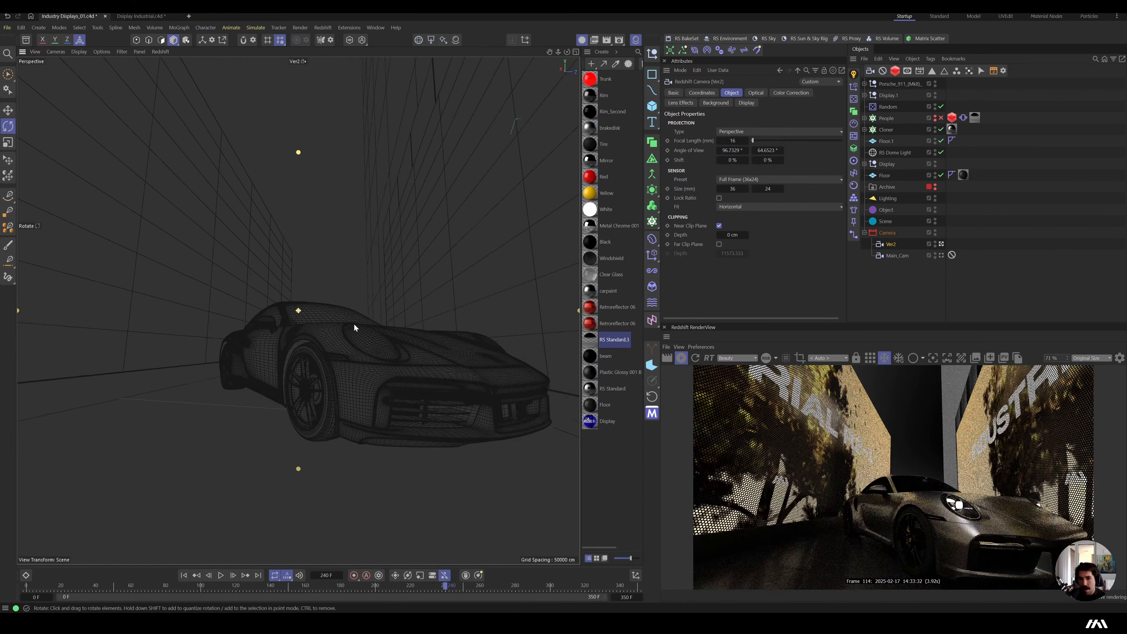
pyautogui.keyDown('alt'); pyautogui.moveTo(354, 324); pyautogui.dragTo(322, 313, button='right'); pyautogui.keyUp('alt')
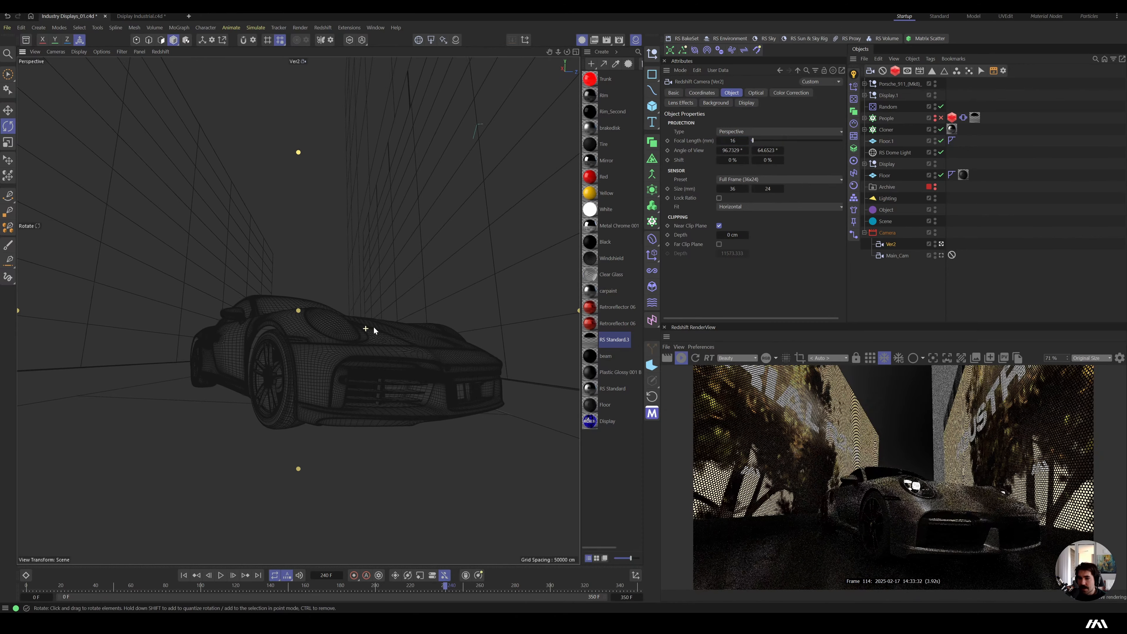
pyautogui.keyDown('alt'); pyautogui.moveTo(373, 325); pyautogui.dragTo(389, 333); pyautogui.keyUp('alt')
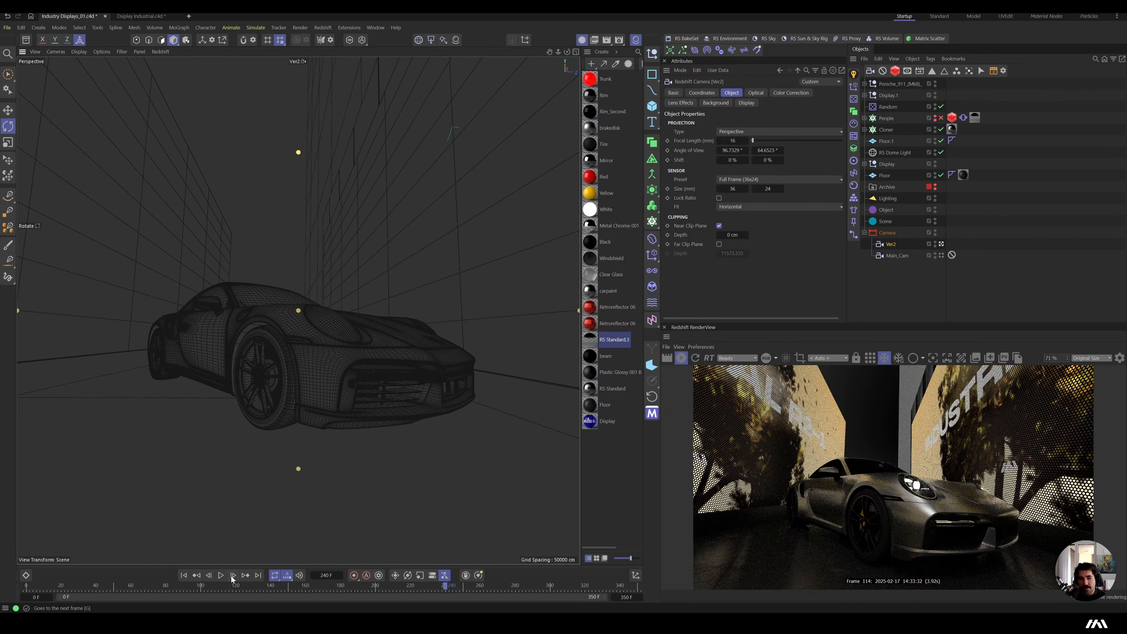
pyautogui.moveTo(215, 586); pyautogui.dragTo(252, 590)
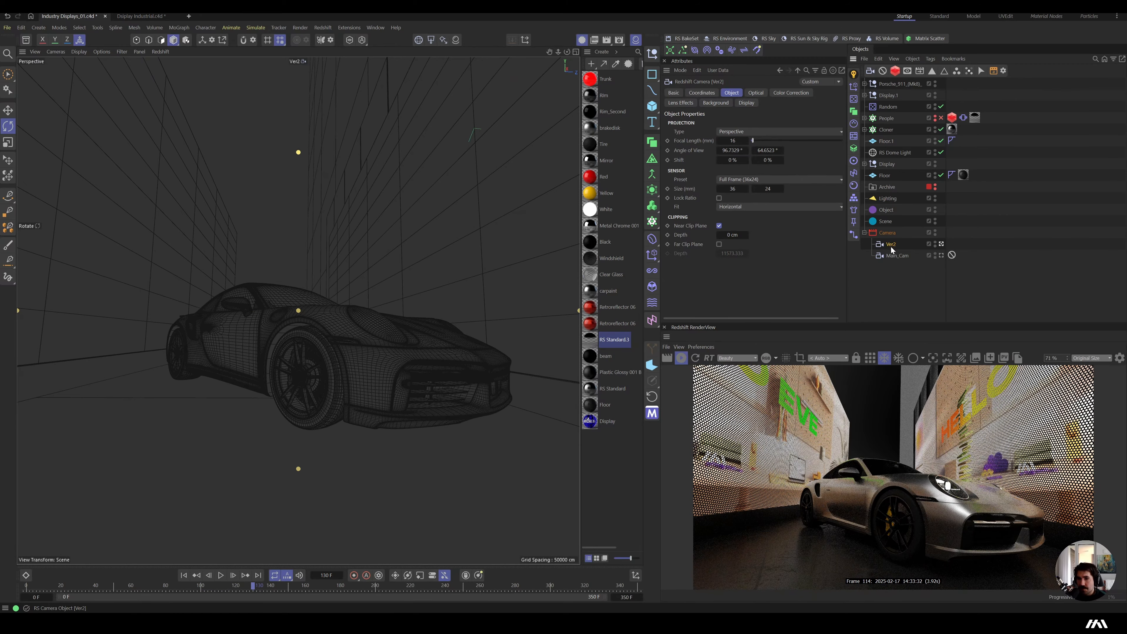
# Check the Camera null's position track in the dope sheet and take Ver2 out of the Camera null.
pyautogui.click(26, 575)
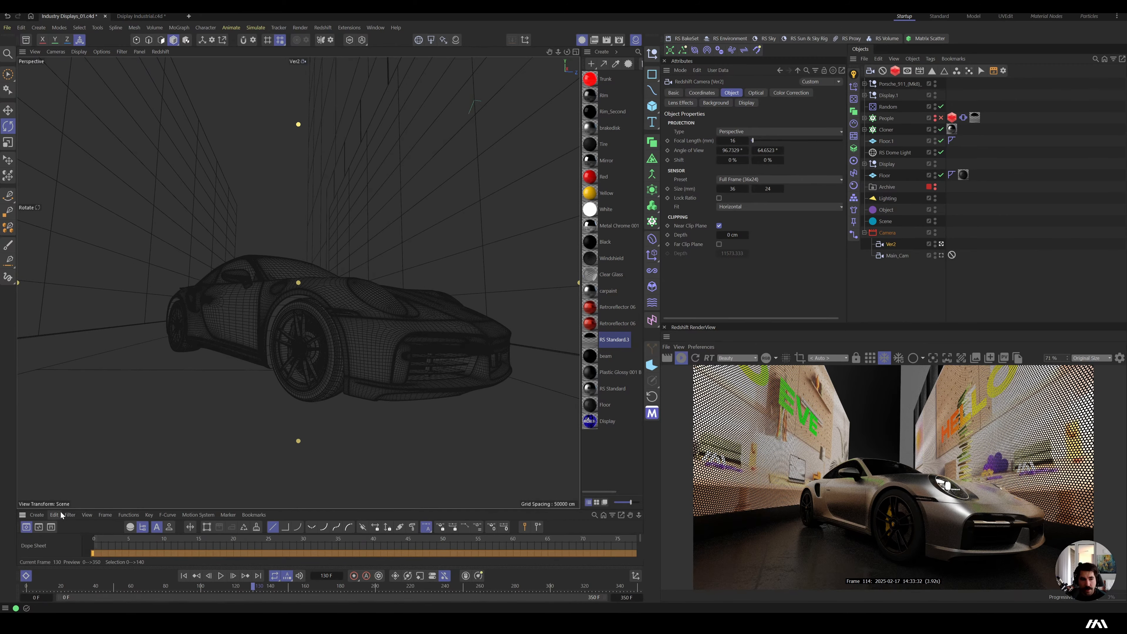
pyautogui.moveTo(61, 509); pyautogui.dragTo(97, 261)
pyautogui.click(50, 361)
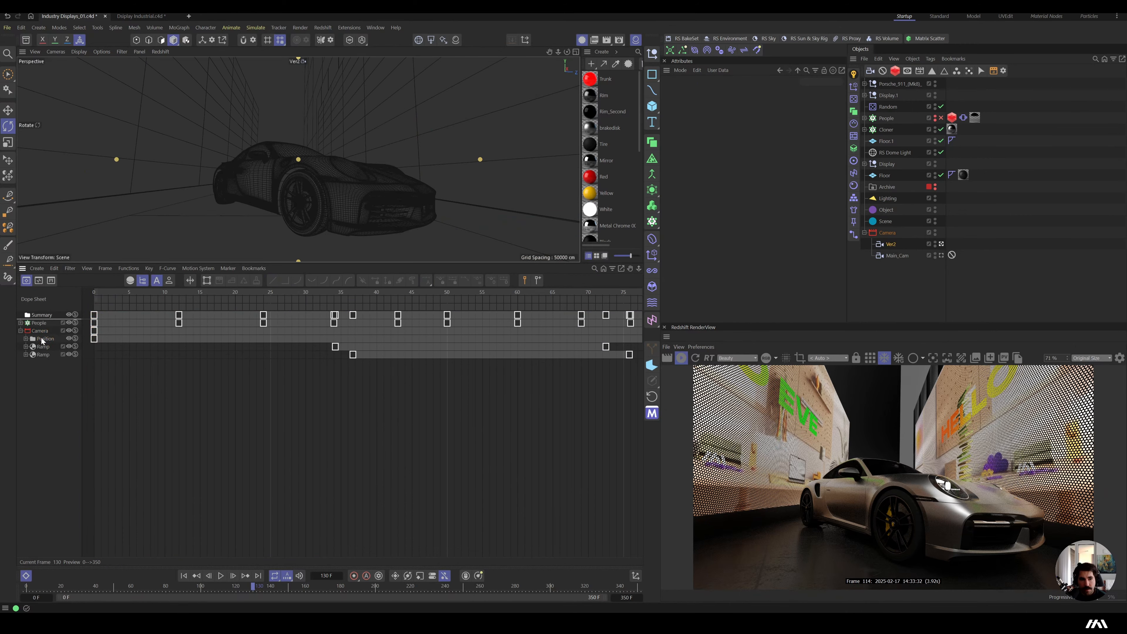
pyautogui.click(26, 340)
pyautogui.click(28, 332)
pyautogui.click(20, 331)
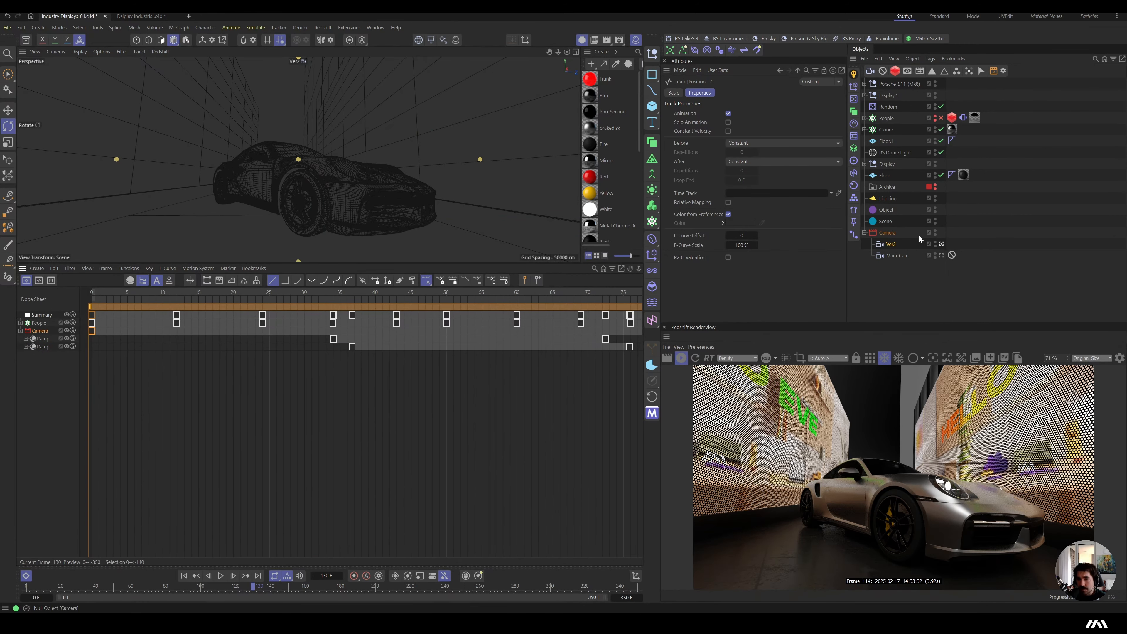
pyautogui.moveTo(901, 229); pyautogui.dragTo(901, 228)
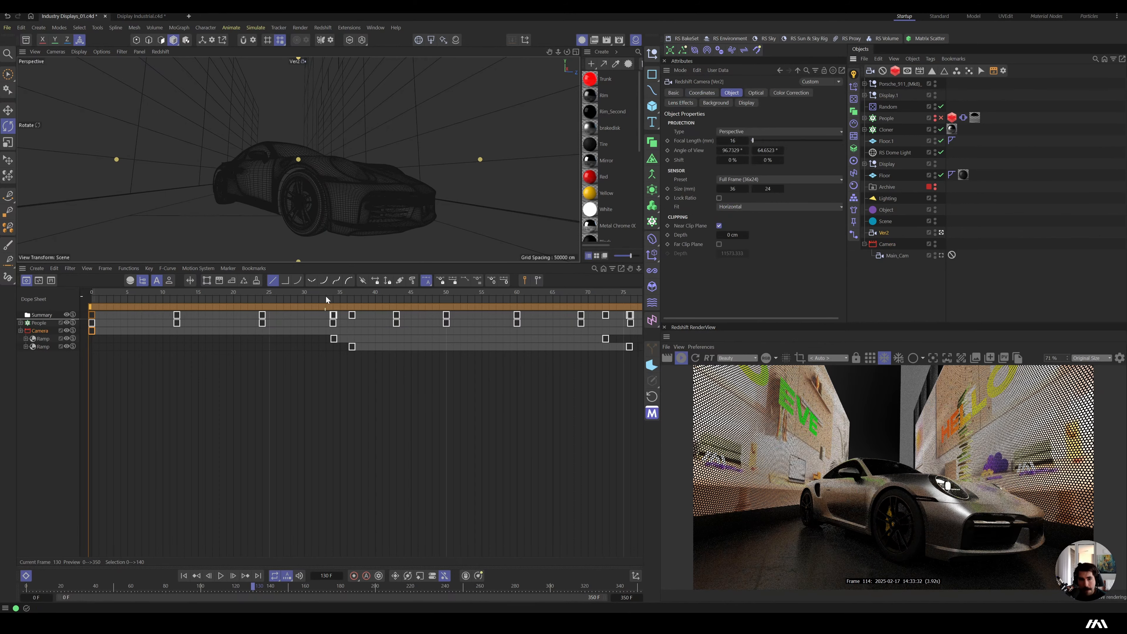
pyautogui.click(25, 576)
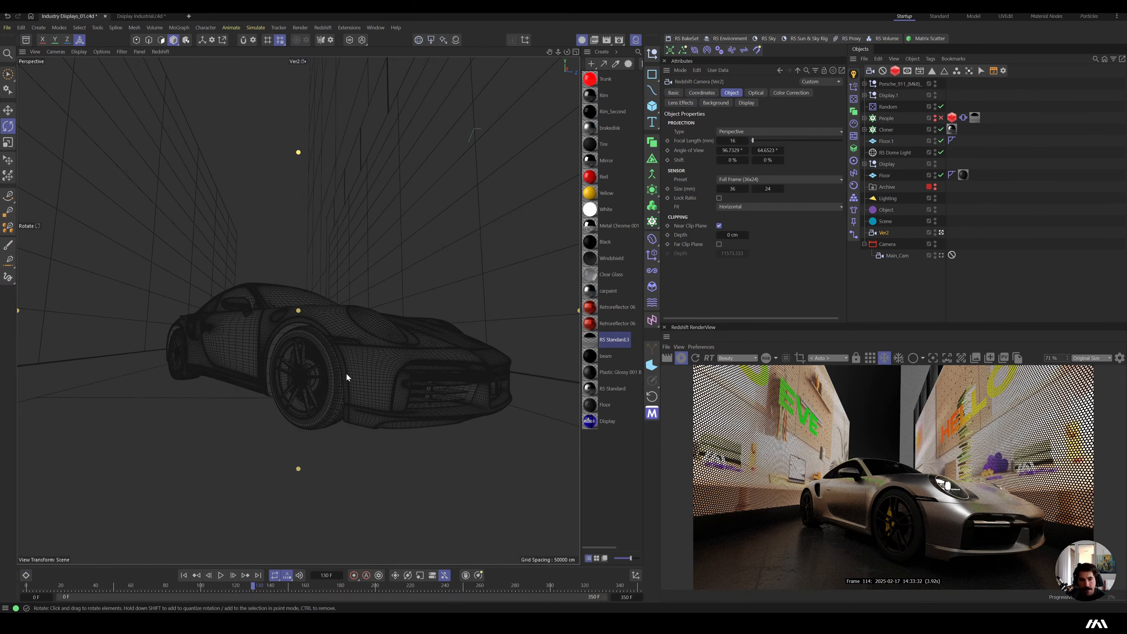
# Reframe the Porsche through Ver2 and delete the Floor.1 plane standing behind the displays.
pyautogui.keyDown('alt'); pyautogui.moveTo(346, 372); pyautogui.dragTo(362, 363, button='right'); pyautogui.keyUp('alt')
pyautogui.keyDown('alt'); pyautogui.moveTo(361, 363); pyautogui.dragTo(347, 359); pyautogui.keyUp('alt')
pyautogui.keyDown('alt'); pyautogui.moveTo(347, 359); pyautogui.dragTo(332, 359, button='right'); pyautogui.keyUp('alt')
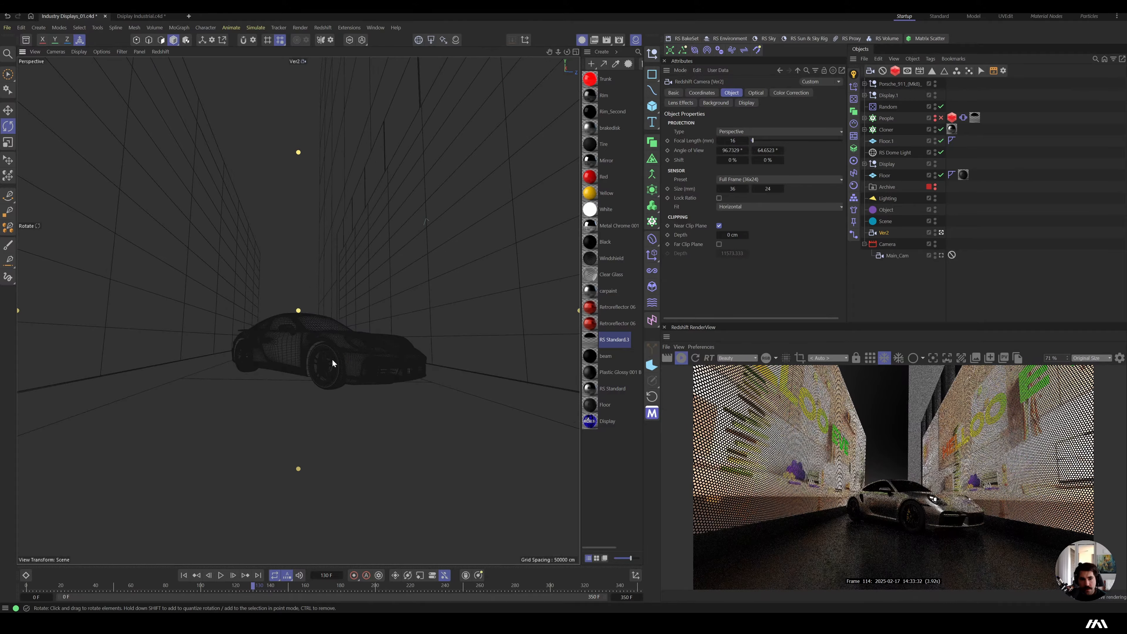
pyautogui.keyDown('alt'); pyautogui.moveTo(332, 358); pyautogui.dragTo(321, 357); pyautogui.keyUp('alt')
pyautogui.keyDown('alt'); pyautogui.moveTo(321, 357); pyautogui.dragTo(343, 353, button='right'); pyautogui.keyUp('alt')
pyautogui.click(366, 139)
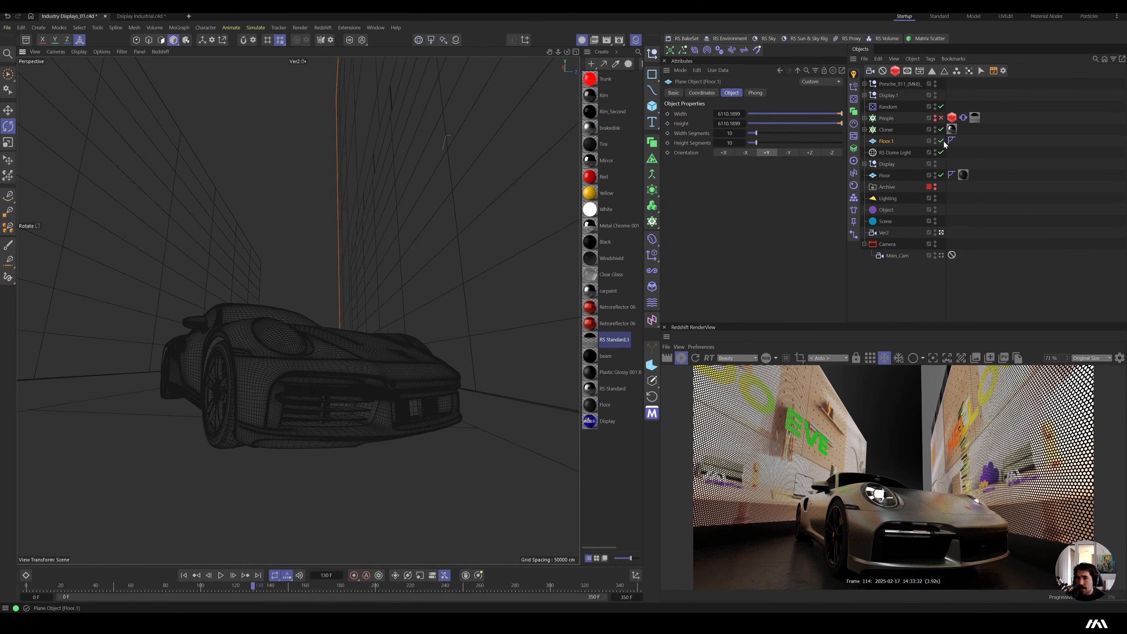
pyautogui.press('Delete')
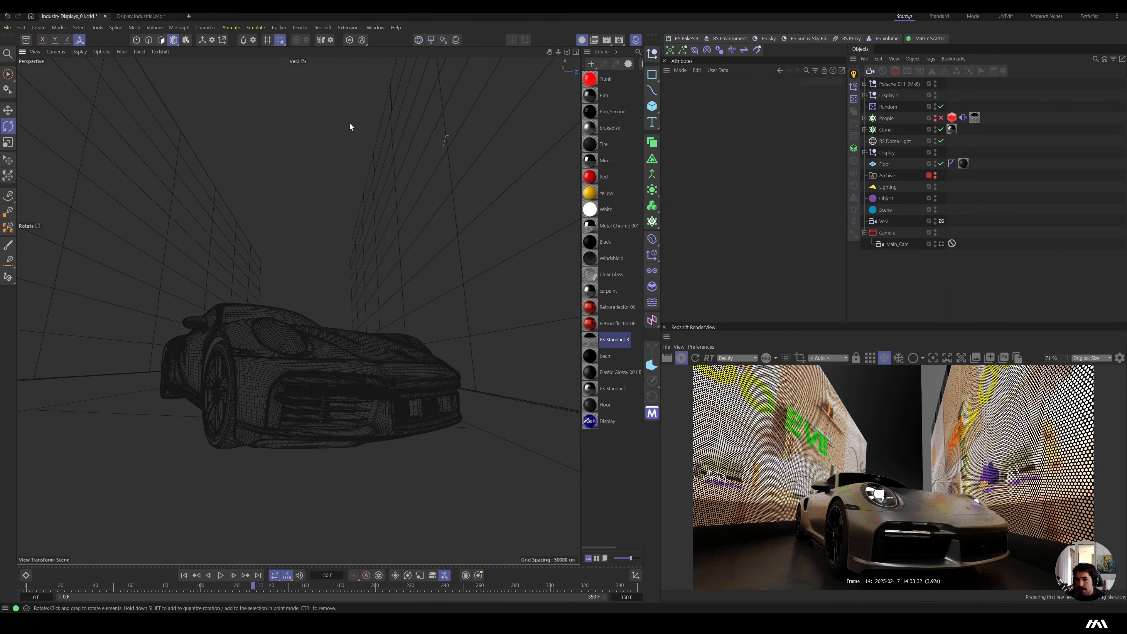
# Reframe Ver2 to a wider low shot of the Porsche between both displays at frame 75.
pyautogui.keyDown('alt'); pyautogui.moveTo(302, 380); pyautogui.dragTo(317, 373); pyautogui.keyUp('alt')
pyautogui.keyDown('alt'); pyautogui.moveTo(314, 374); pyautogui.dragTo(307, 399, button='right'); pyautogui.keyUp('alt')
pyautogui.keyDown('alt'); pyautogui.moveTo(304, 387); pyautogui.dragTo(305, 394); pyautogui.keyUp('alt')
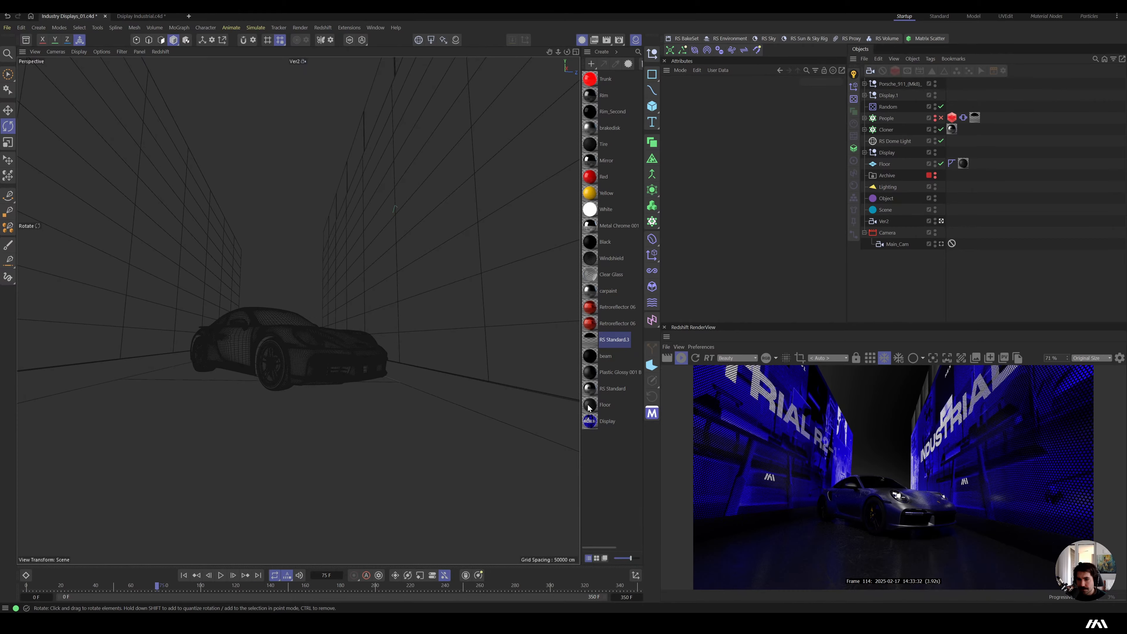
pyautogui.keyDown('alt'); pyautogui.moveTo(255, 347); pyautogui.dragTo(372, 312); pyautogui.keyUp('alt')
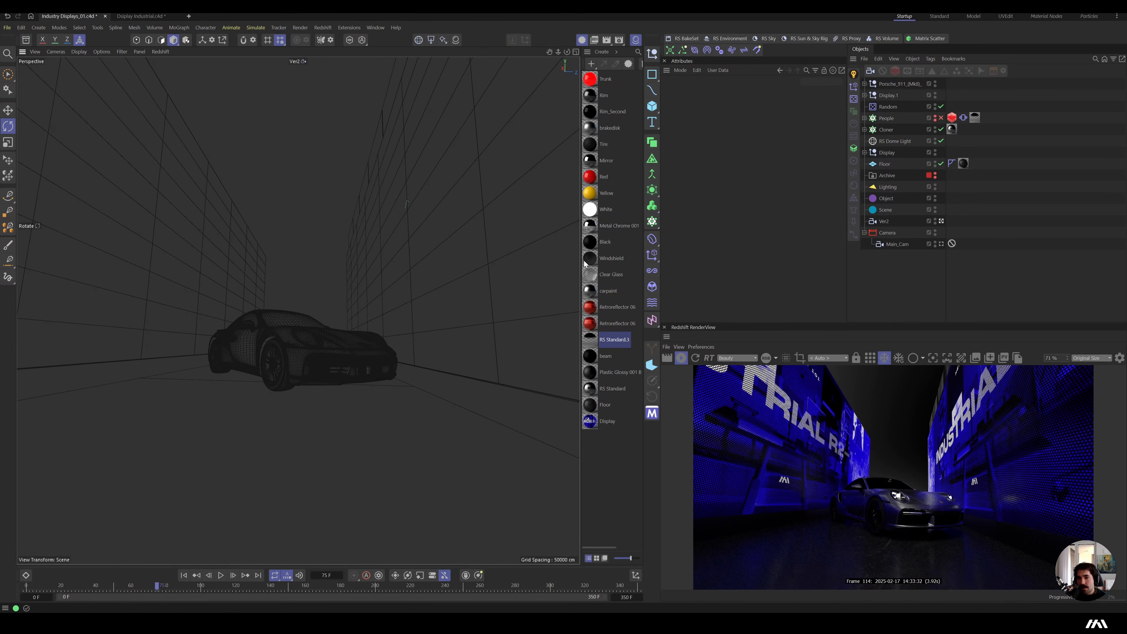
# Adjust the emission weight of the RS Standard node that carries the screen texture in the Display material.
pyautogui.doubleClick(590, 421)
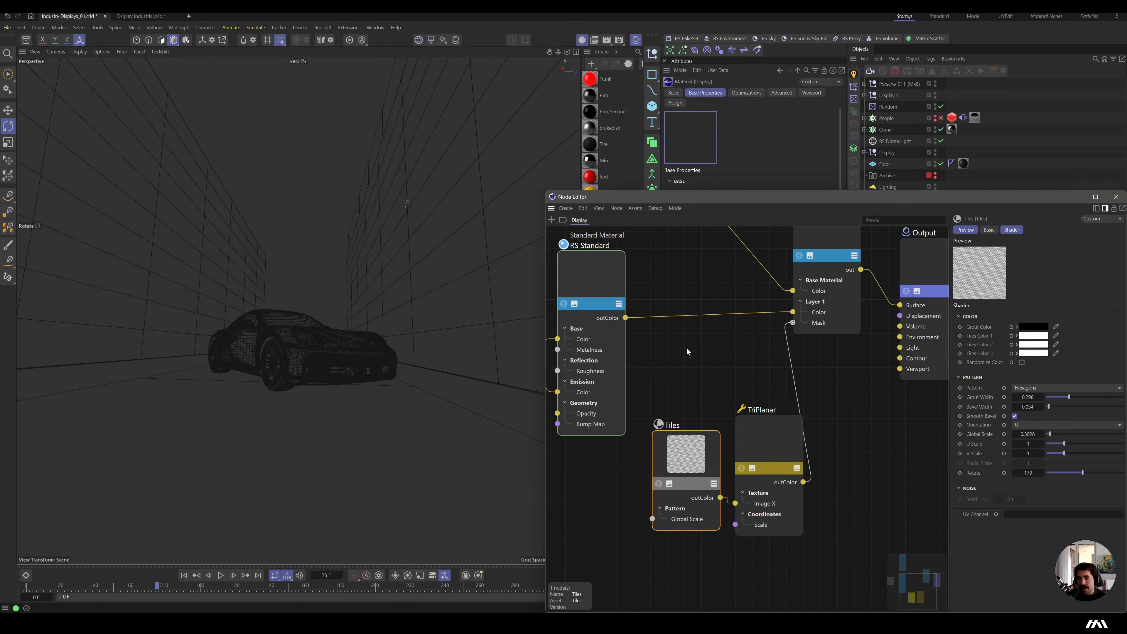
pyautogui.click(608, 339)
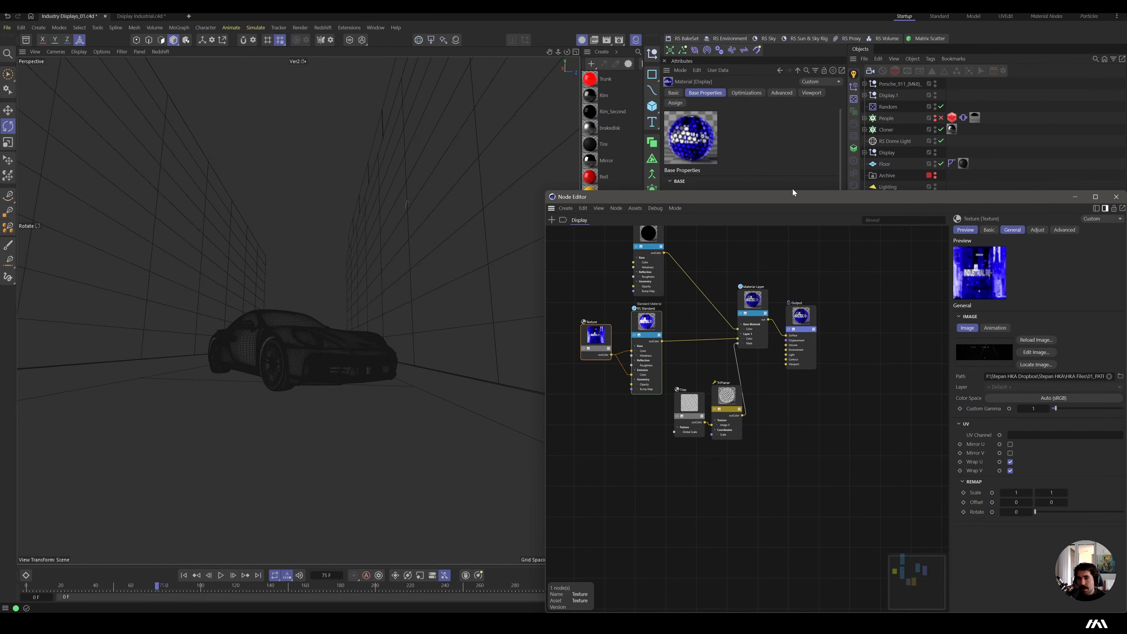
pyautogui.moveTo(780, 192); pyautogui.dragTo(330, 67)
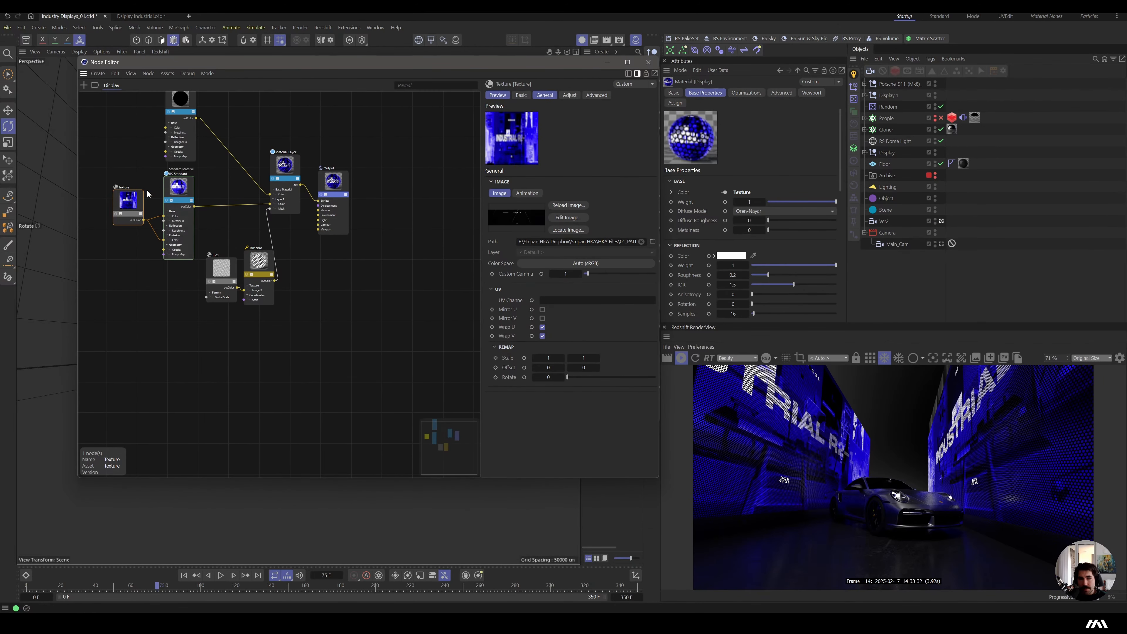
pyautogui.click(182, 187)
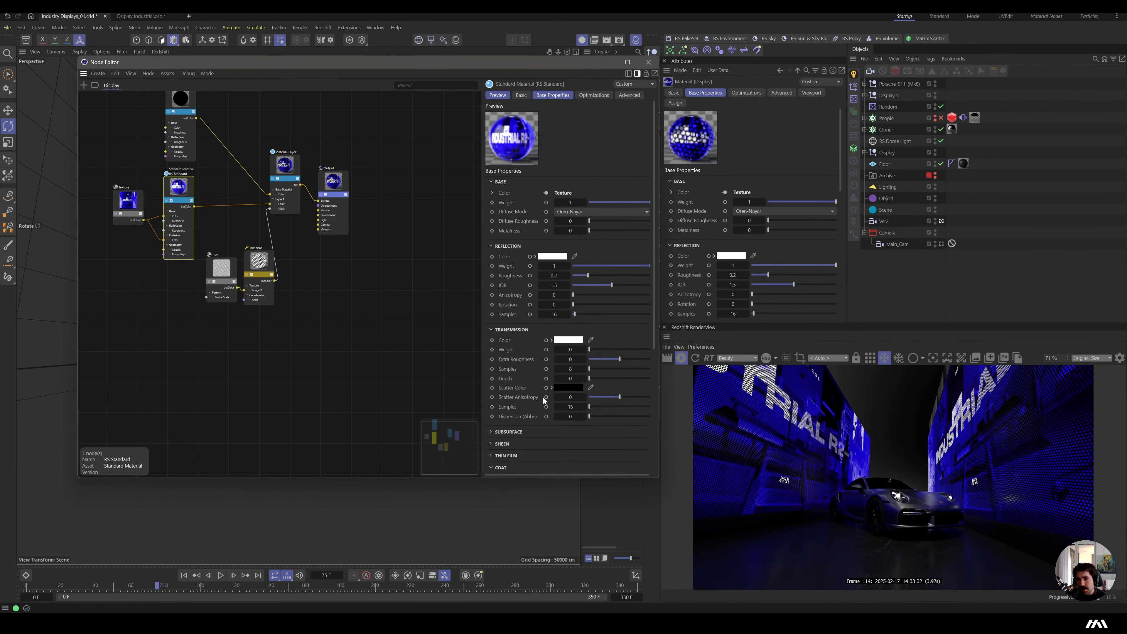
pyautogui.scroll(-5, 514, 392)
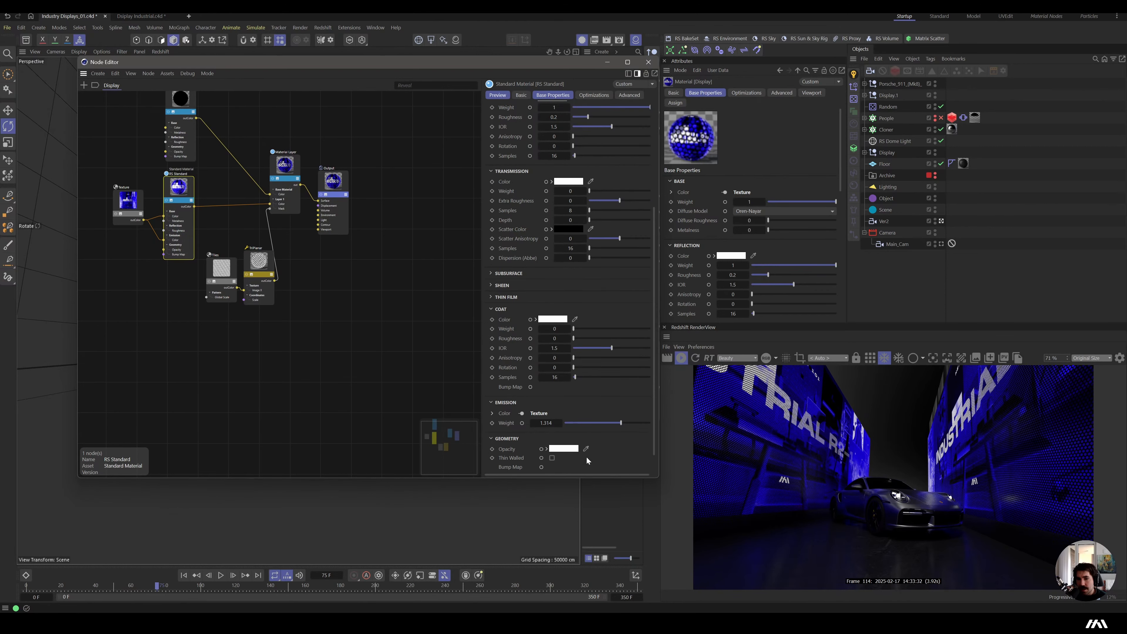
pyautogui.moveTo(546, 422); pyautogui.dragTo(557, 444)
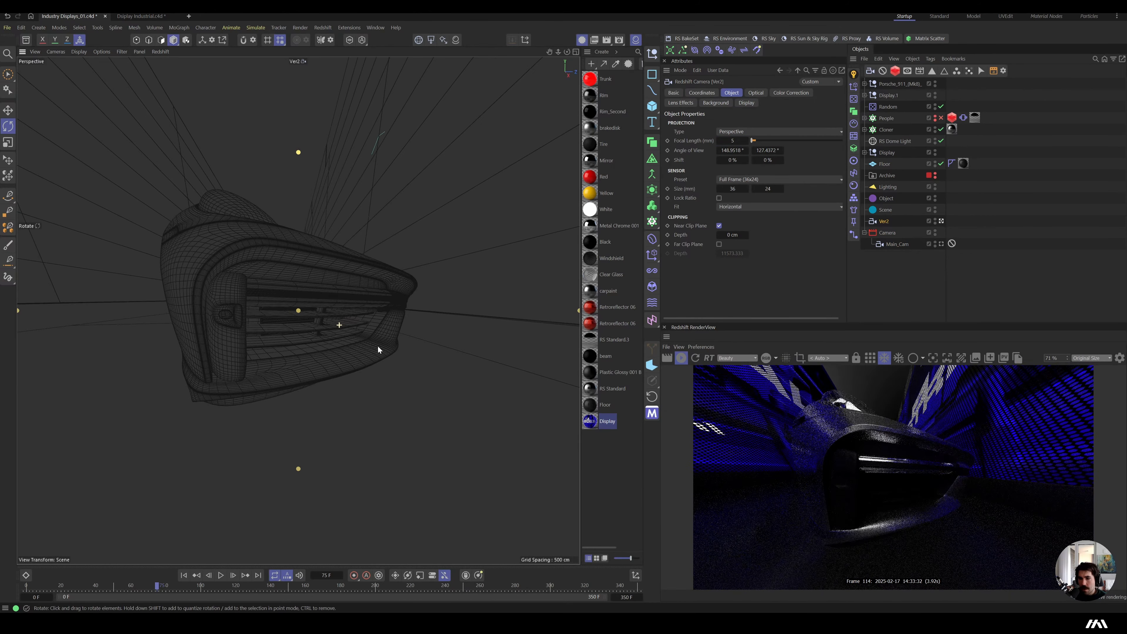
# Set the Ver2 camera's focal length to 10 mm and reframe the Porsche from a front three-quarter angle, centred between both displays.
pyautogui.scroll(-10, 378, 346)
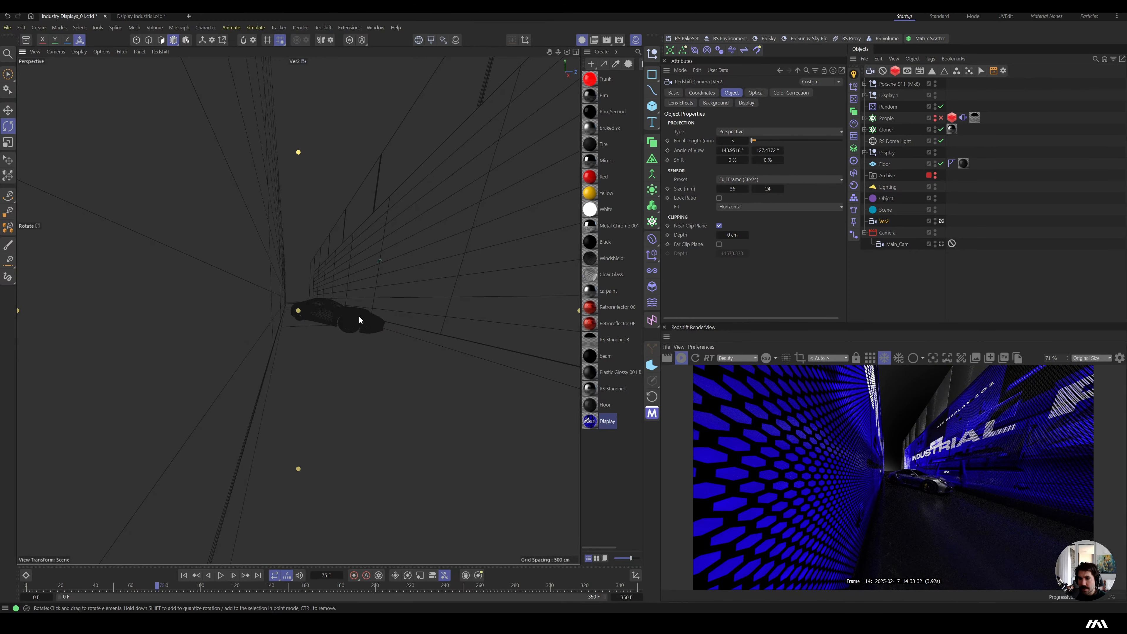
pyautogui.keyDown('alt'); pyautogui.moveTo(359, 316); pyautogui.dragTo(376, 316, button='right'); pyautogui.keyUp('alt')
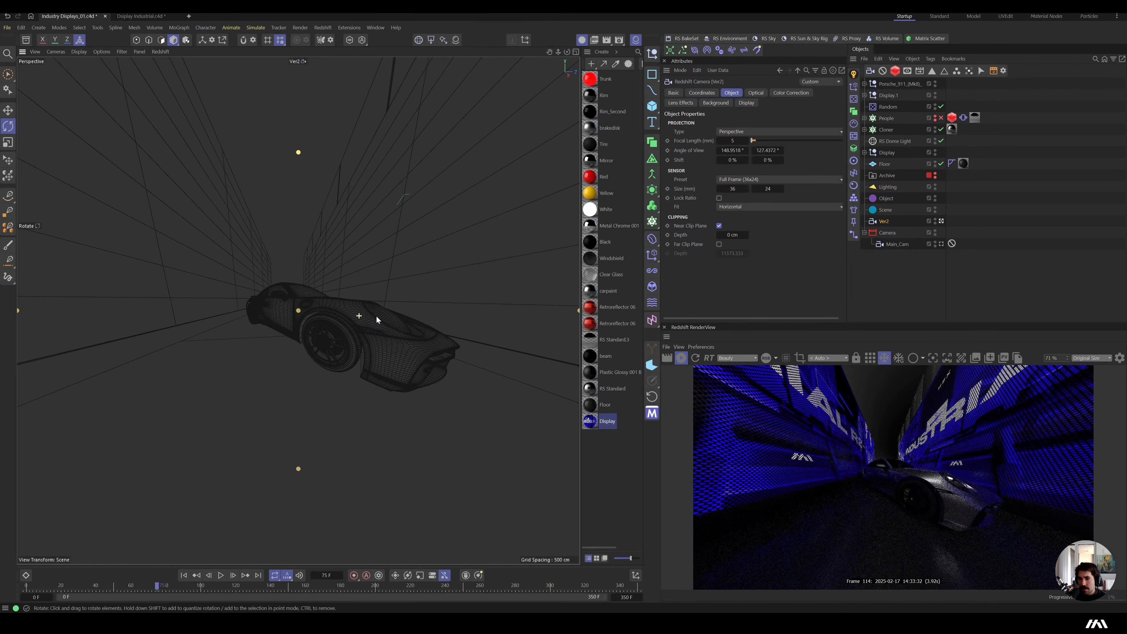
pyautogui.keyDown('alt'); pyautogui.moveTo(371, 316); pyautogui.dragTo(276, 365); pyautogui.keyUp('alt')
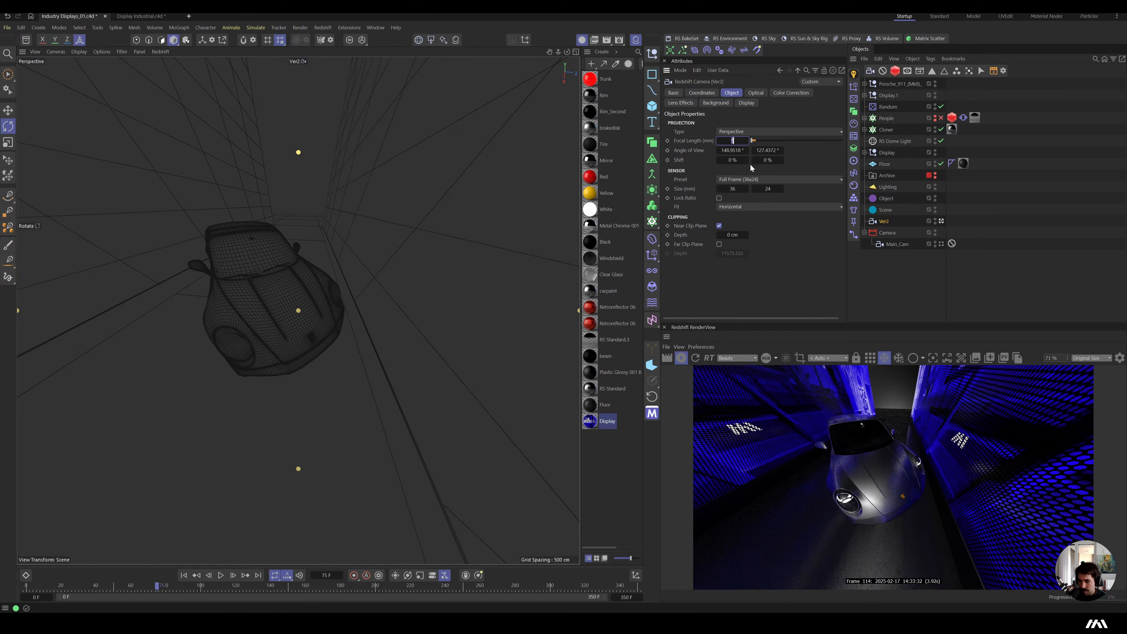
pyautogui.press('Return')
pyautogui.scroll(-5, 260, 272)
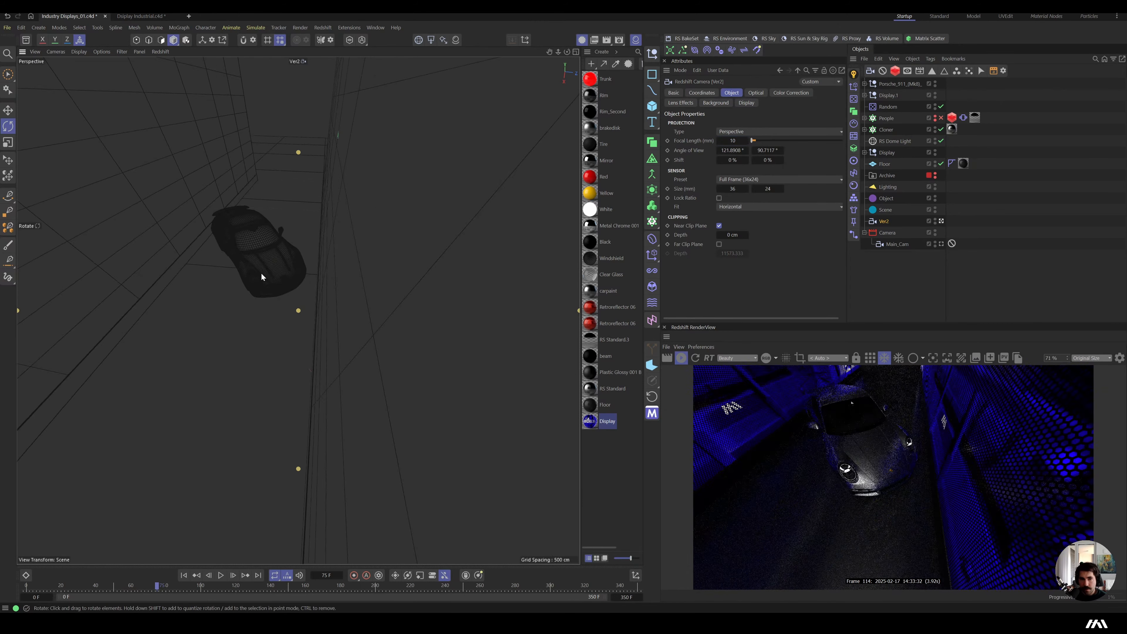
pyautogui.keyDown('alt'); pyautogui.moveTo(260, 272); pyautogui.dragTo(322, 219); pyautogui.keyUp('alt')
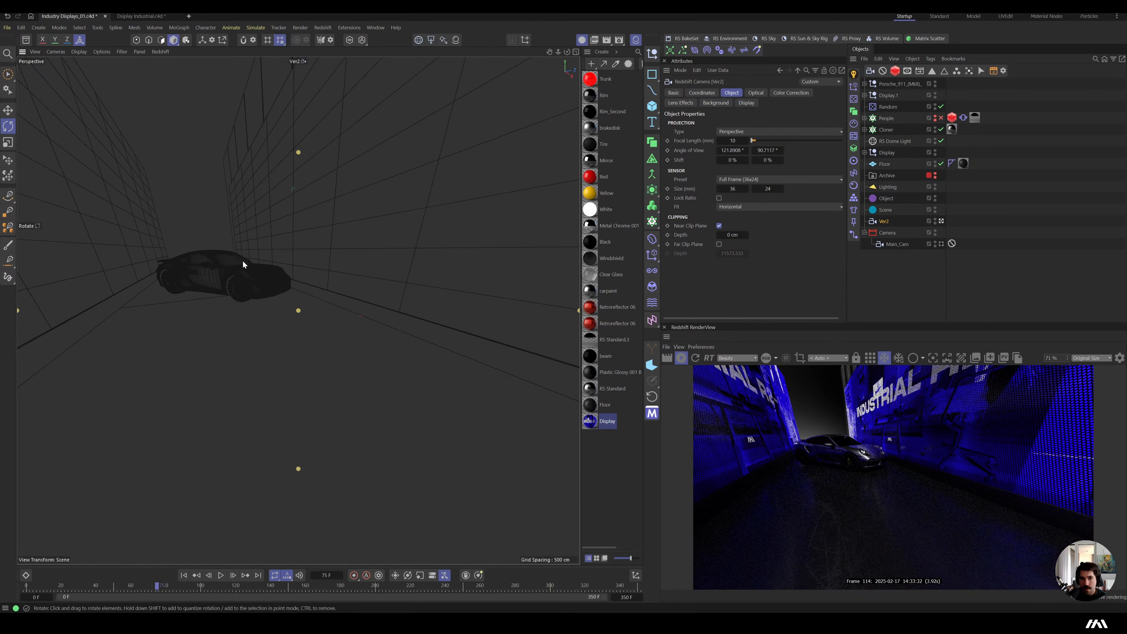
pyautogui.scroll(5, 242, 260)
pyautogui.keyDown('alt'); pyautogui.moveTo(240, 272); pyautogui.dragTo(163, 229); pyautogui.keyUp('alt')
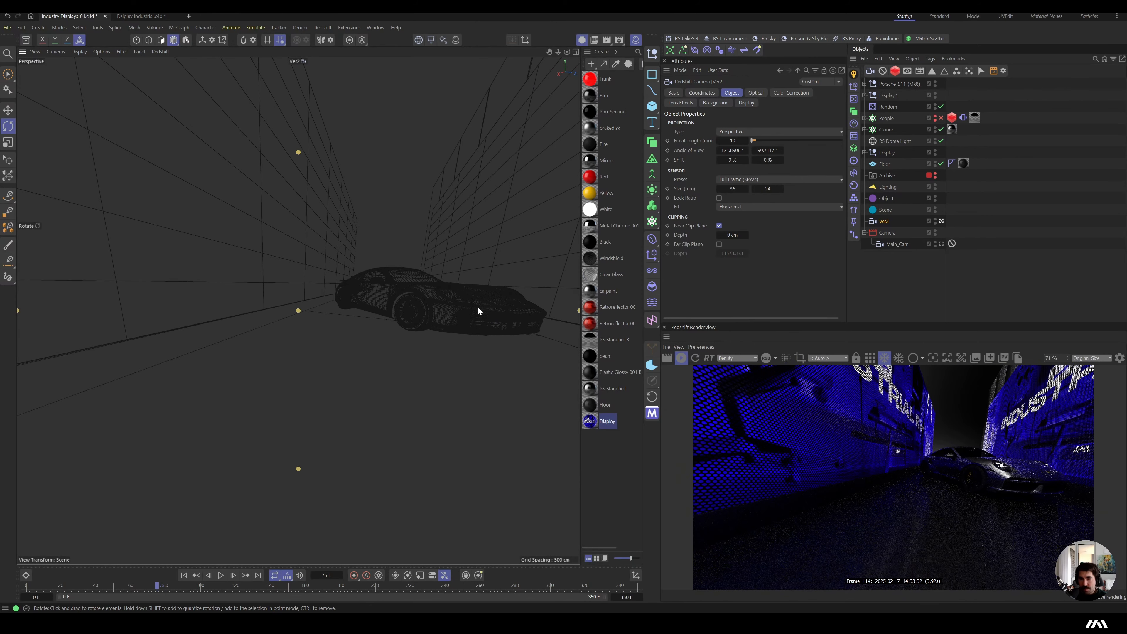
pyautogui.keyDown('alt'); pyautogui.moveTo(478, 310); pyautogui.dragTo(395, 338); pyautogui.keyUp('alt')
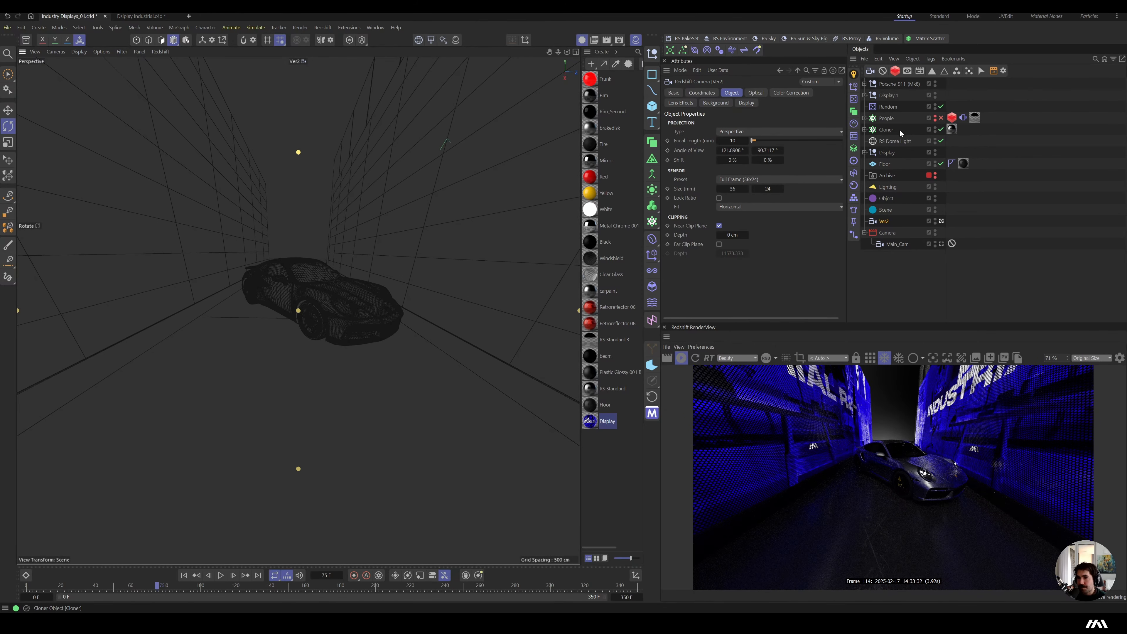